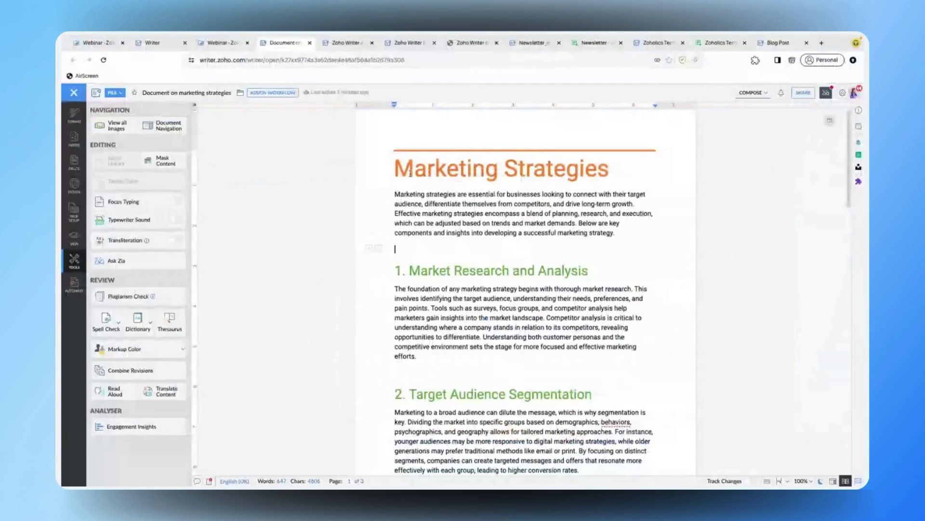
- Assign Review Workflow to the Marketing Strategies document and preview its review stages
left_click(273, 92)
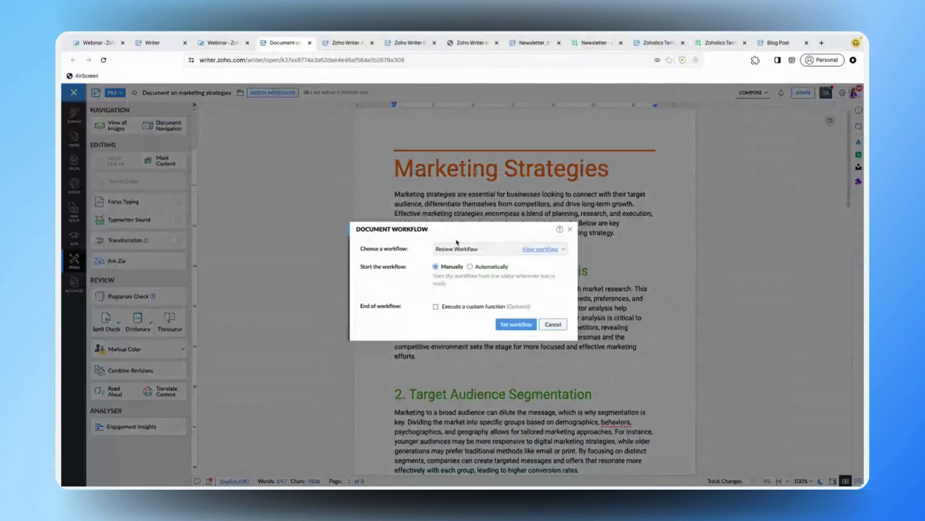
left_click(510, 252)
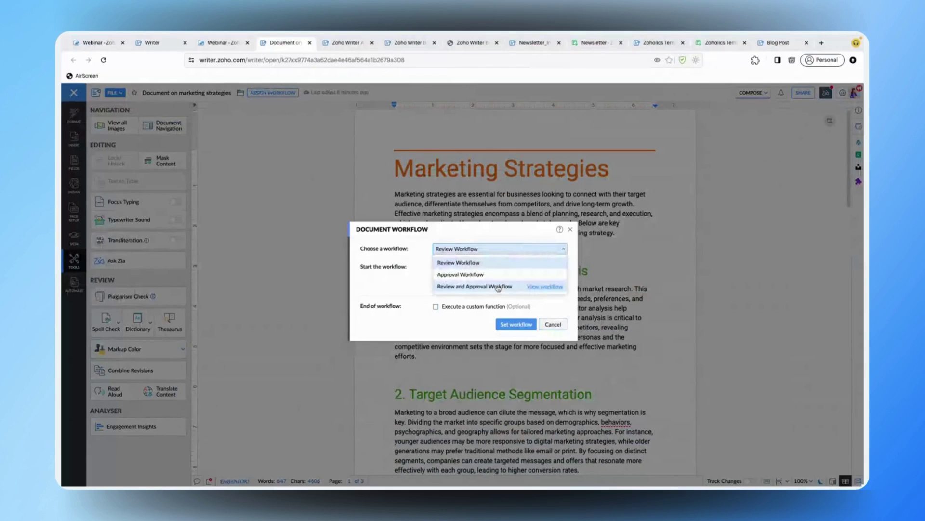
left_click(492, 264)
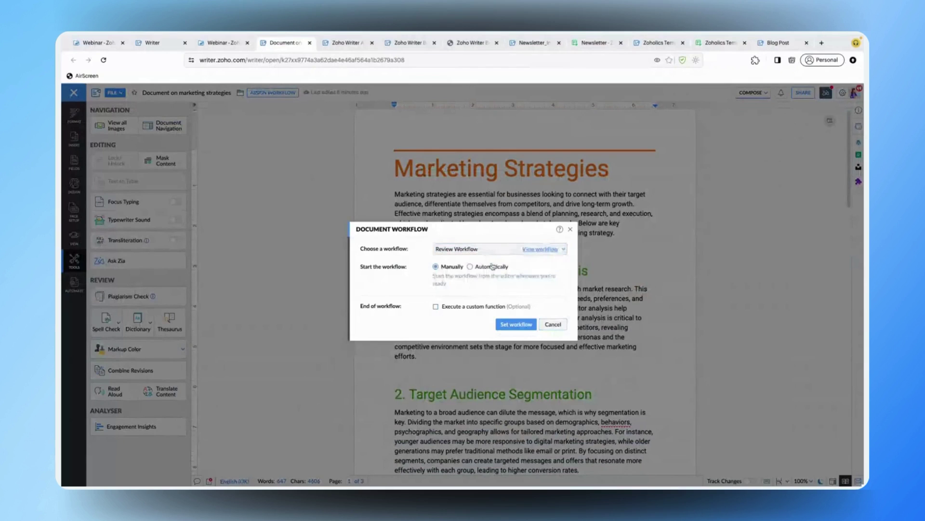
left_click(537, 252)
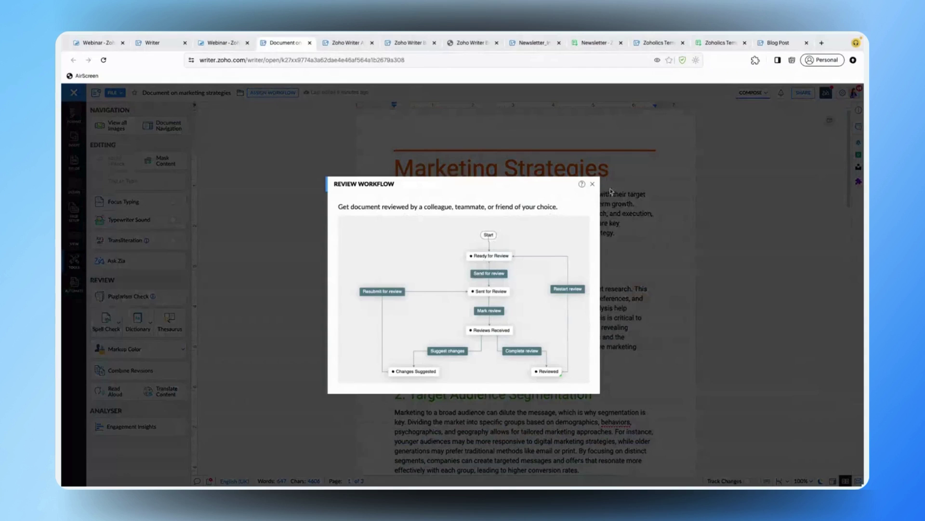
left_click(592, 183)
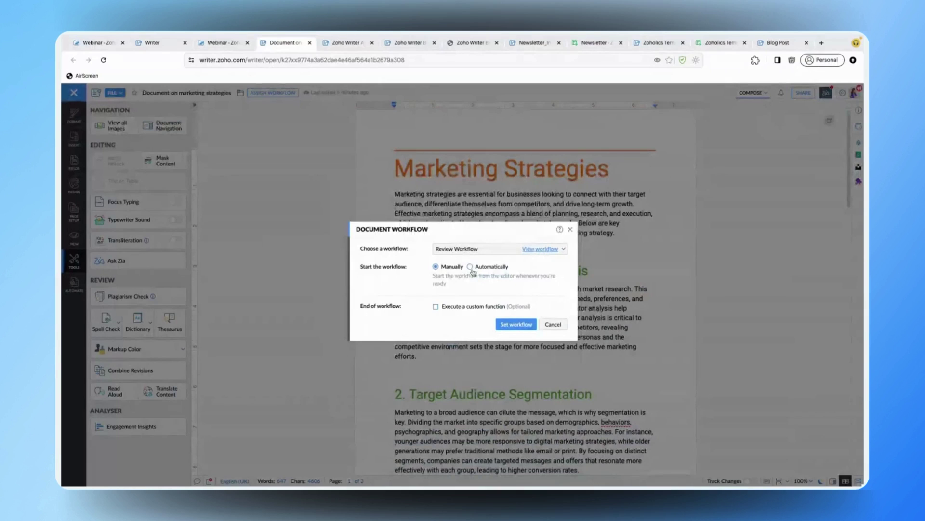
- Make the Review Workflow start automatically and run a custom function at its end
left_click(471, 268)
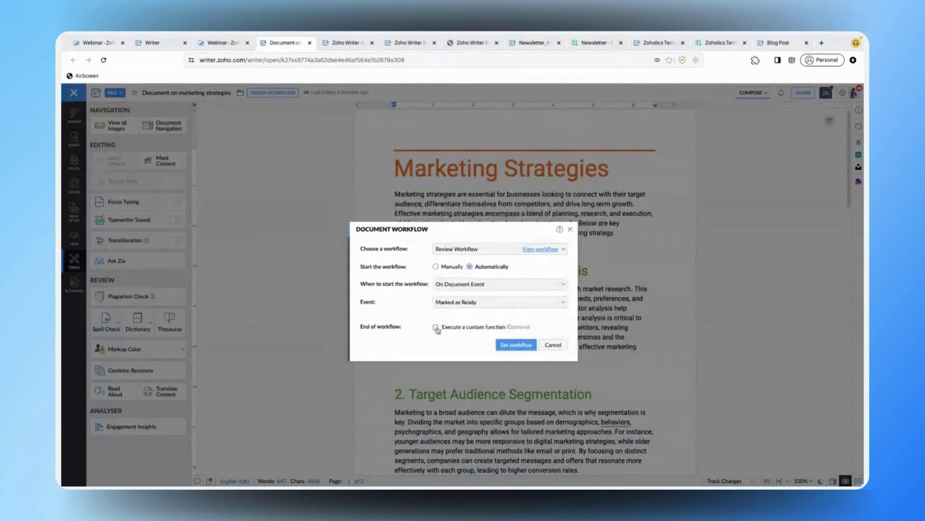
left_click(436, 328)
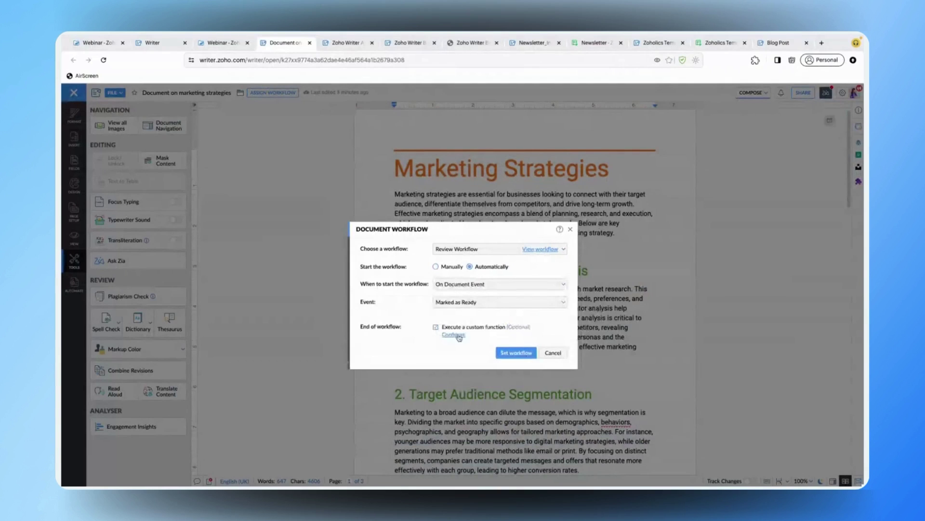
left_click(454, 334)
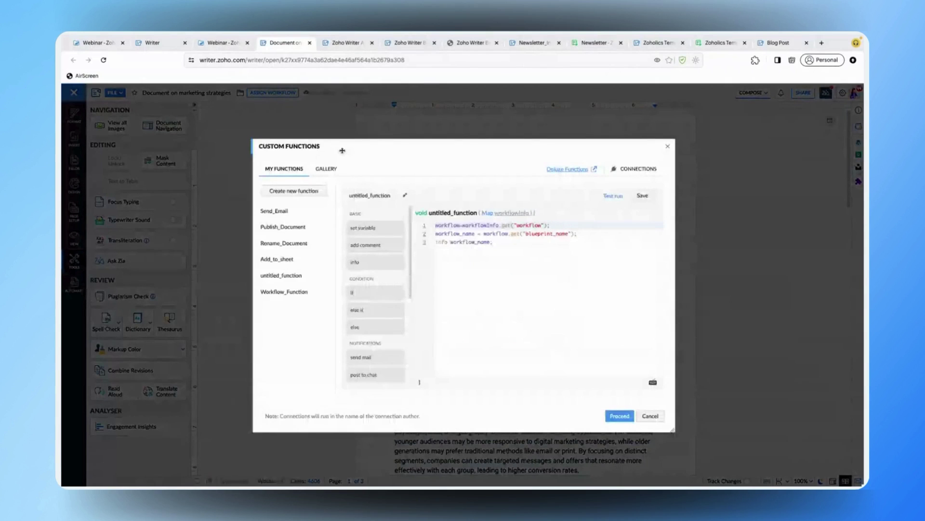
left_click(324, 169)
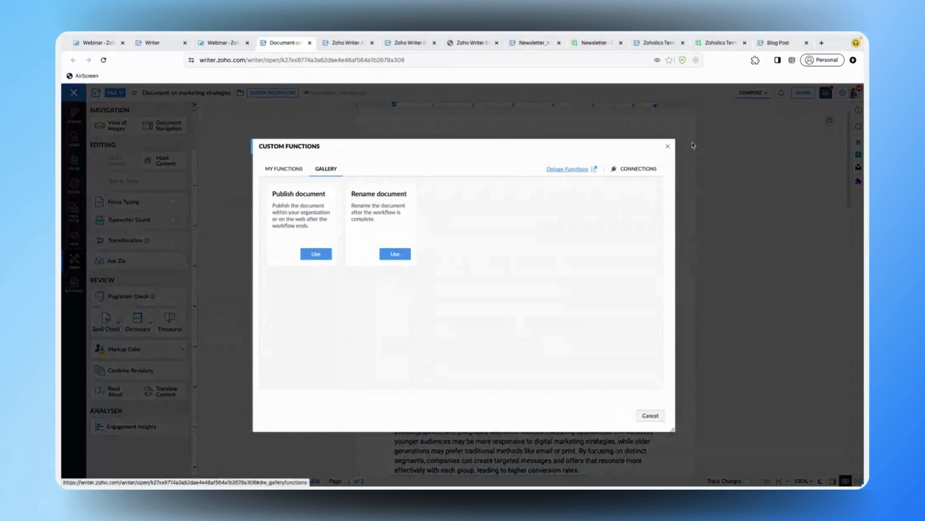
left_click(669, 147)
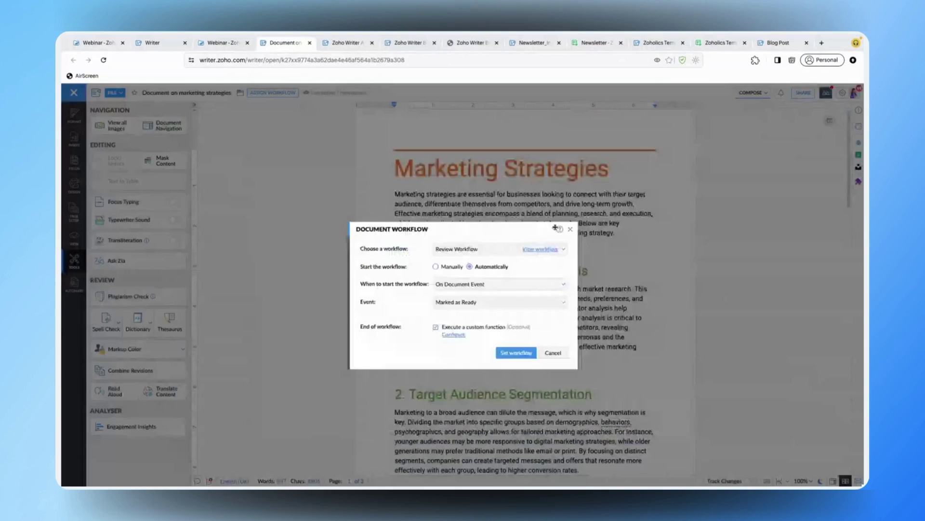
- Close the Document Workflow dialog and advance to the Track Changes slide
key("Escape")
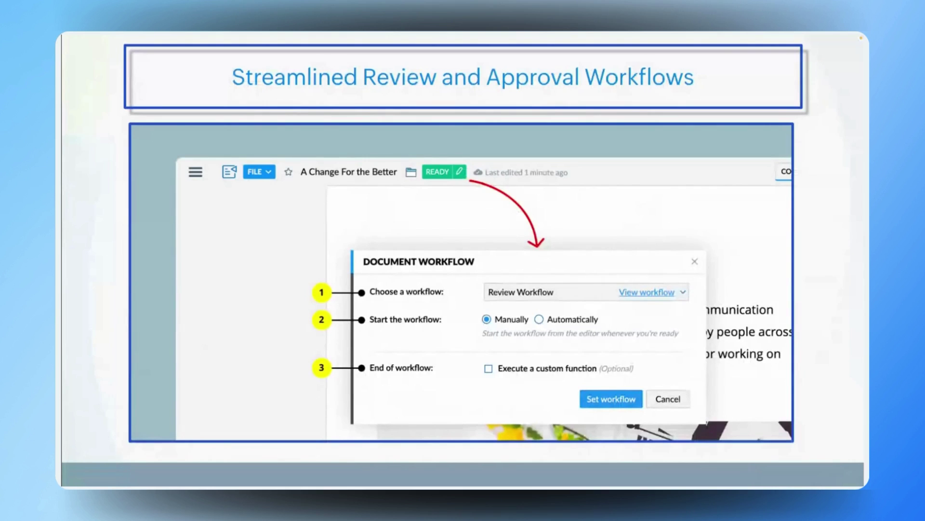
key("Right")
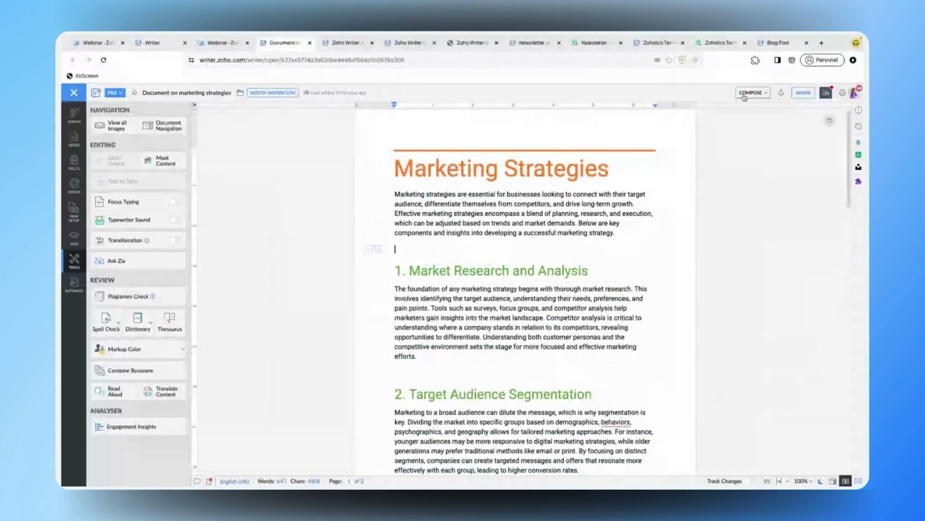
- Switch the document from Compose to Review mode and turn Track Changes on
left_click(744, 97)
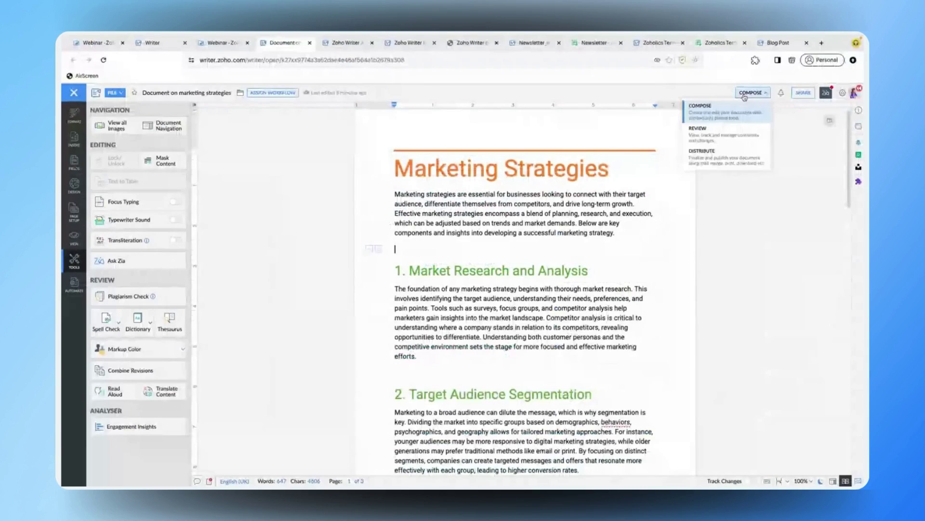
left_click(740, 130)
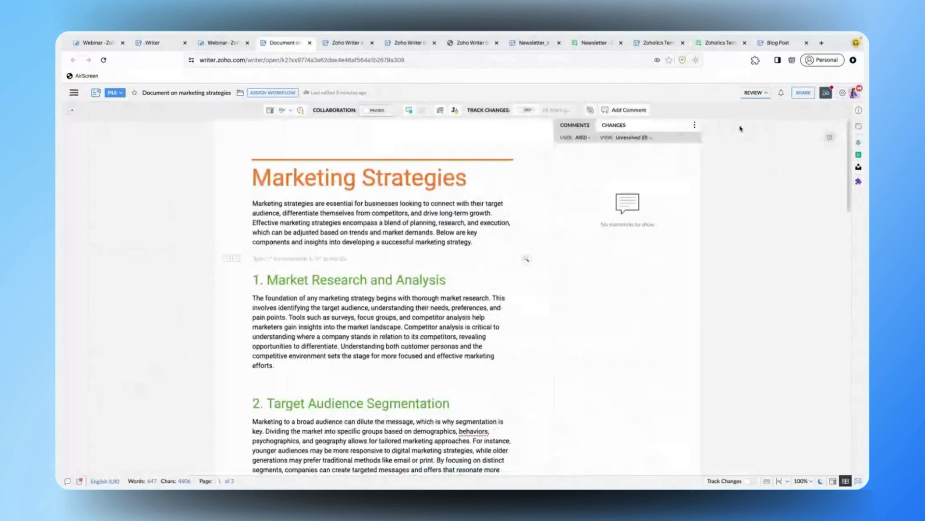
left_click(525, 111)
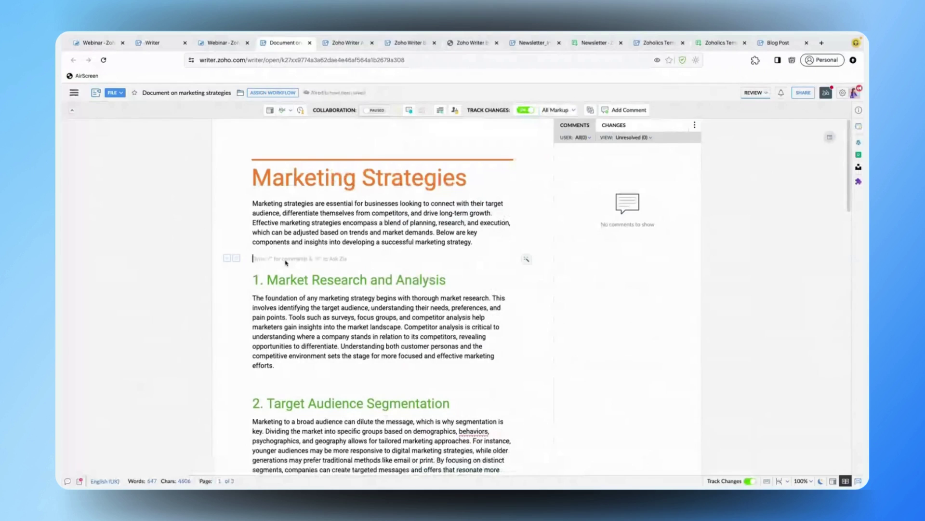
- Insert 'The' above the first heading and view it in the CHANGES panel
type("The")
left_click(258, 258)
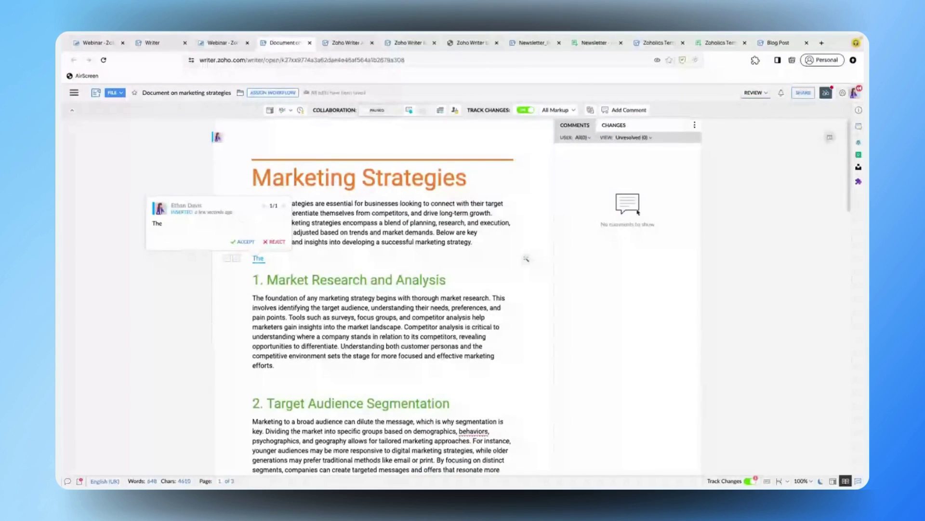
left_click(614, 125)
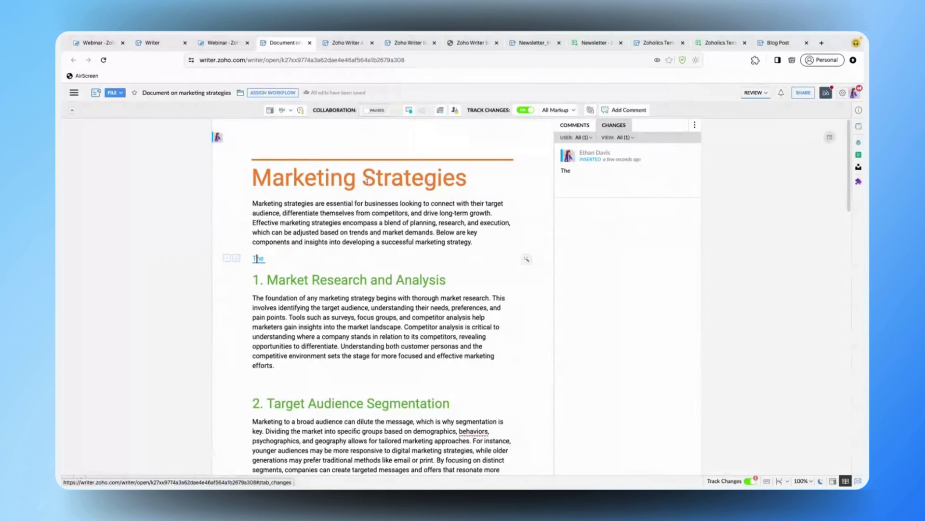
key("ctrl+Left")
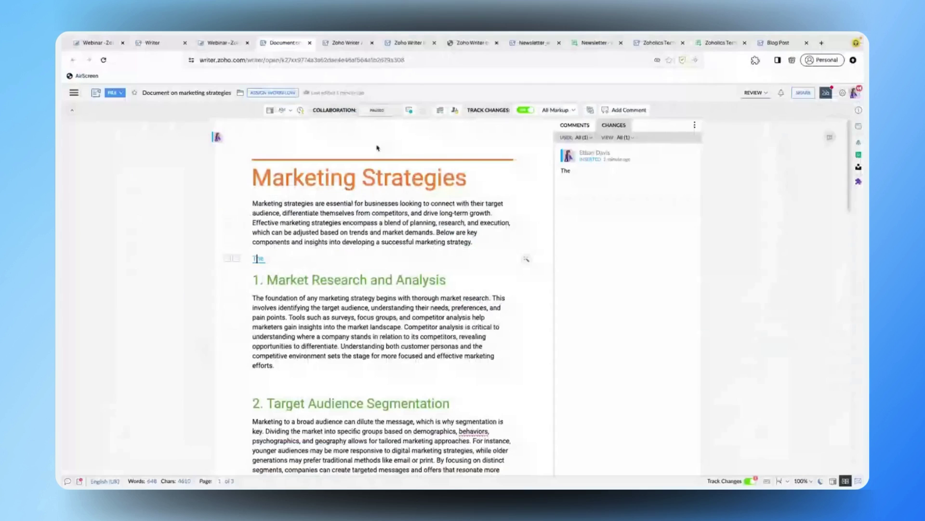
- Start a comment on the inserted 'The' and open its All visibility options
left_click(572, 125)
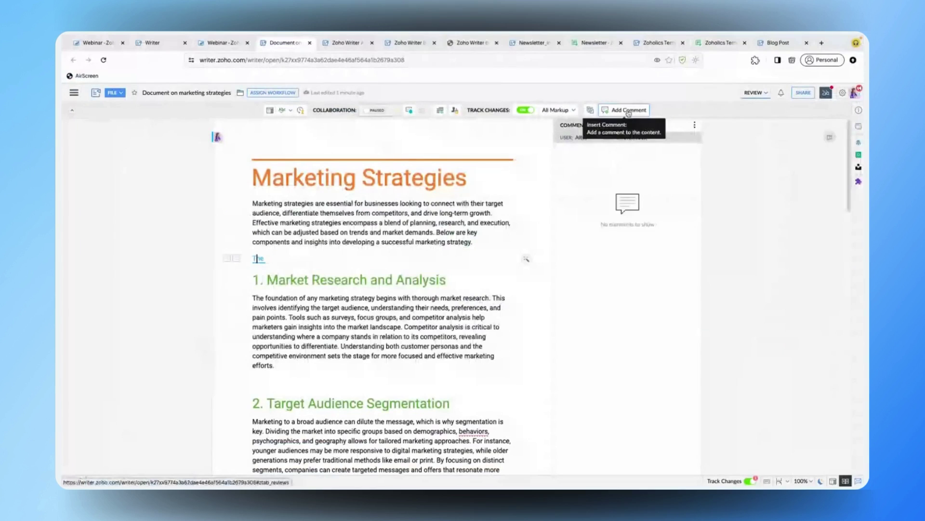
left_click(629, 112)
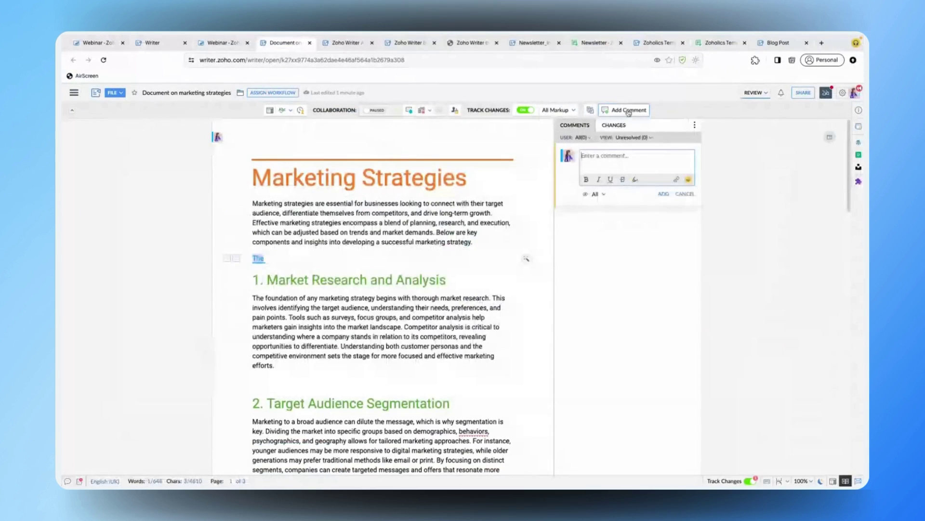
left_click(596, 194)
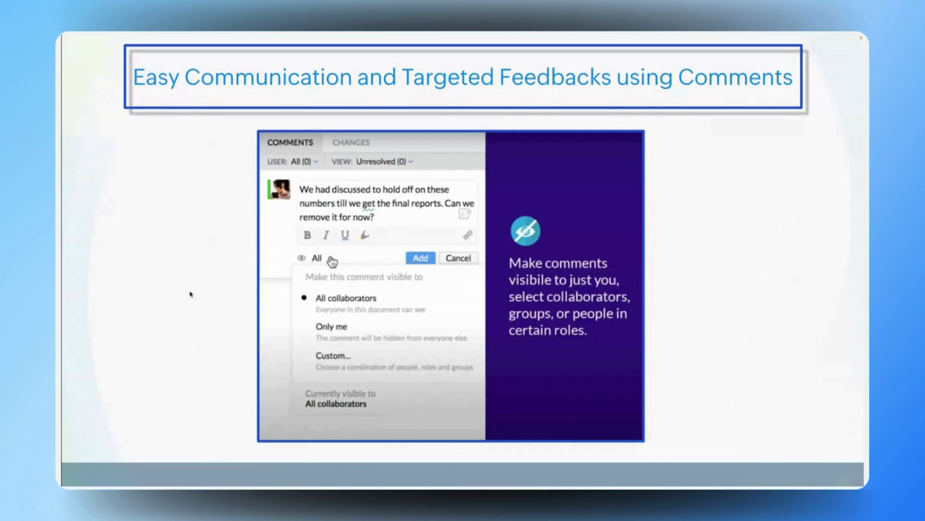
- Go to the Distribute Content slide showing Publish, Email and Download options
key("Right")
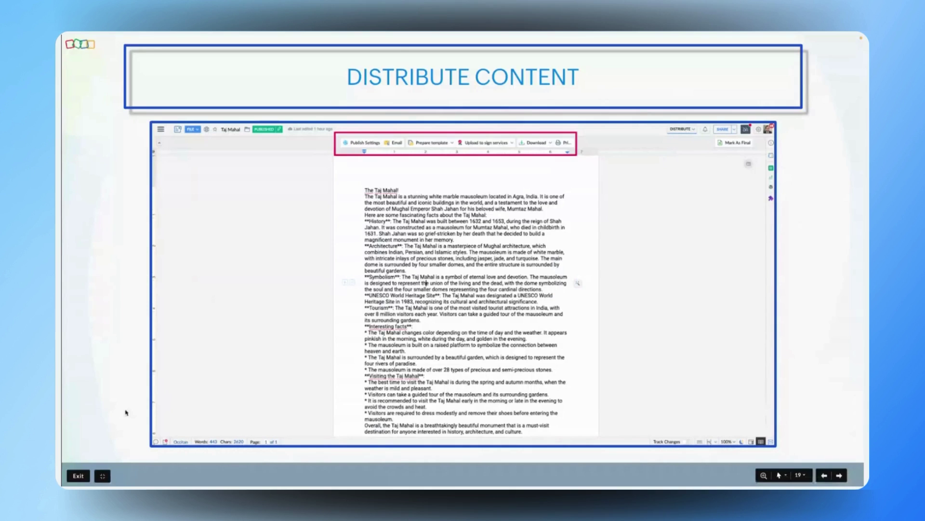
- Advance to slide 20, Publish to Various Sites, listing WordPress and Medium
key("Right")
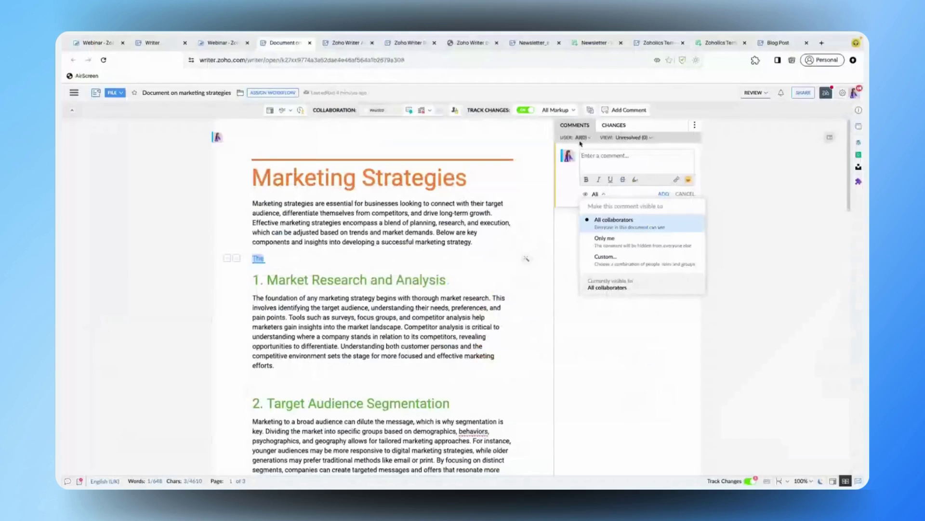
- Change the Marketing Strategies document's mode from REVIEW back to COMPOSE
left_click(752, 93)
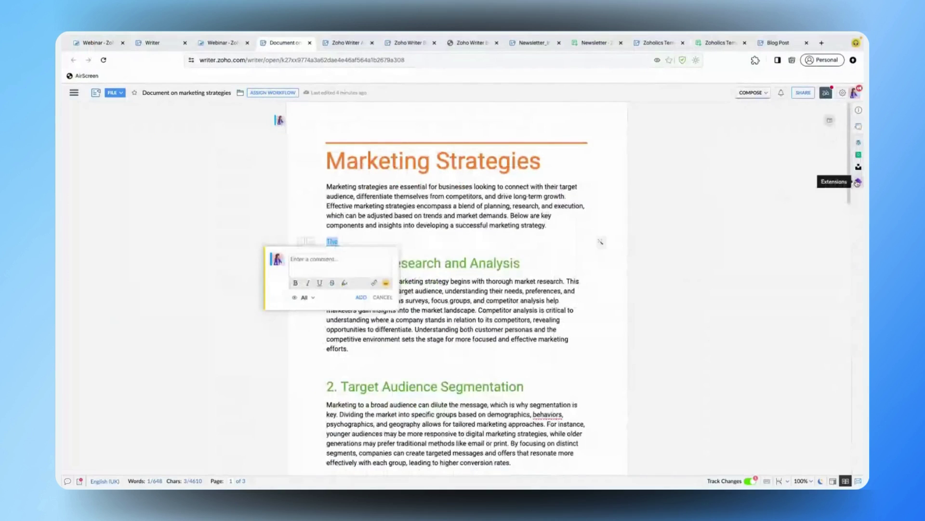
- Open Manage & More Extensions from the sidebar and scroll through the extension list
left_click(858, 182)
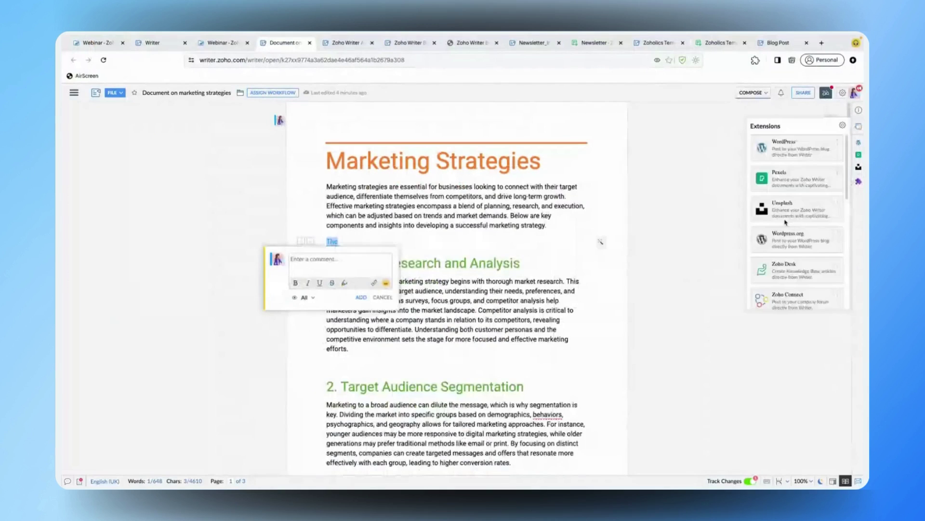
left_click(842, 126)
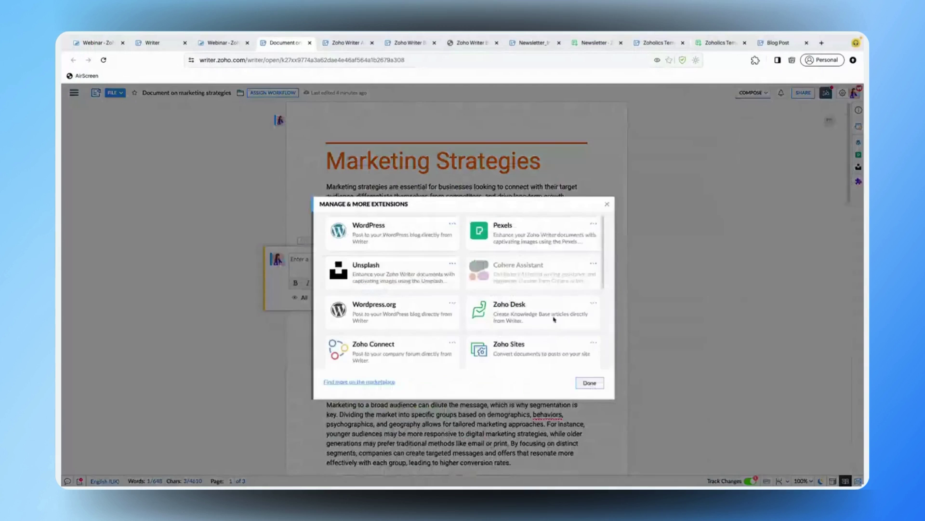
scroll(547, 297, "down", 5)
scroll(547, 297, "up", 5)
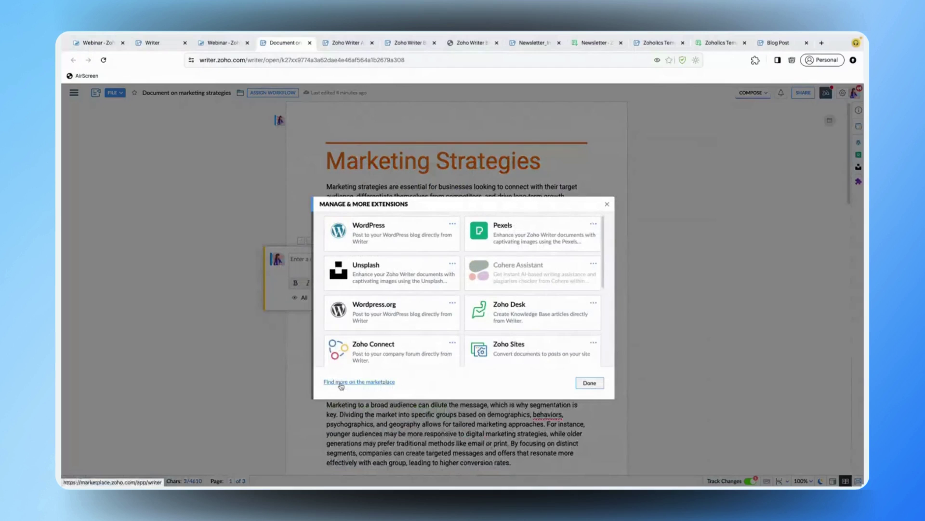
- Close the extension manager and advance the Zoho Show slideshow to the 05 DEMO slide
left_click(851, 345)
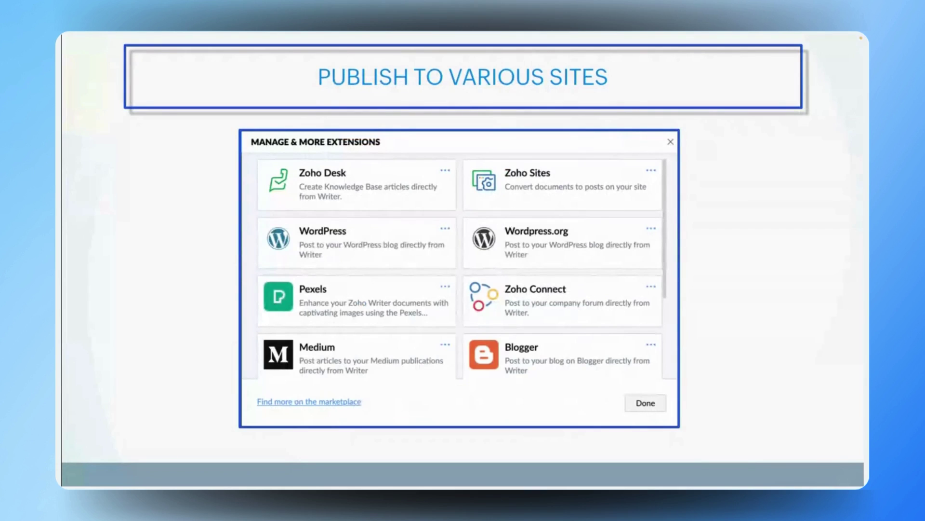
mouse_move(288, 214)
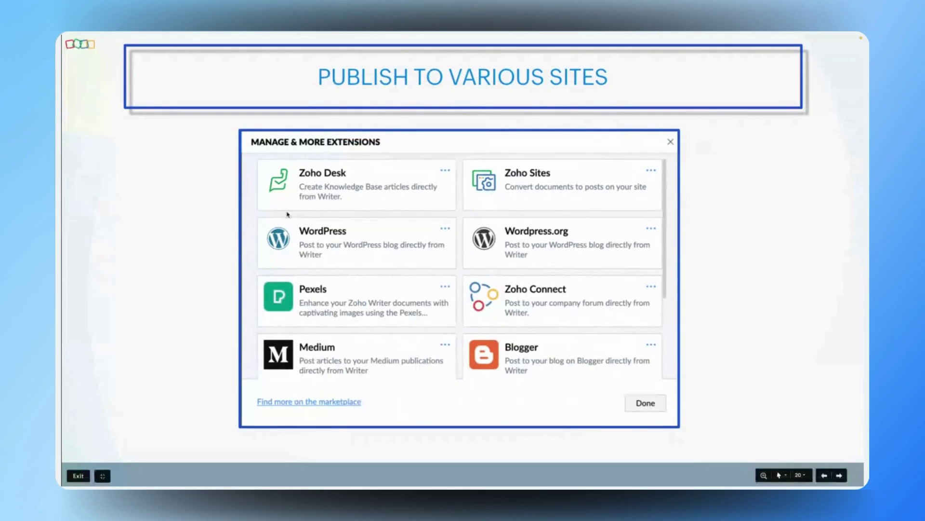
key("Right")
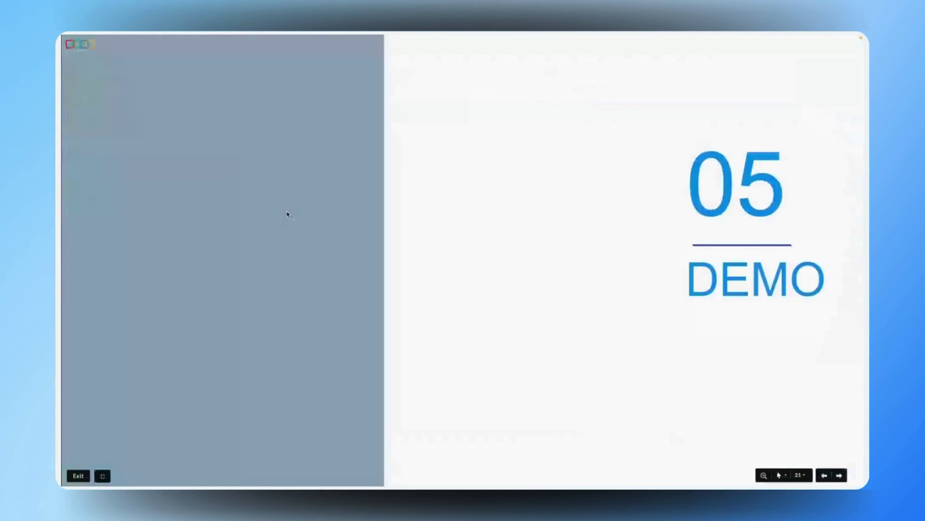
- Advance the slideshow to the 05.a DESIGNING BROCHURES slide
key("Right")
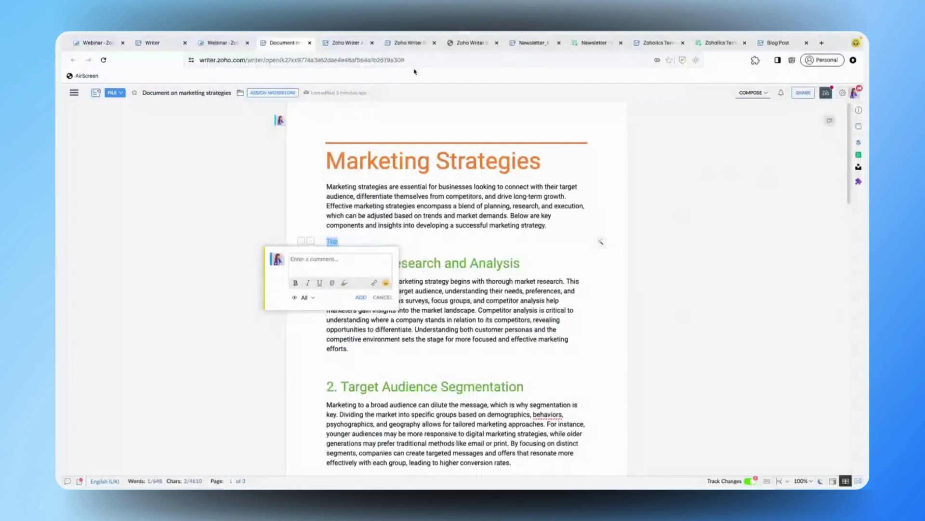
- Bring up the Zoho Writer Brochure document, then its PDF version
left_click(408, 43)
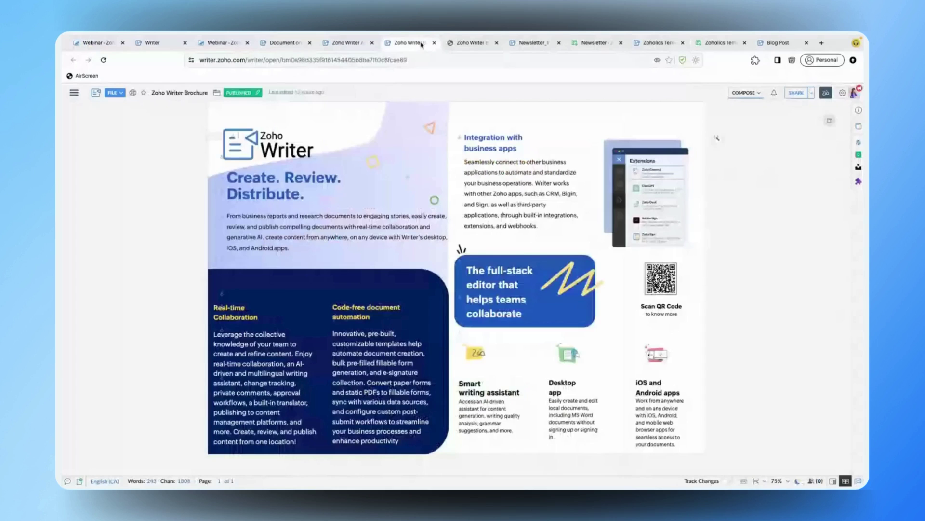
left_click(470, 43)
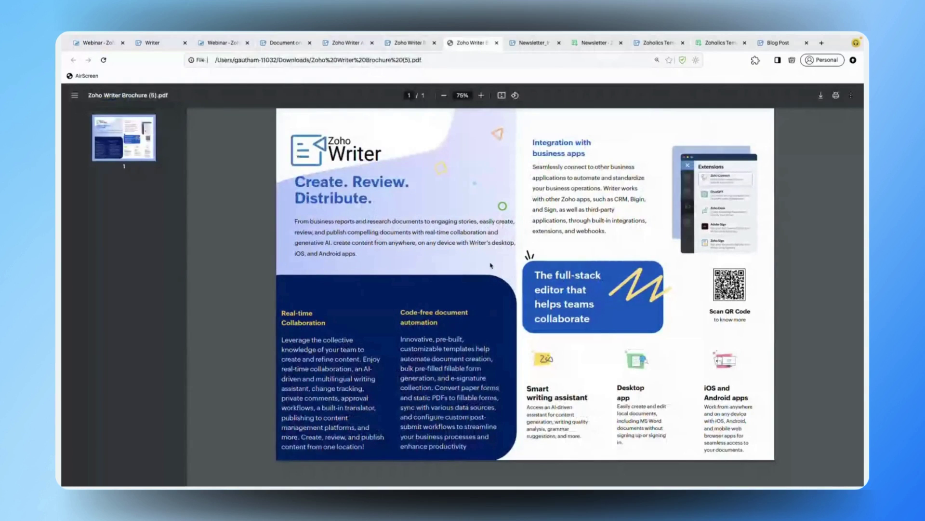
- Switch from the brochure PDF back to the blank Untitled Document in the Writer editor
mouse_move(409, 38)
left_click(417, 46)
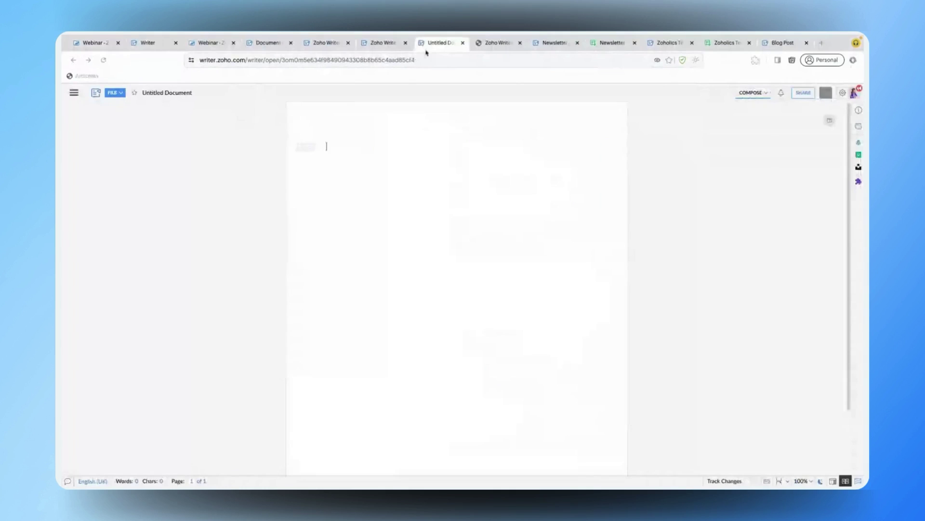
- Glance at the brochure, then show the editing tools panel beside the blank Untitled Document
left_click(386, 43)
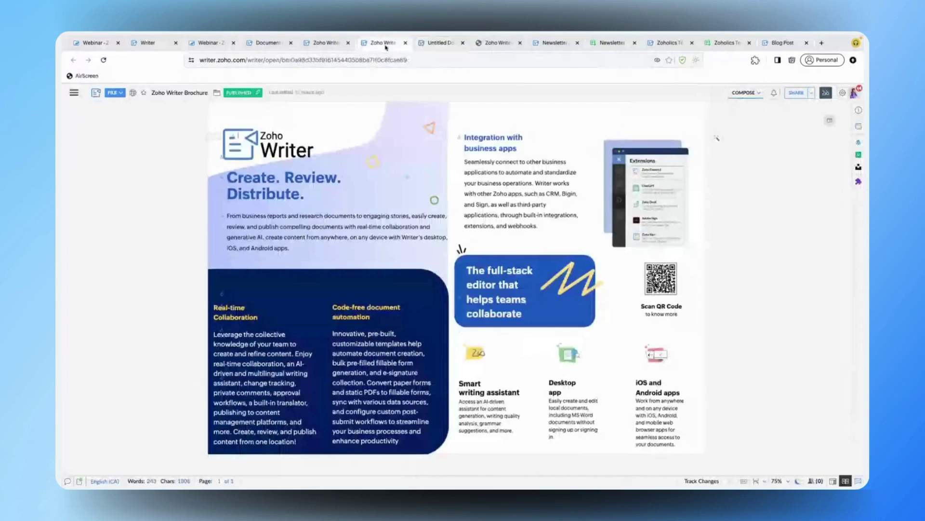
left_click(436, 44)
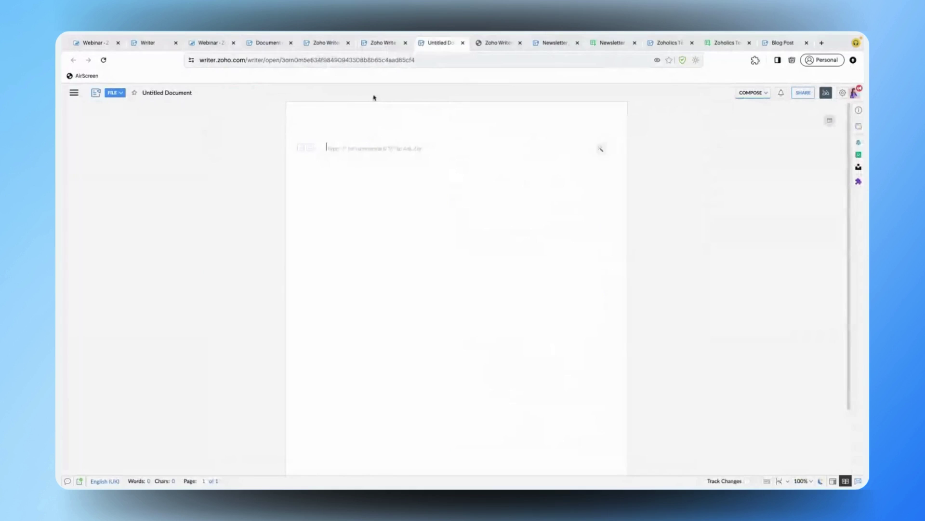
left_click(76, 91)
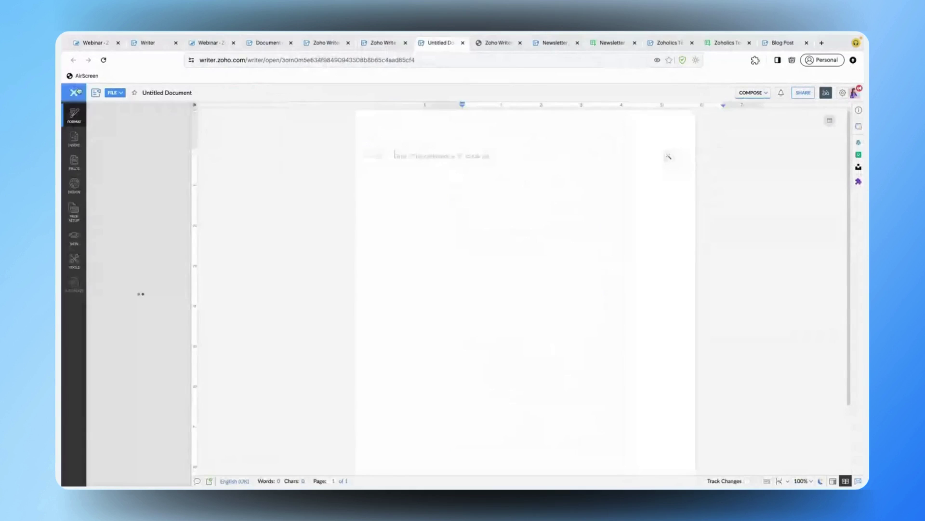
- Set the page to landscape A3, then check the brochure for reference
left_click(75, 212)
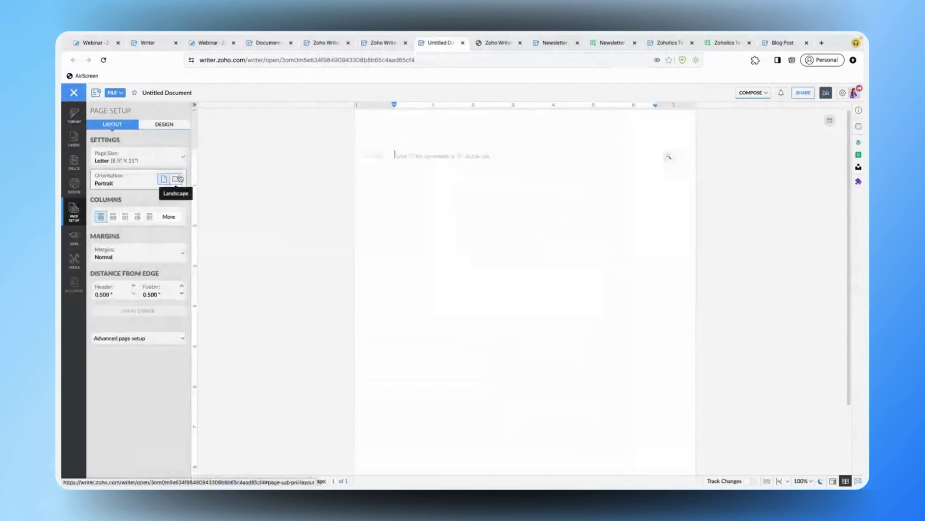
left_click(178, 179)
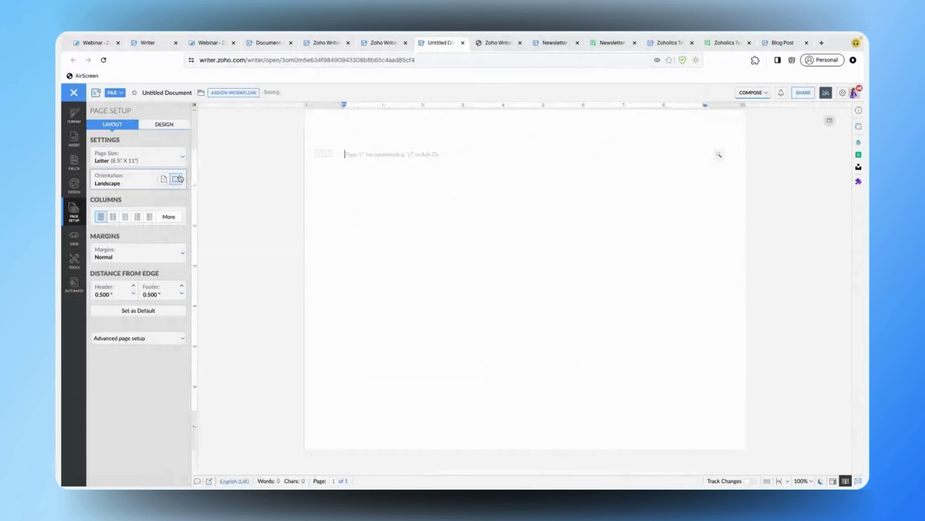
left_click(164, 157)
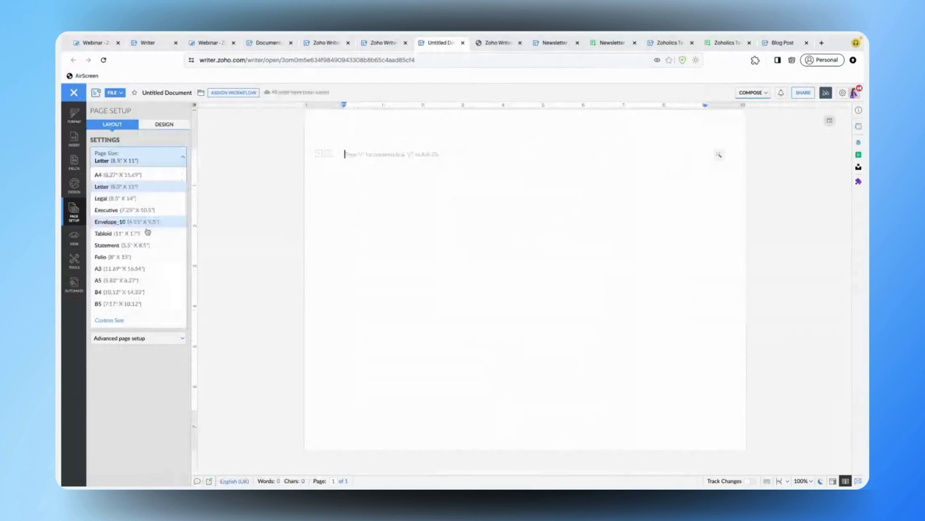
left_click(141, 269)
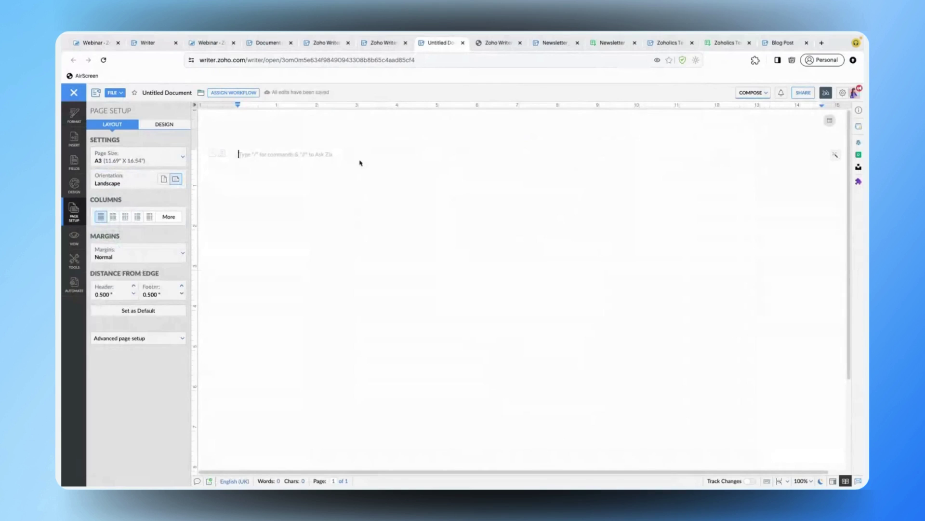
left_click(380, 43)
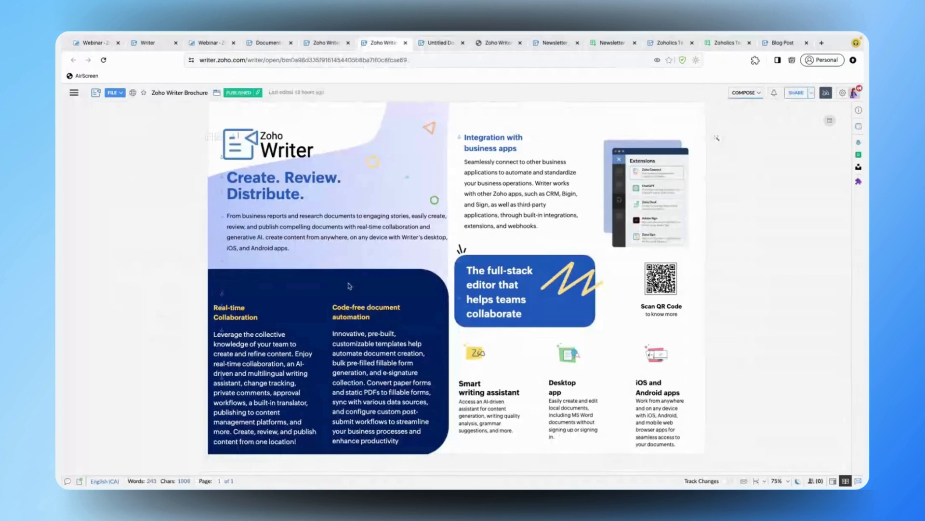
- In a new drawing, add a rounded square, rotate it 90° and enlarge it into an upper-left rectangle
left_click(439, 45)
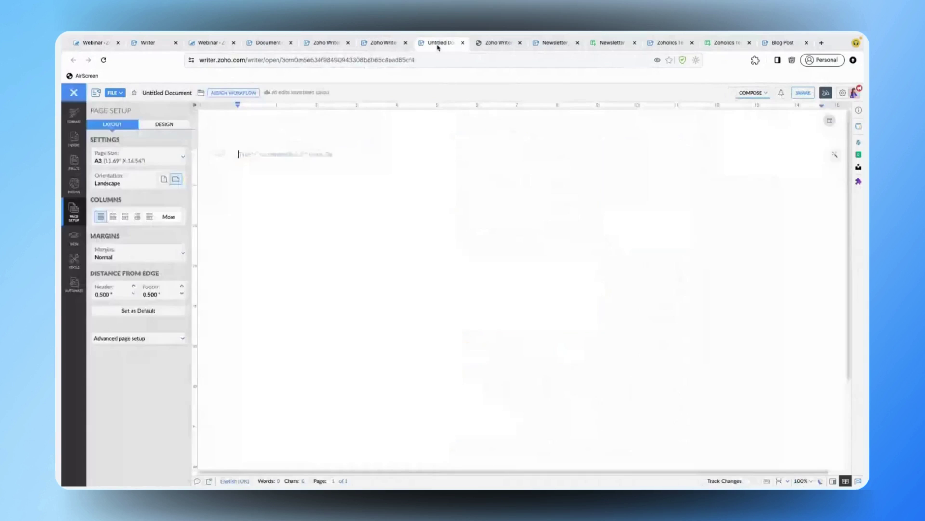
left_click(78, 139)
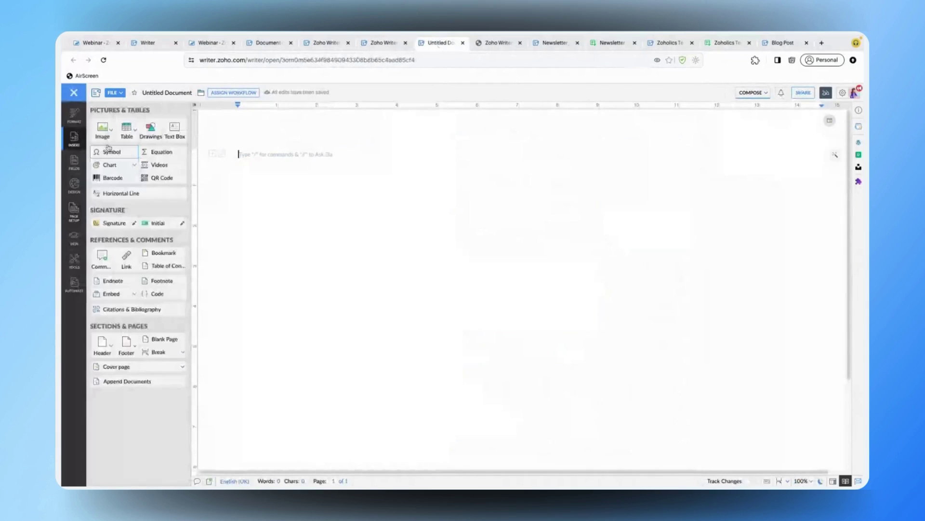
left_click(151, 129)
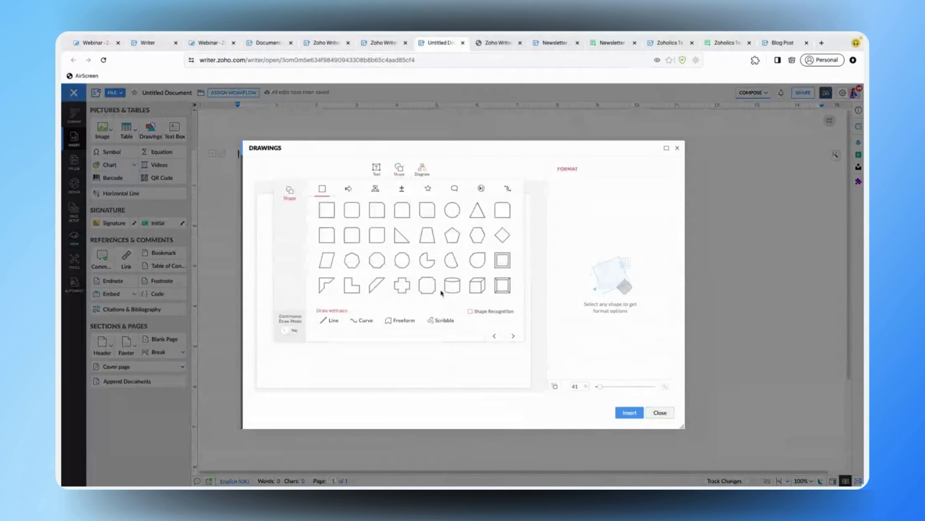
left_click(355, 236)
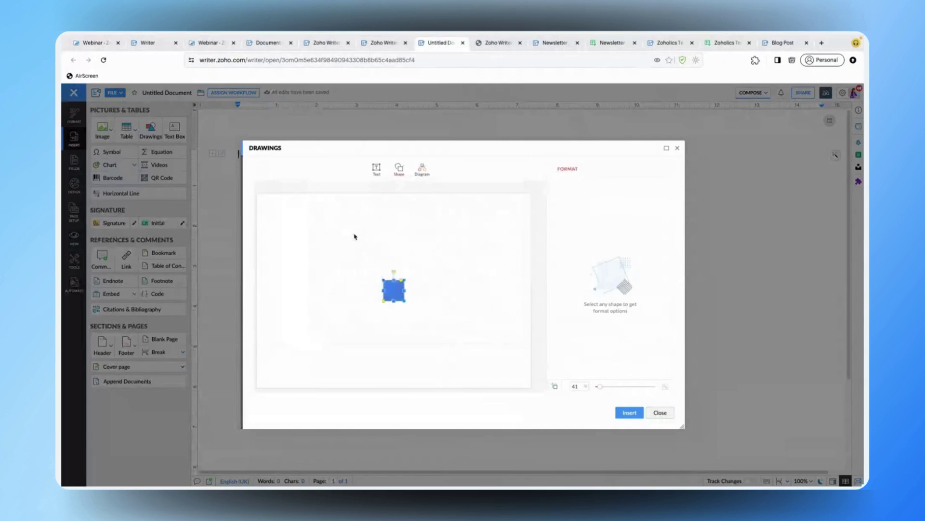
left_click(400, 292)
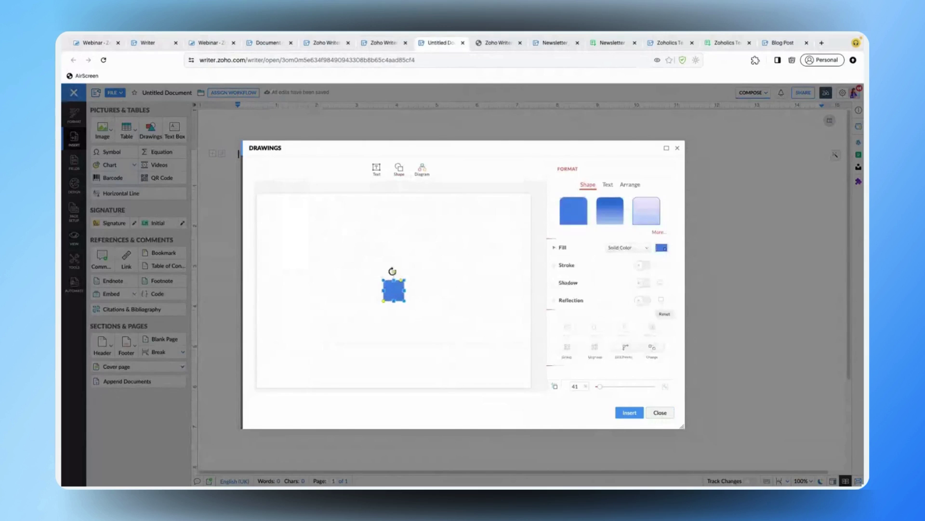
left_click_drag(393, 271, 412, 292)
left_click_drag(411, 292, 411, 289)
left_click_drag(407, 303, 447, 328)
left_click_drag(425, 299, 378, 248)
- Give the rectangle a solid dark navy fill and insert it into the document
left_click(639, 248)
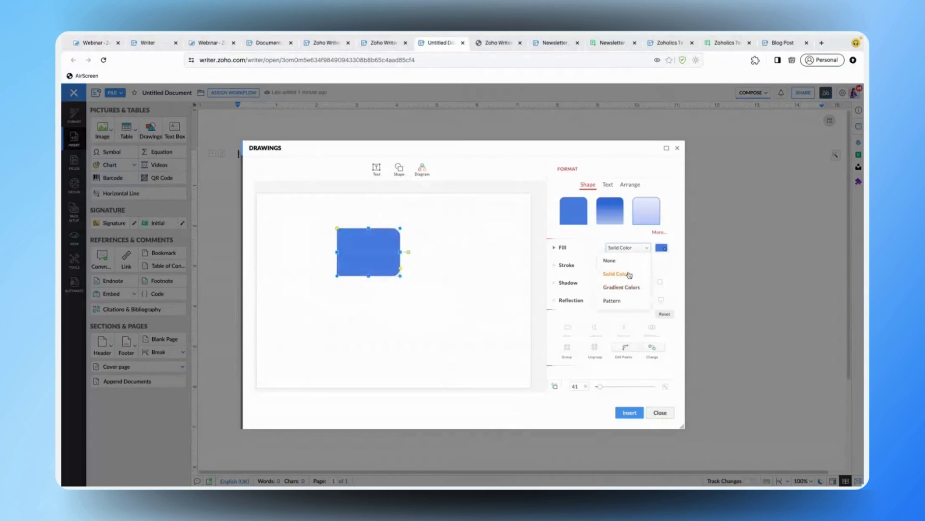
left_click(629, 274)
left_click(661, 248)
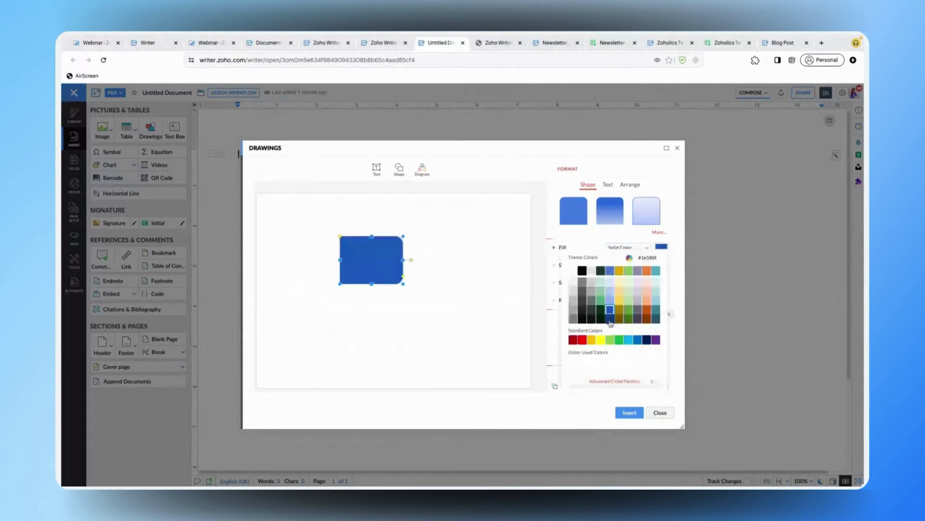
left_click(610, 319)
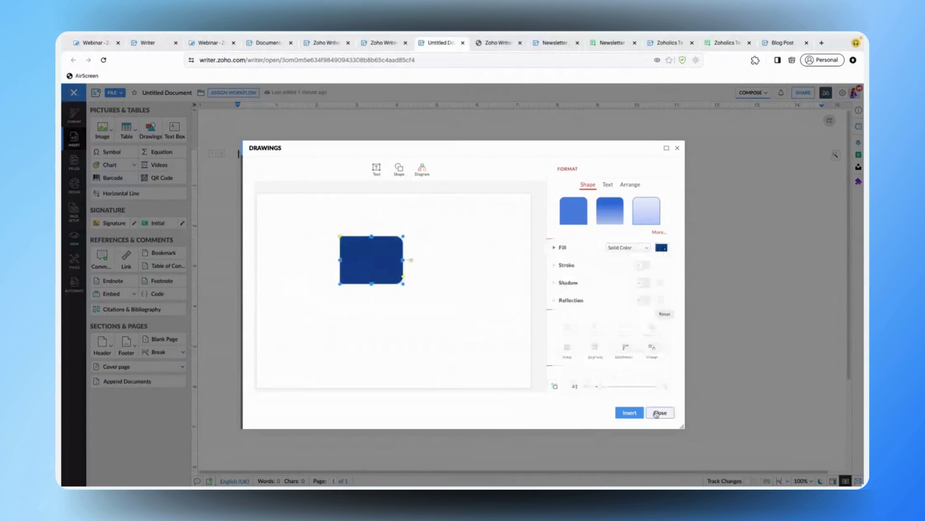
left_click(629, 413)
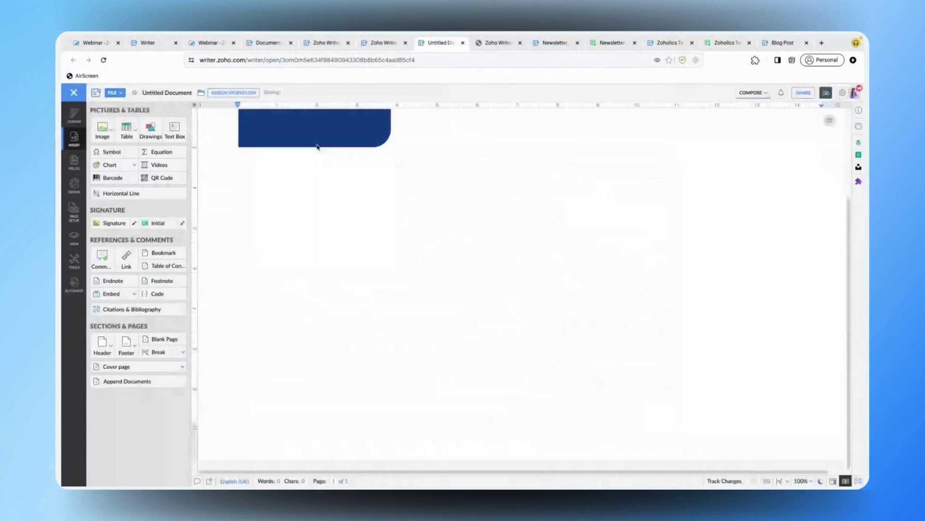
- Stretch the navy shape further down the page
left_click_drag(317, 147, 274, 215)
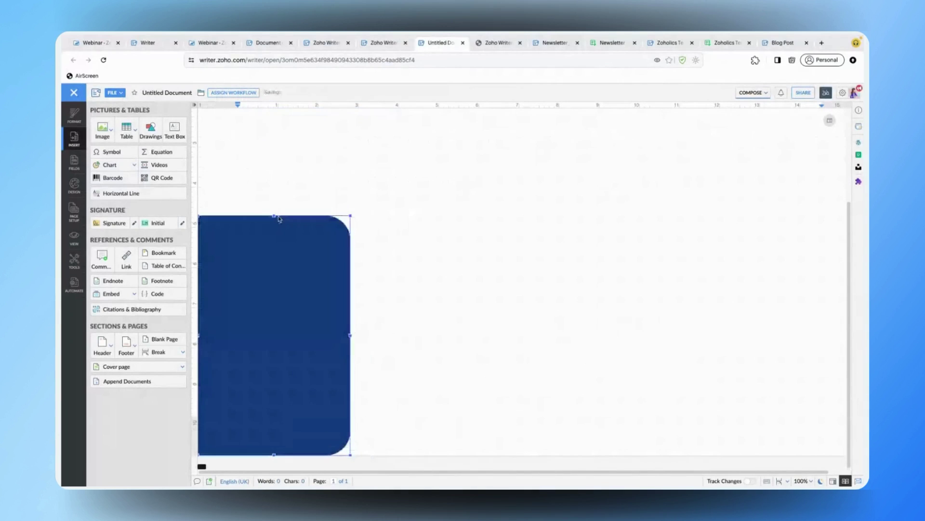
left_click(372, 214)
scroll(372, 215, "up", 1)
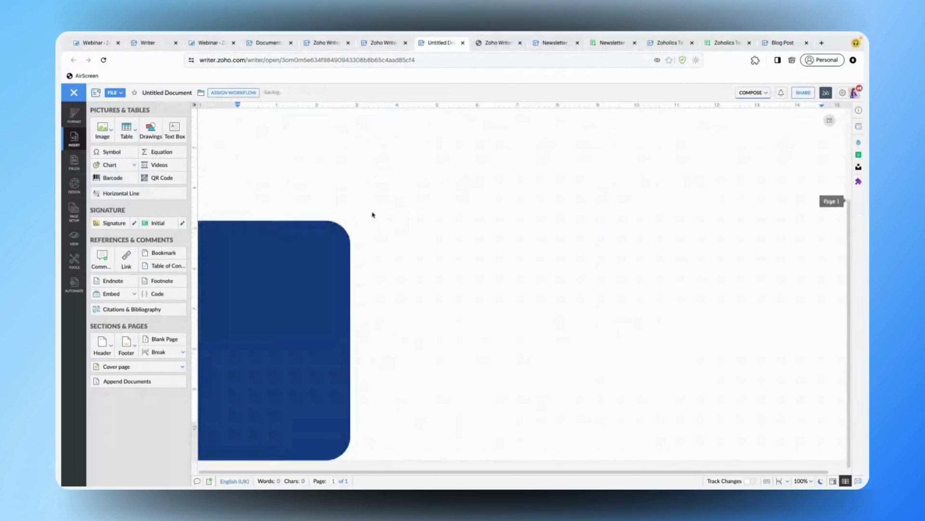
- Inspect the brochure's lavender background shape for comparison
left_click(381, 44)
left_click(461, 135)
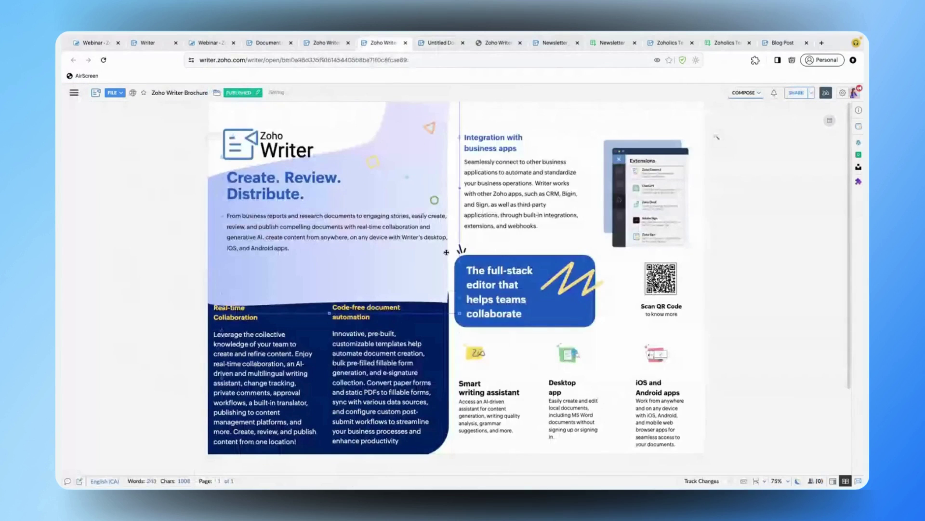
left_click(508, 137)
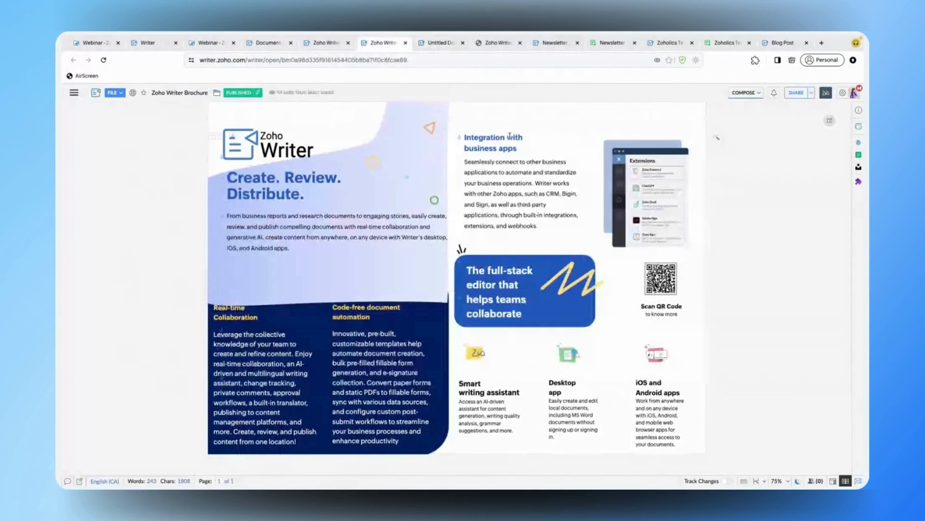
- Split the Untitled Document page into two columns
left_click(434, 46)
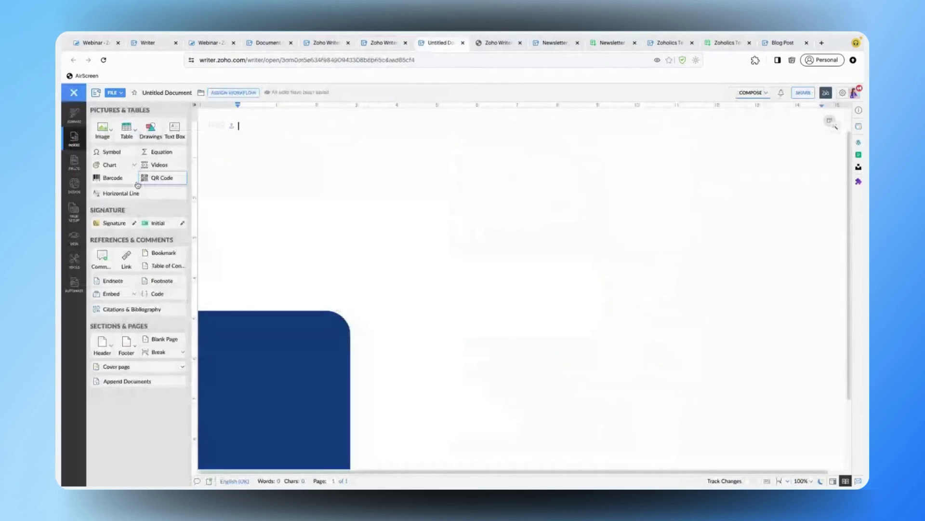
left_click(74, 208)
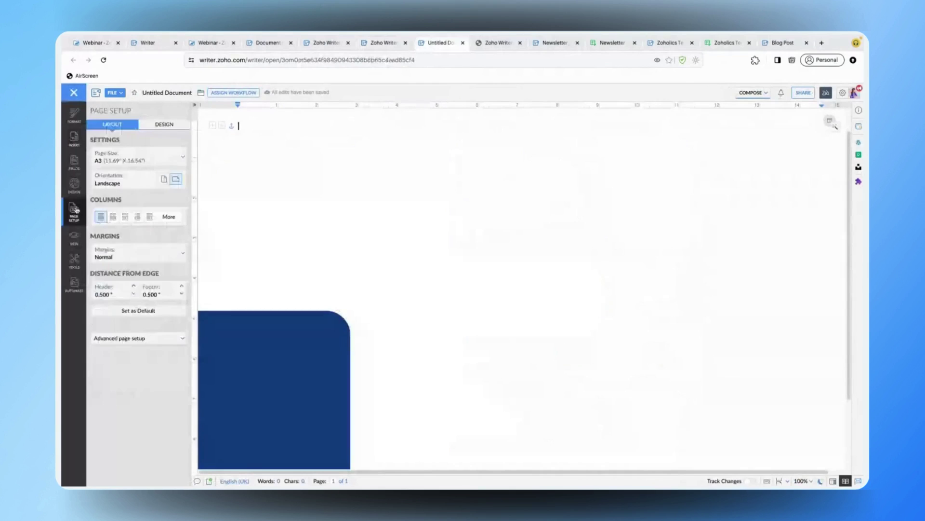
left_click(114, 218)
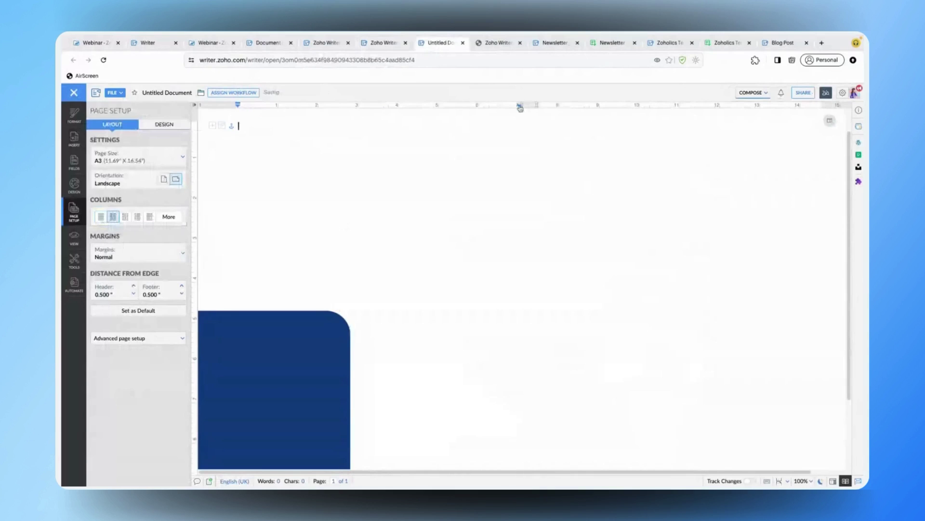
- Widen the dark-blue panel to the right, then look back at the finished brochure
left_click(293, 342)
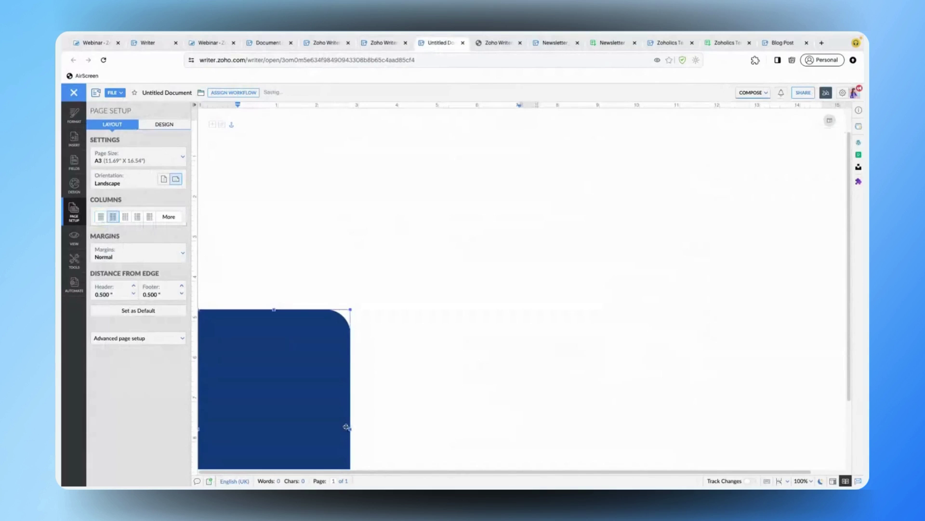
left_click_drag(346, 427, 523, 334)
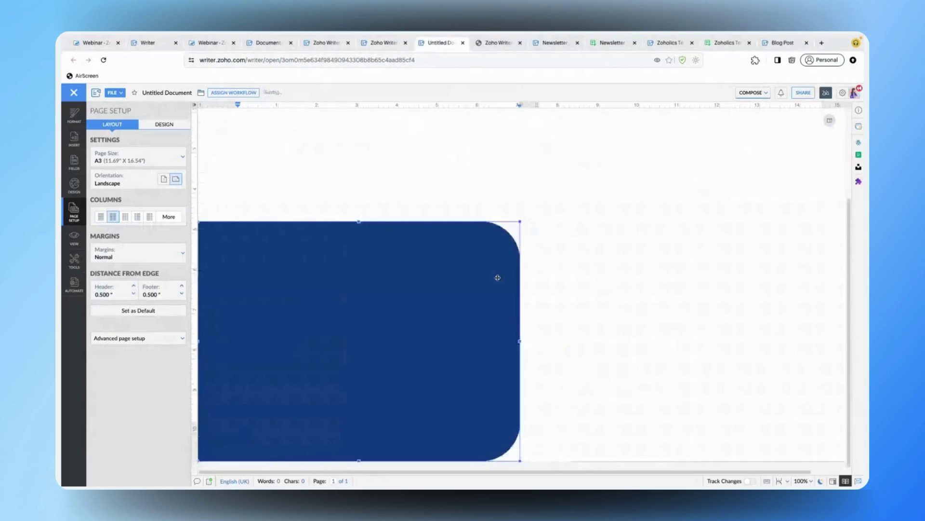
scroll(430, 200, "down", 1)
scroll(376, 155, "up", 3)
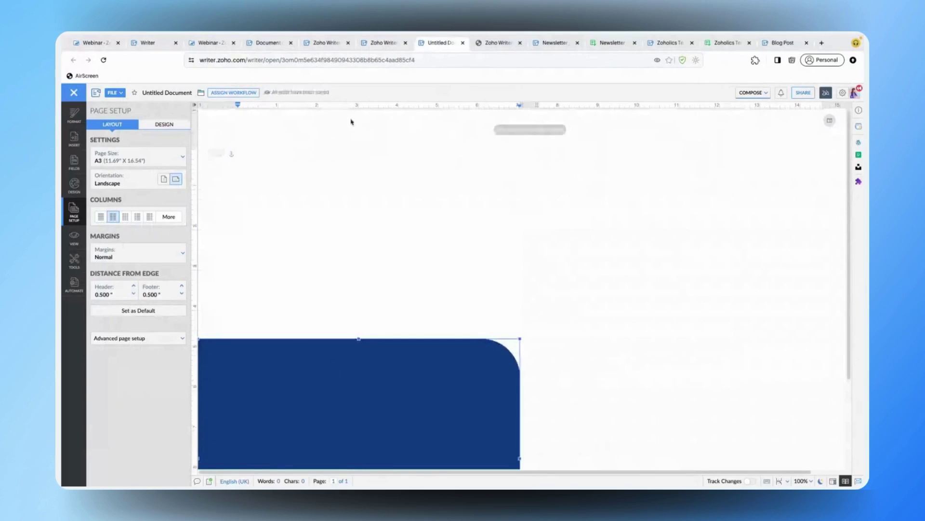
left_click(383, 43)
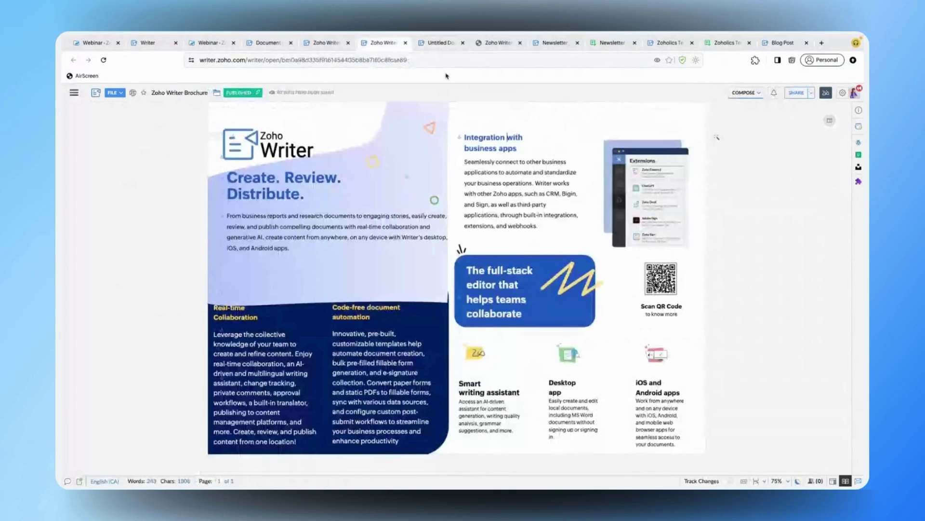
- Draw a large freehand closed outline in a new drawing, referencing the brochure's gradient shape
left_click(441, 42)
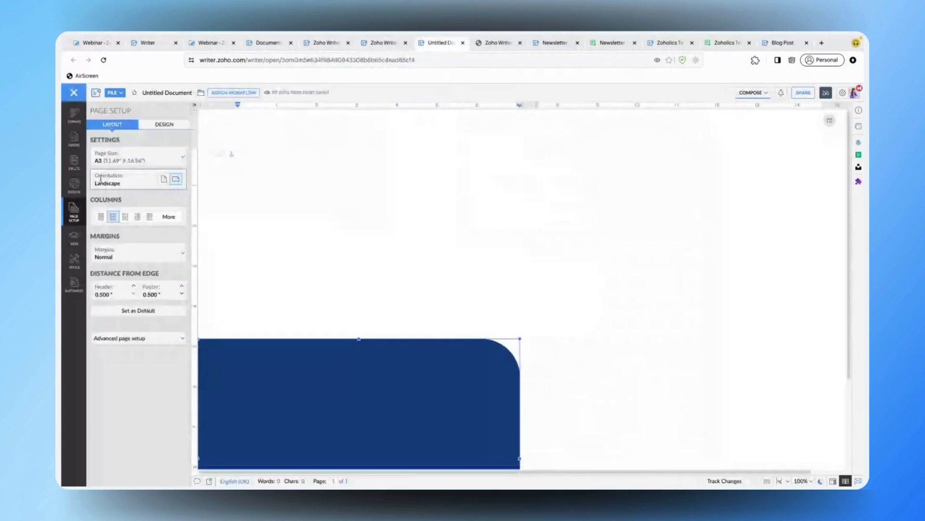
left_click(79, 149)
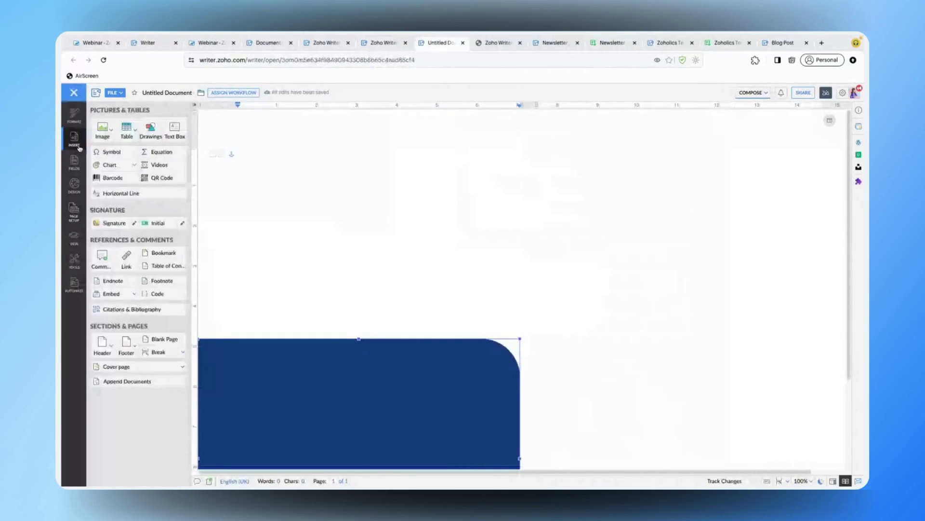
left_click(148, 137)
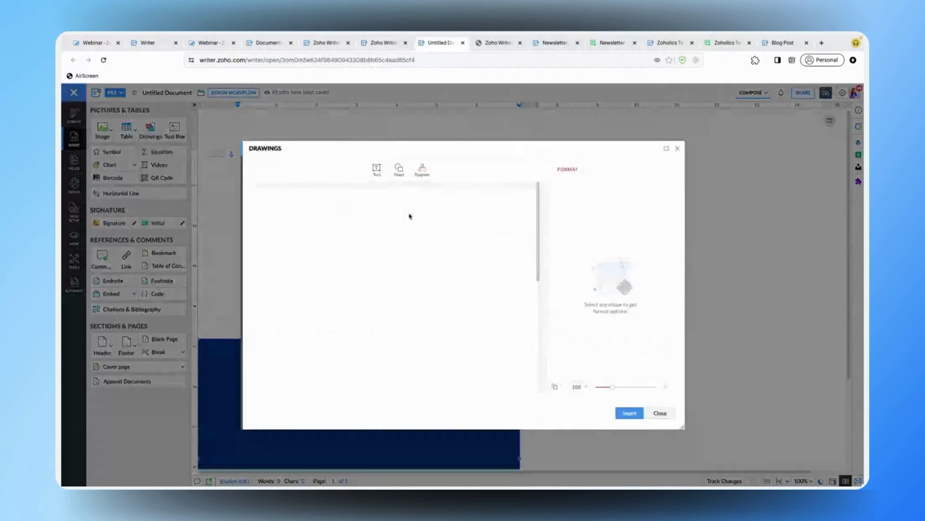
left_click_drag(488, 194, 491, 227)
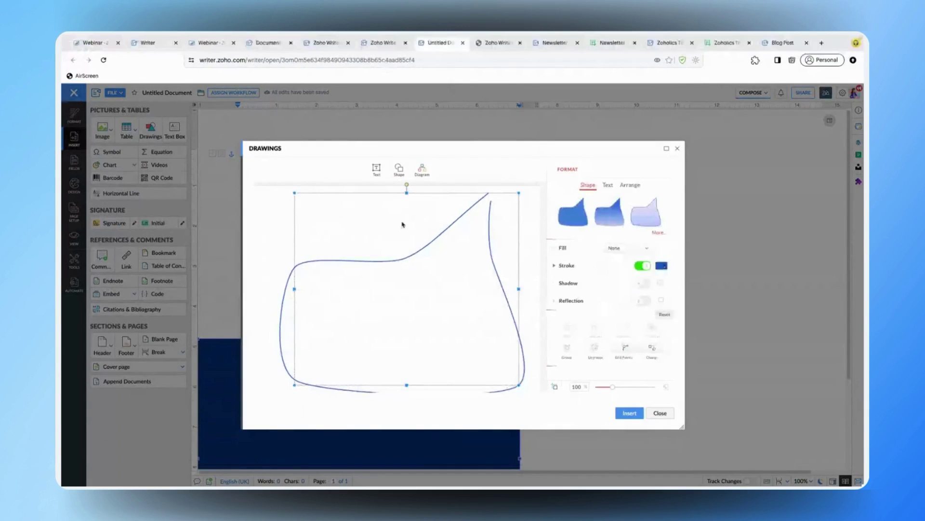
left_click(366, 47)
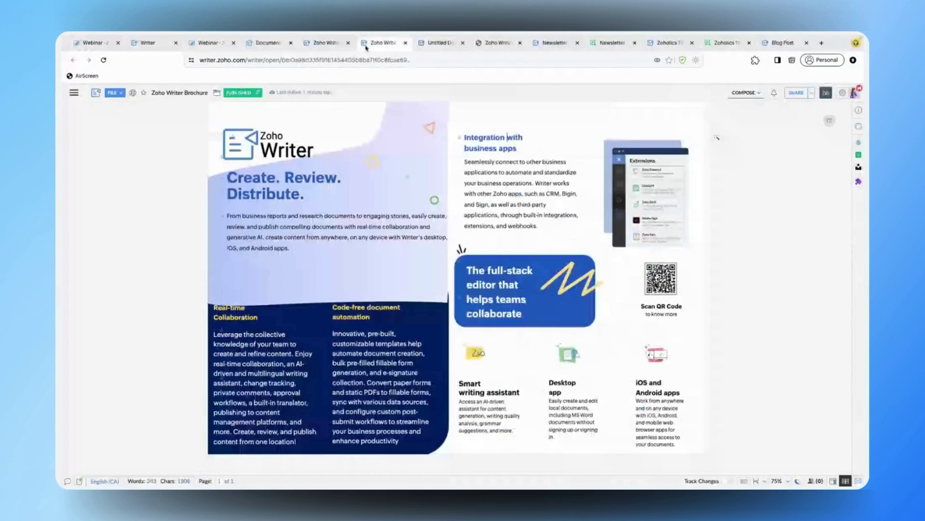
left_click(437, 43)
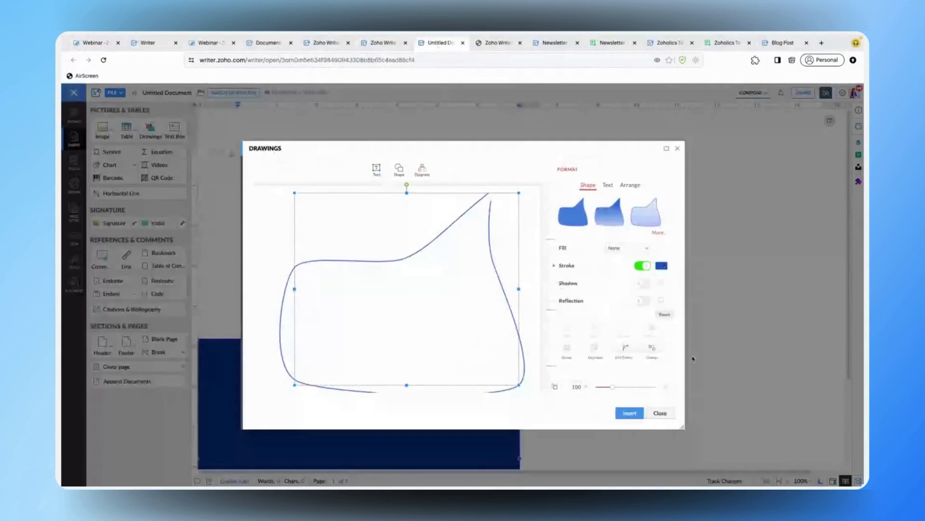
- Reshape the outline's upper curve, give it a light blue gradient fill, and insert it
left_click(624, 349)
left_click_drag(405, 258, 447, 261)
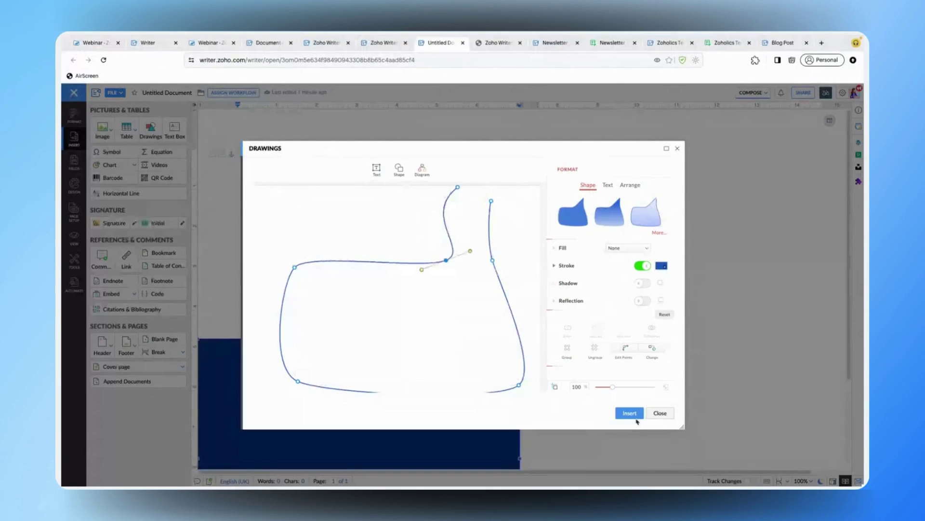
left_click(627, 248)
left_click(629, 413)
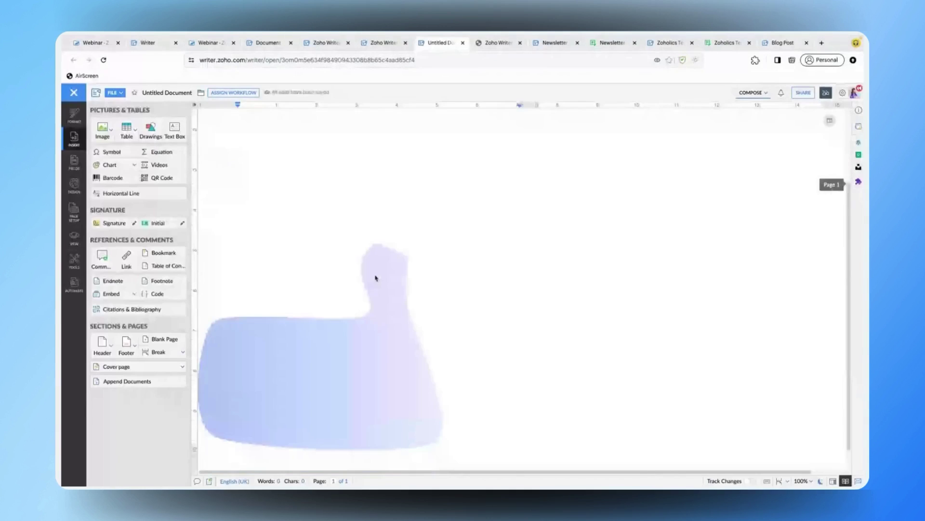
- Remove the gradient shape's blue outline and put the drawing back on the page
double_click(375, 278)
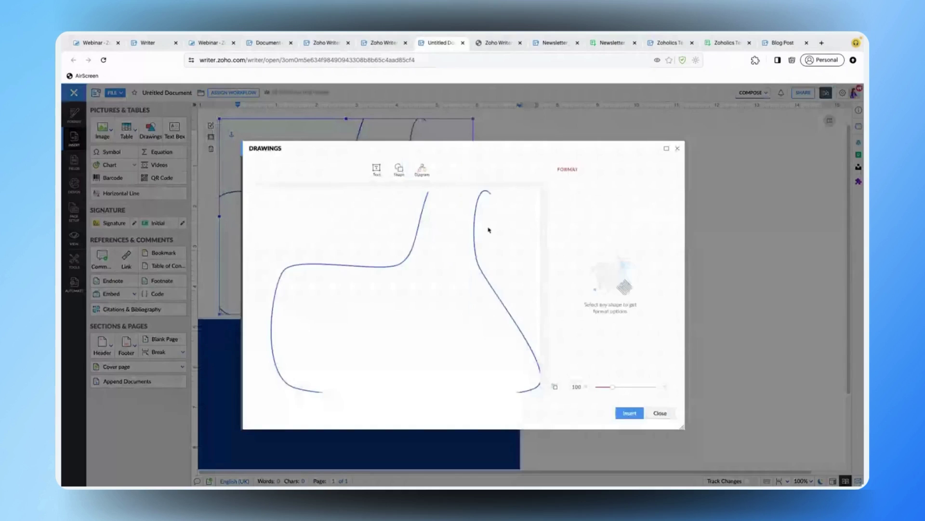
left_click(489, 230)
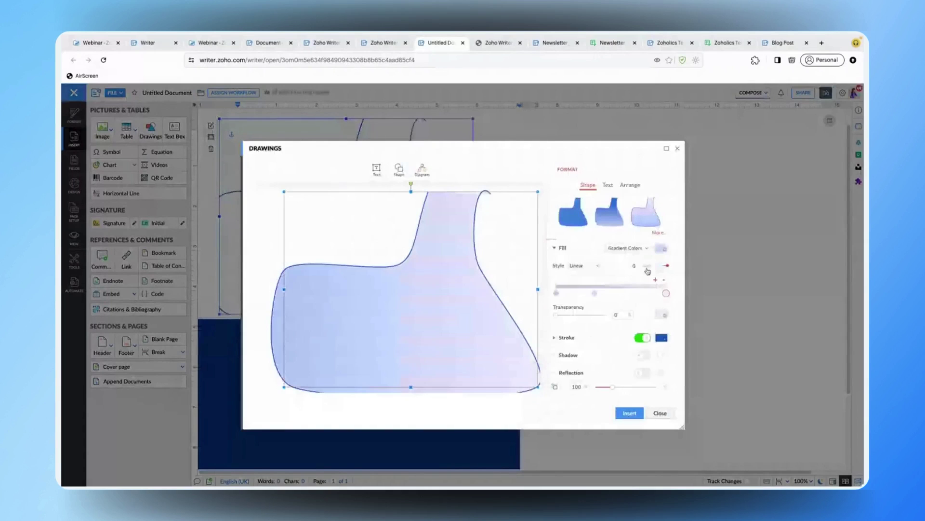
left_click(642, 339)
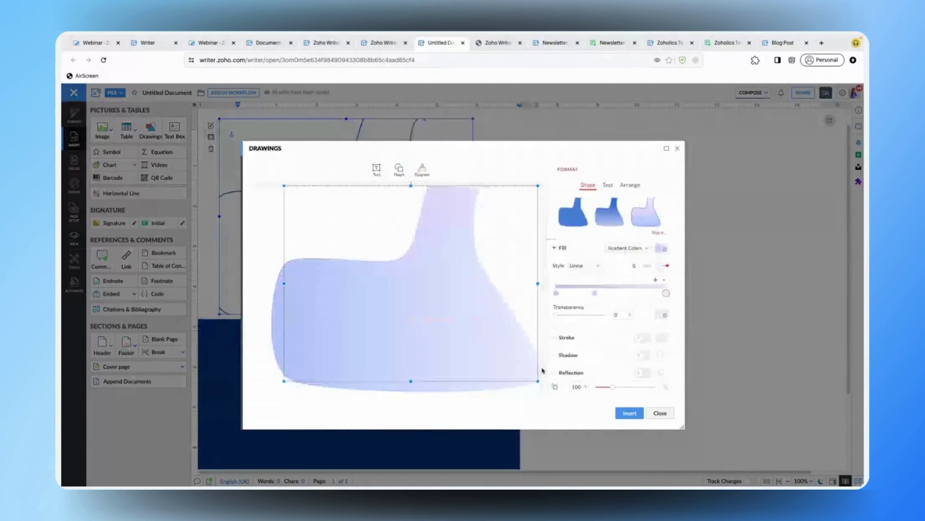
left_click(629, 413)
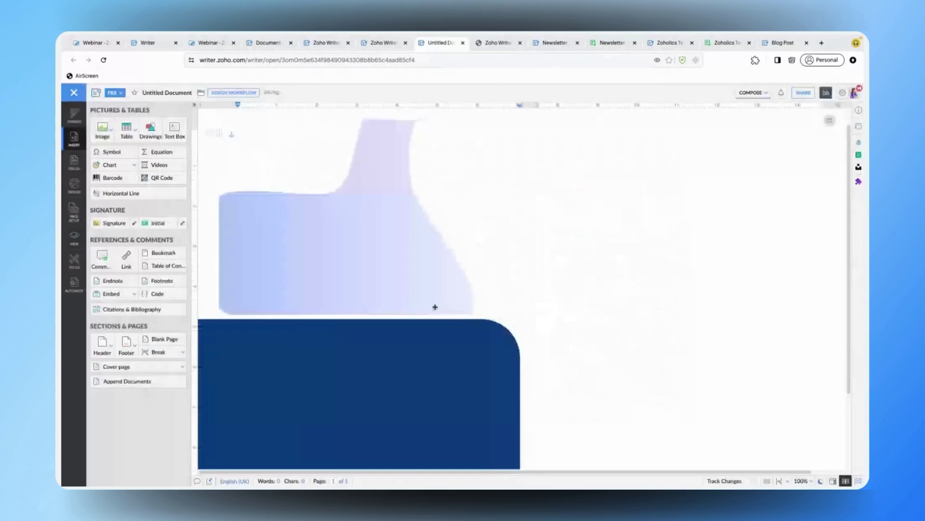
- Widen the gradient shape, move it down onto the blue panel, and draw a new text box
left_click(435, 307)
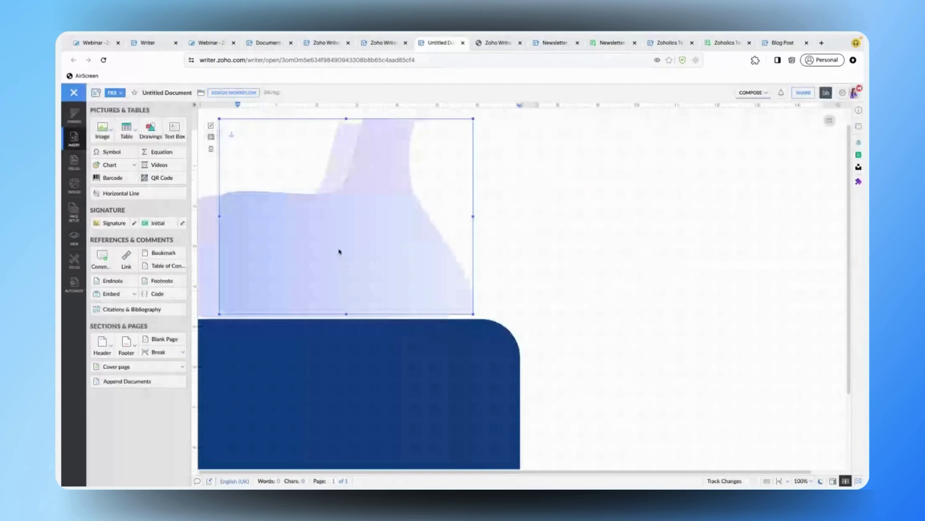
left_click_drag(339, 251, 315, 254)
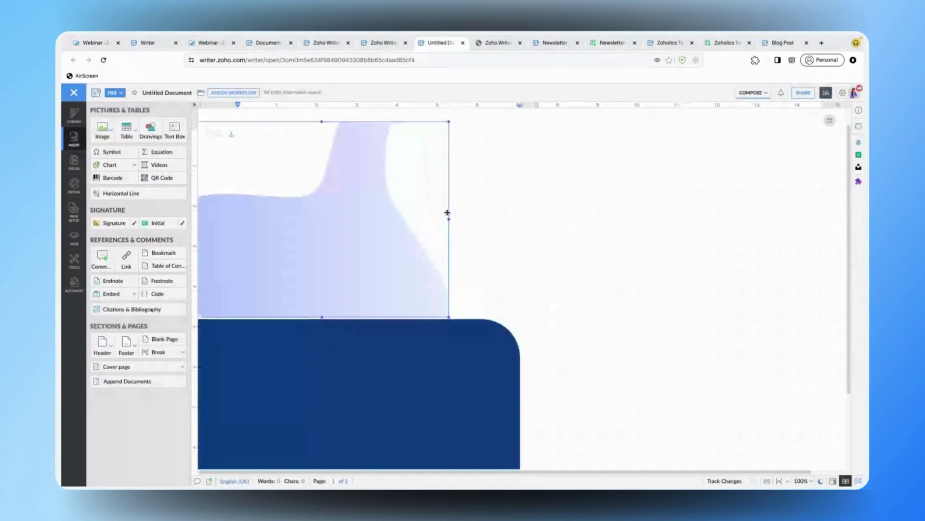
left_click_drag(447, 212, 506, 226)
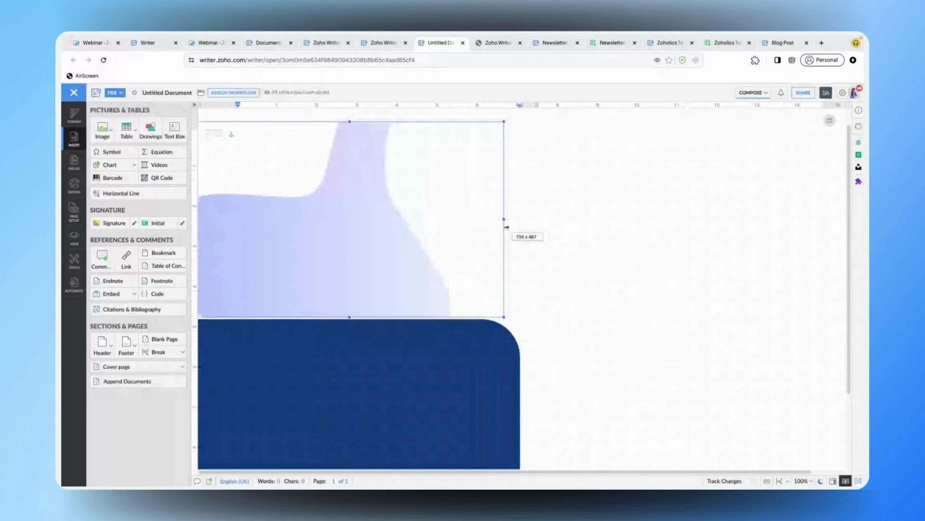
double_click(415, 177)
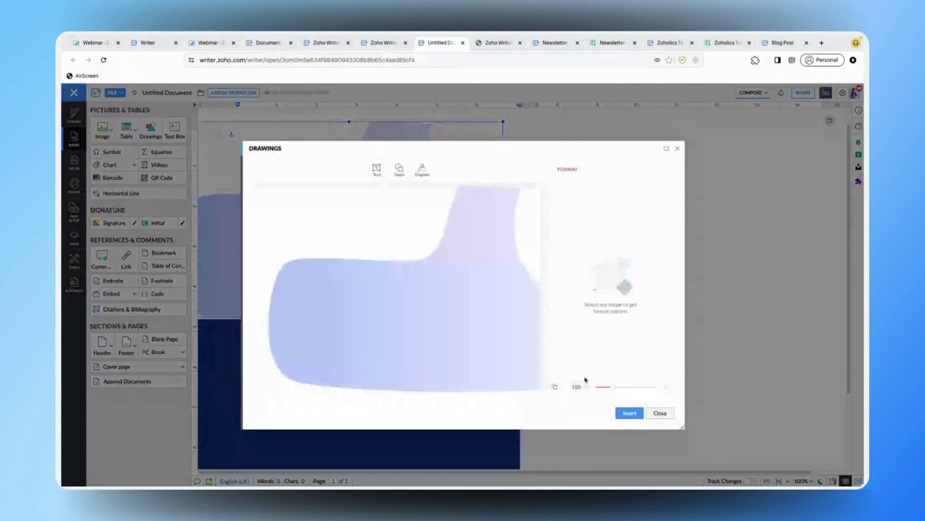
key("Escape")
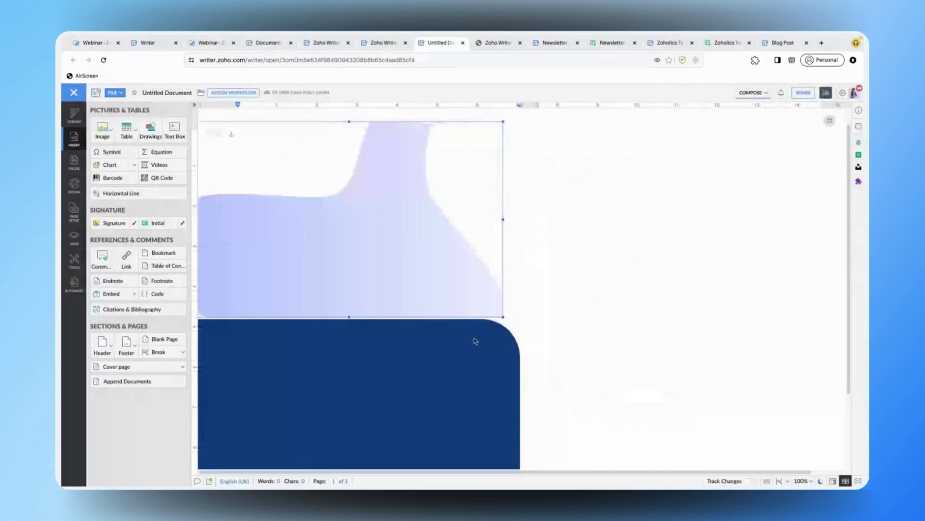
left_click(564, 172)
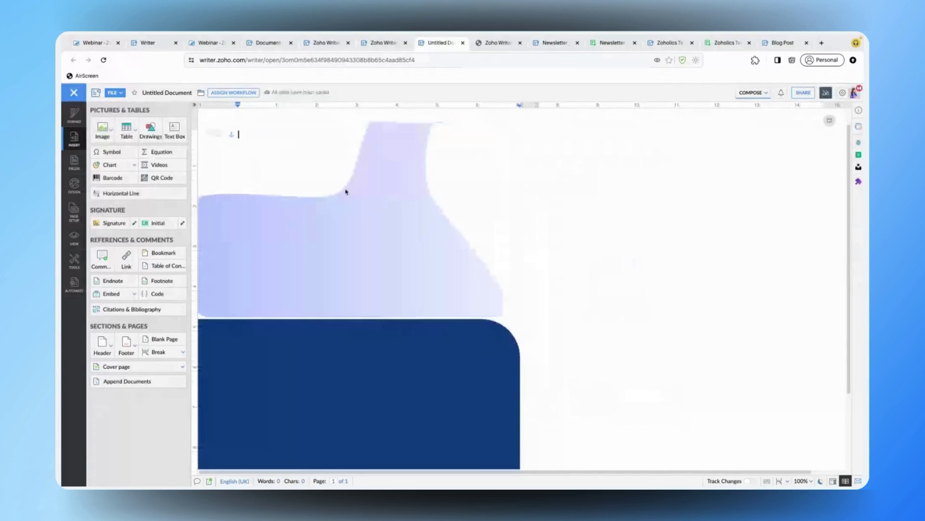
left_click(348, 194)
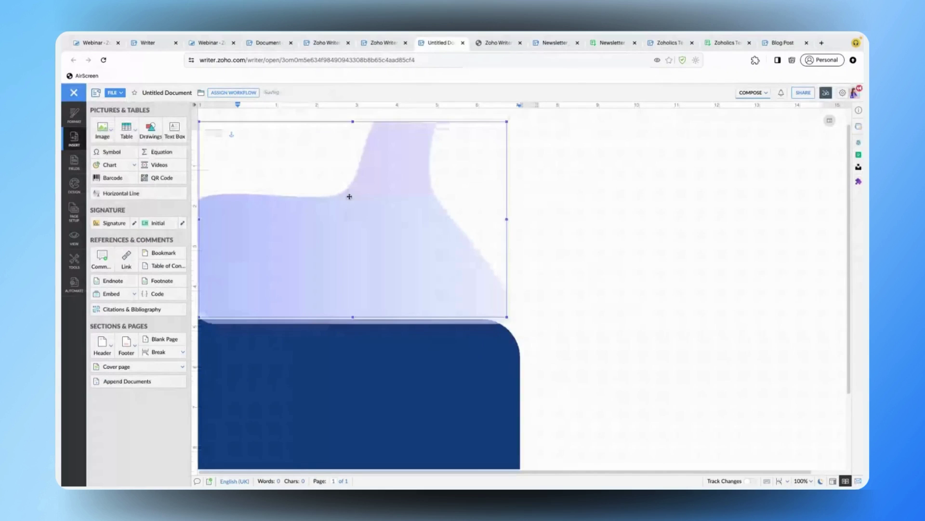
left_click_drag(349, 196, 364, 199)
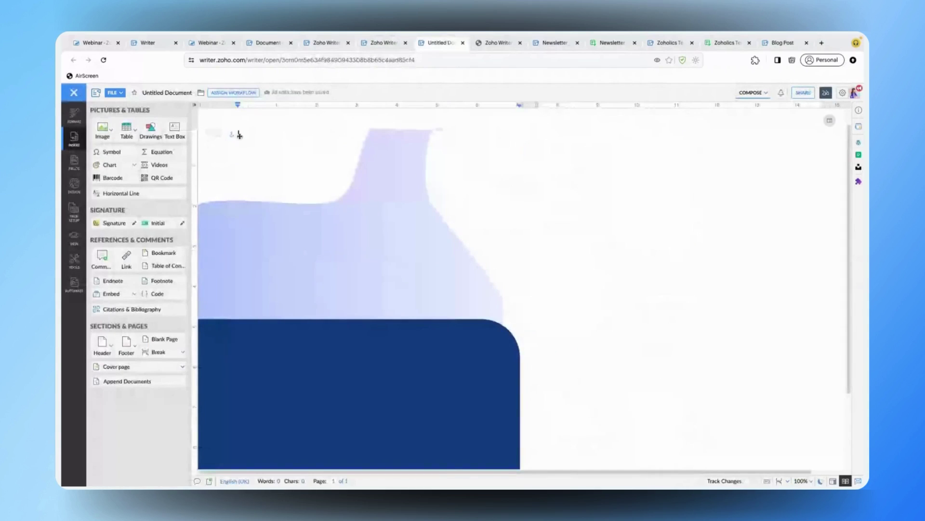
mouse_move(238, 130)
left_mouse_down()
mouse_move(312, 171)
mouse_move(253, 338)
left_mouse_up()
- Stretch the text box down the dark-blue panel and widen it to 361 px
left_click(280, 146)
scroll(253, 339, "down", 2)
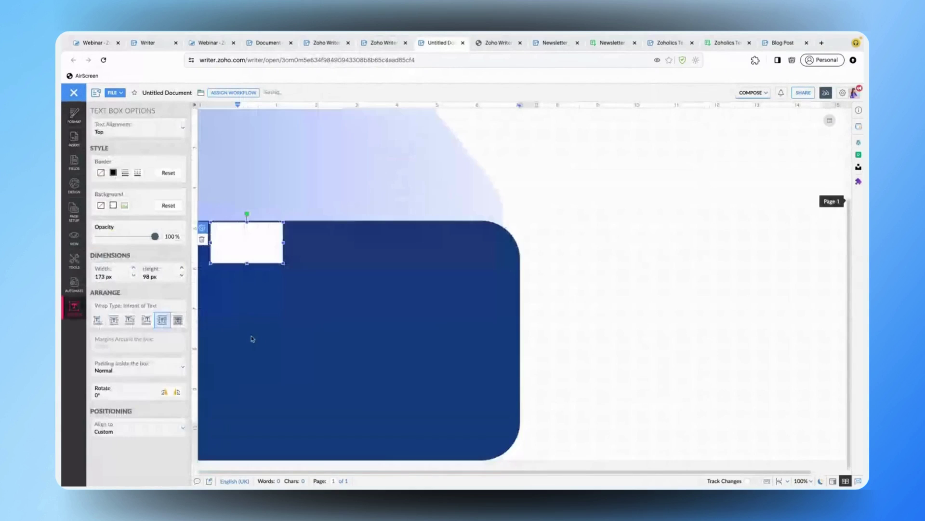
left_click_drag(247, 263, 242, 456)
left_click_drag(283, 338, 311, 325)
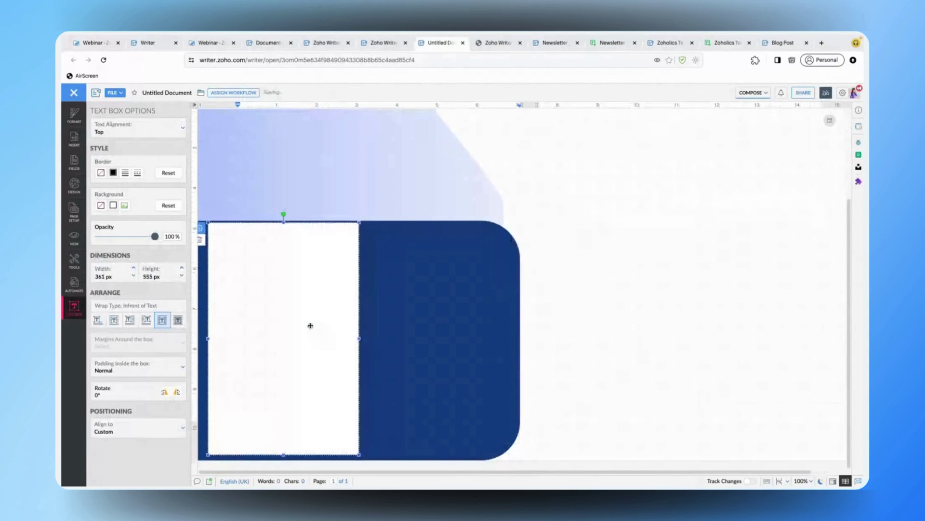
- Paste the brochure's Real-time Collaboration heading and paragraph into the box, and remove its border and fill
key("ctrl+shift+Tab")
left_click(258, 342)
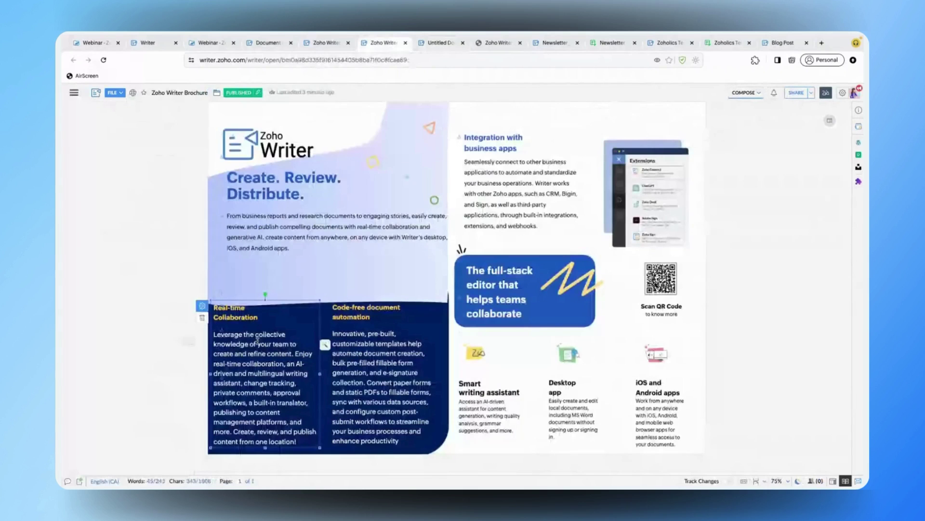
key("ctrl+a")
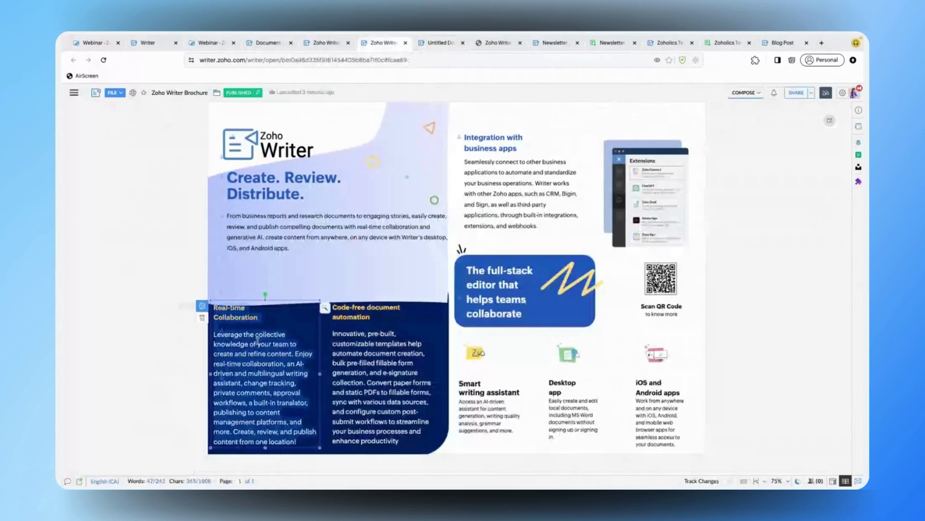
key("ctrl+Tab")
left_click(264, 268)
key("ctrl+v")
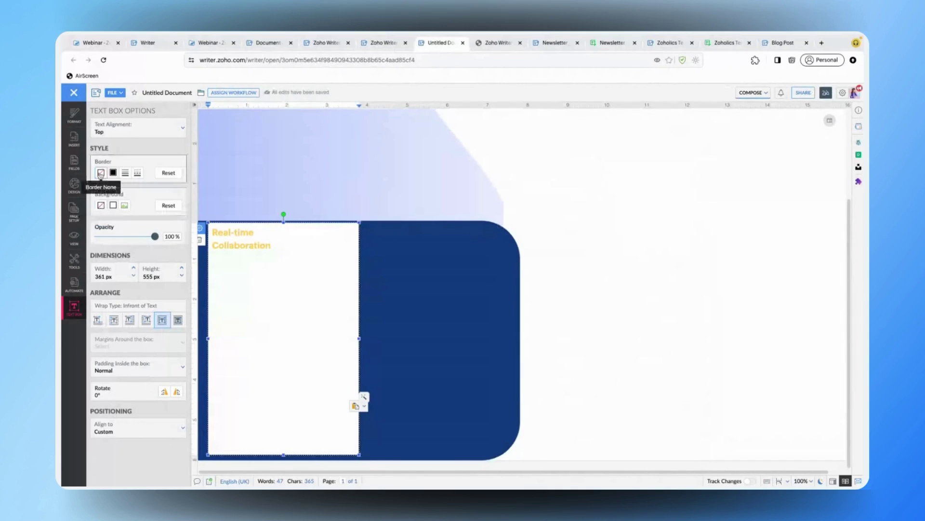
left_click(100, 175)
left_click(101, 206)
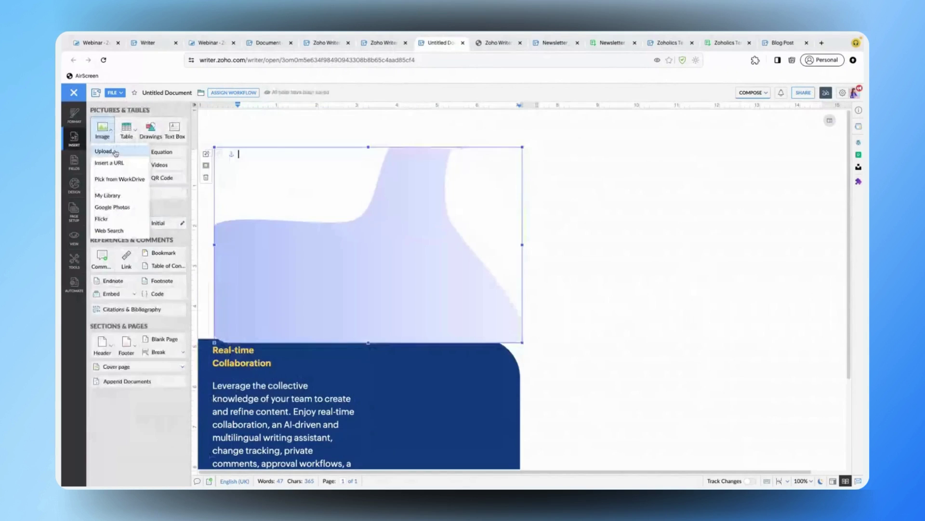
- Upload the Zoho Writer logo image and drag it into the page's top-left corner
left_click(115, 153)
left_click(511, 222)
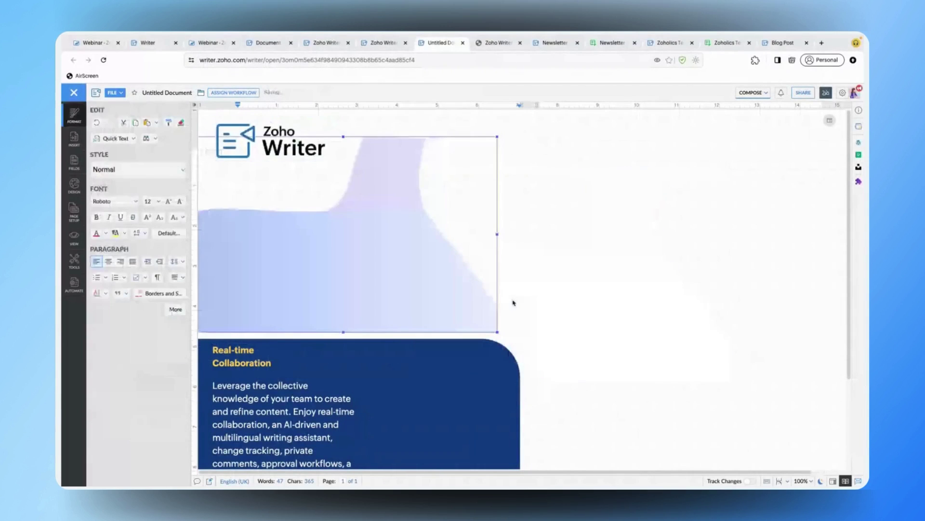
left_click(274, 151)
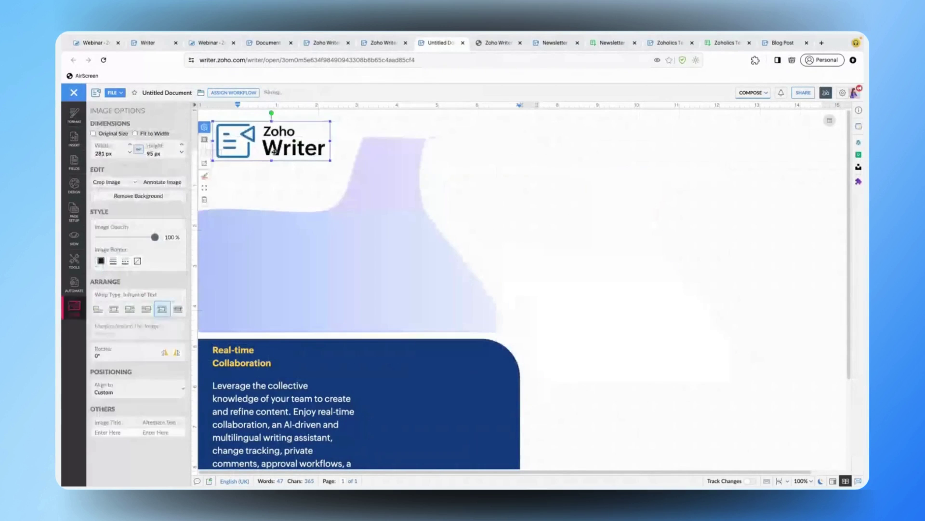
left_click_drag(273, 151, 276, 172)
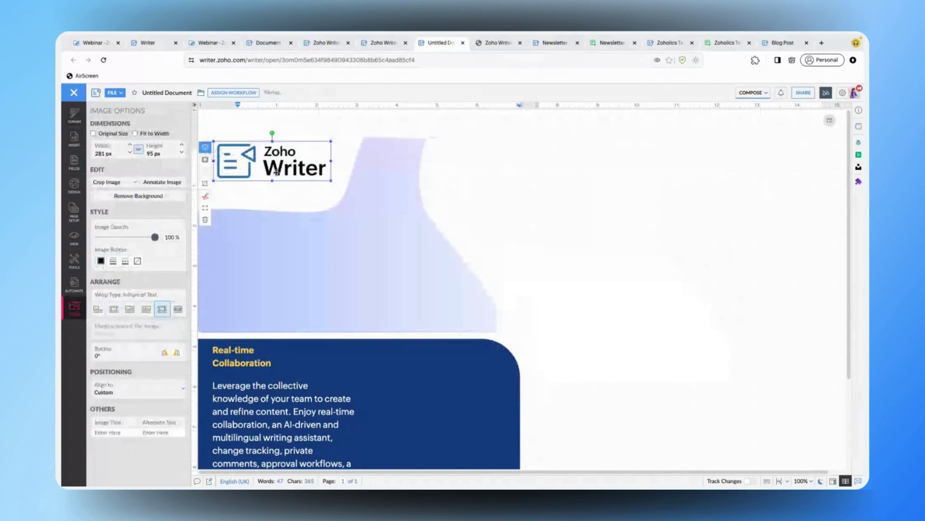
left_click(551, 197)
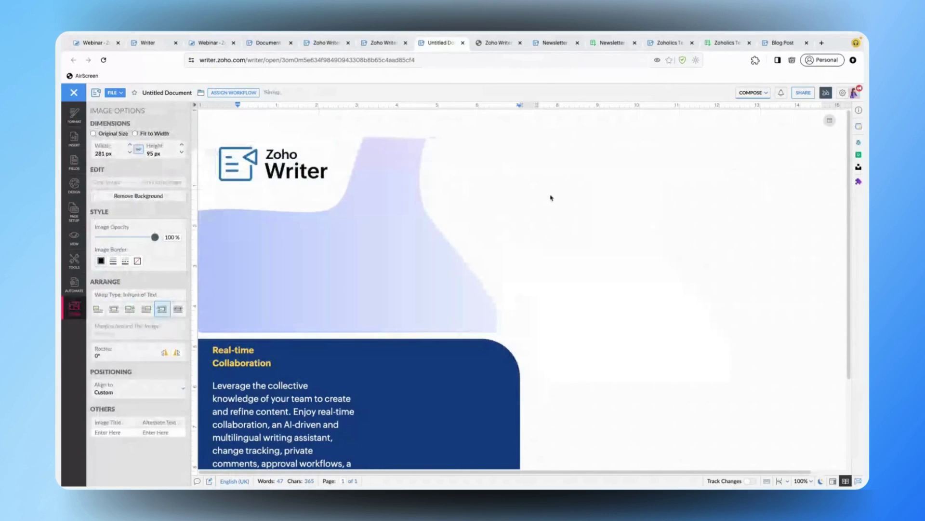
left_click(418, 294)
- Inspect the hexagon, orange triangle and text box on the finished brochure with the formatting pane shown
key("ctrl+shift+Tab")
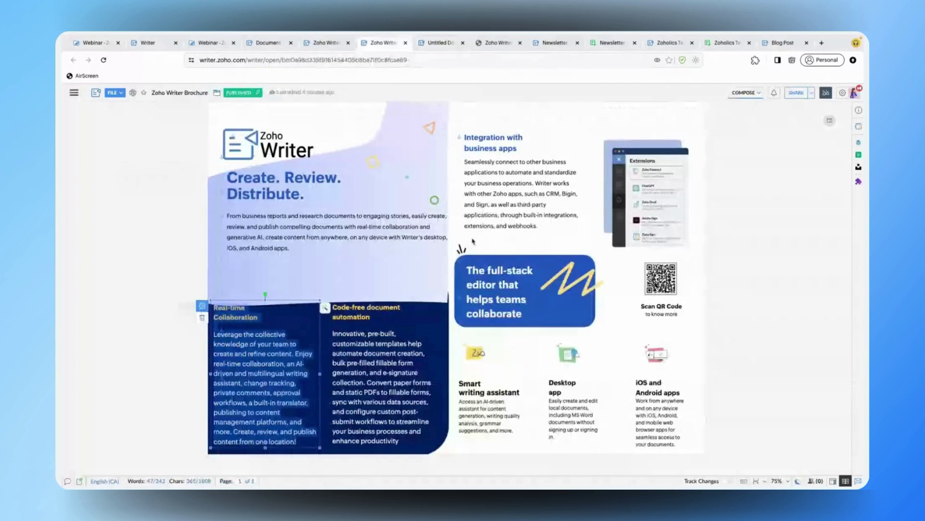
left_click(380, 167)
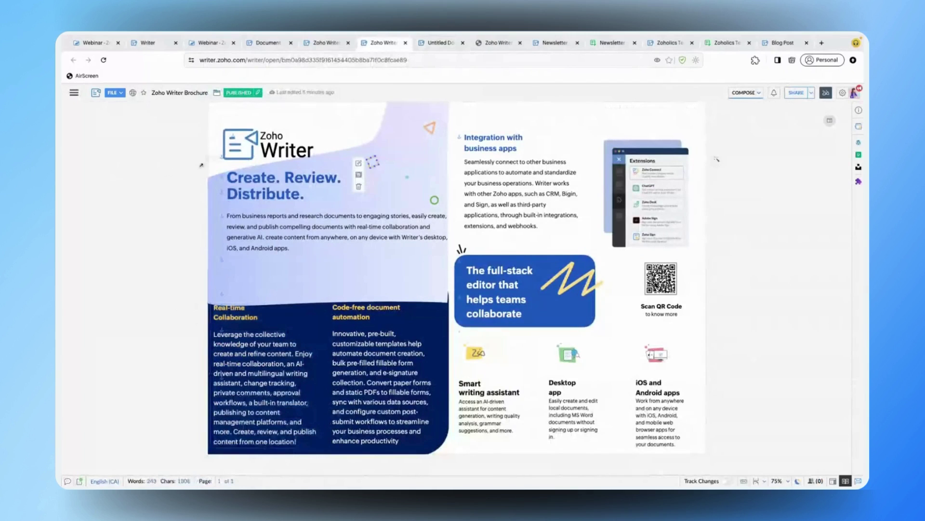
key("ctrl+shift+f")
left_click(498, 135)
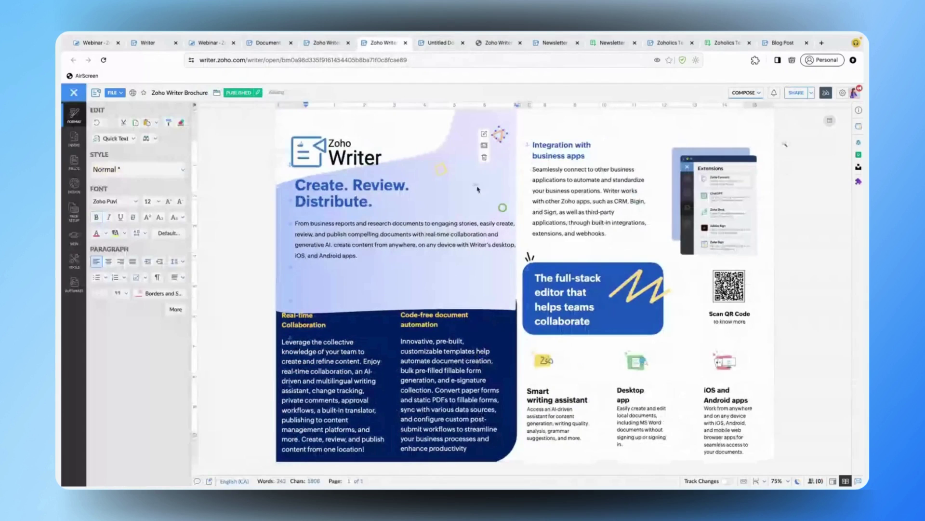
left_click(471, 201)
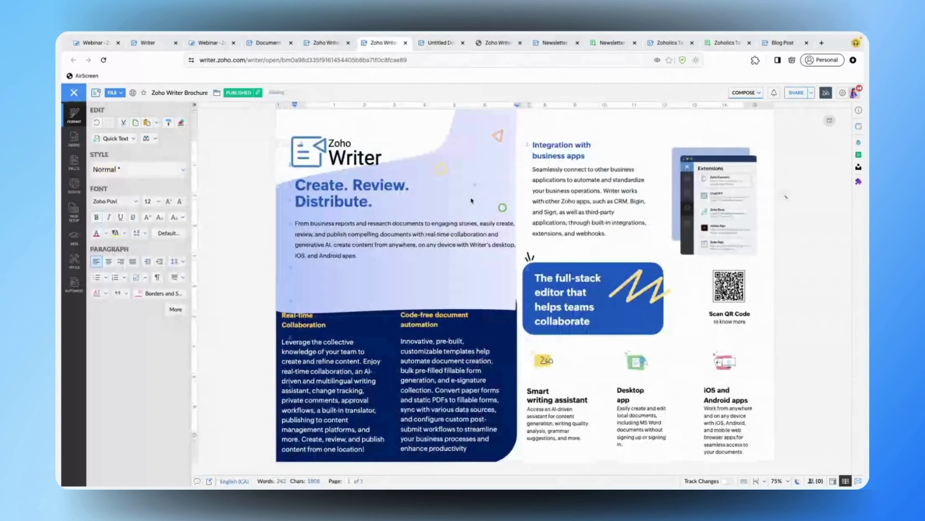
left_click(575, 305)
left_click(641, 294)
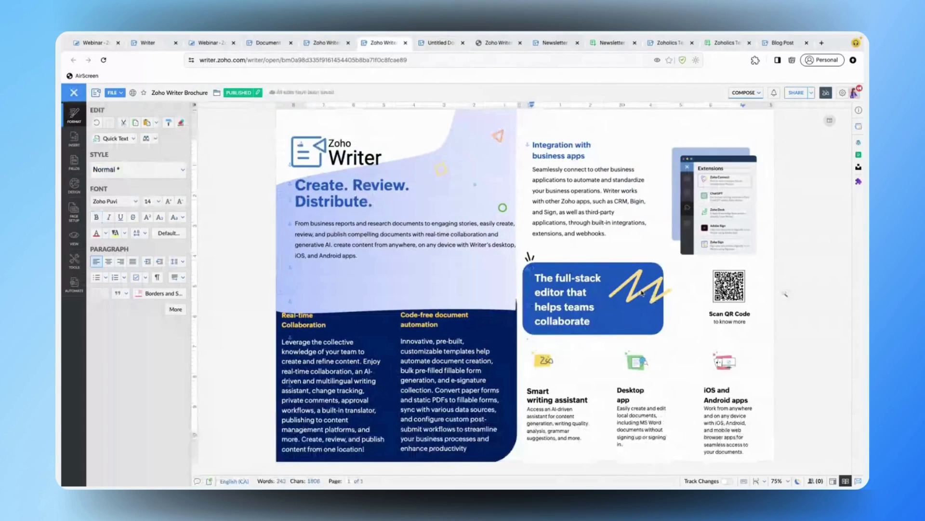
- Review the logo's text wrapping choices in the draft, then return to the finished brochure
left_click(440, 44)
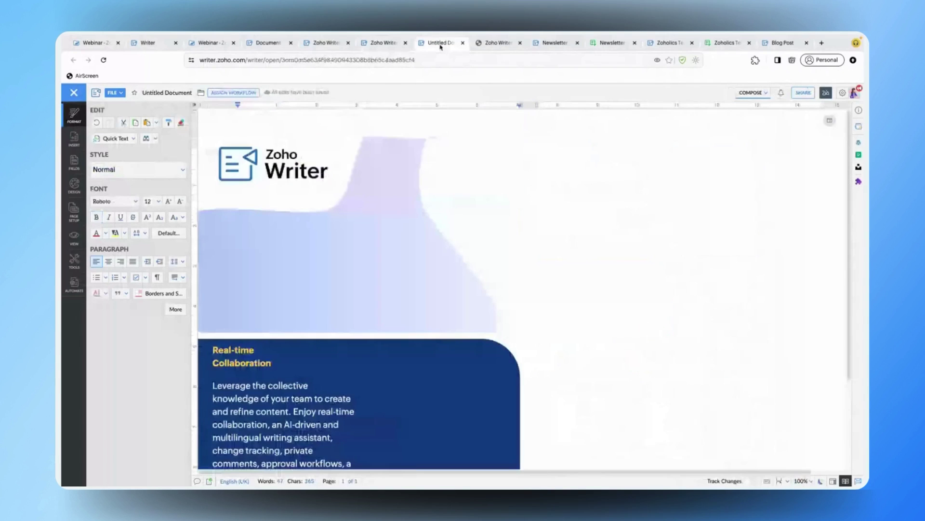
left_click(307, 178)
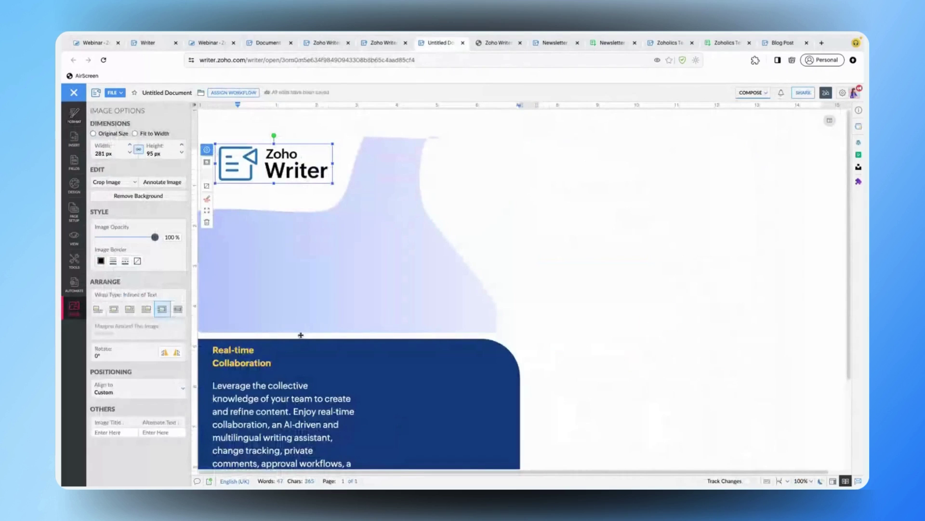
left_click(207, 162)
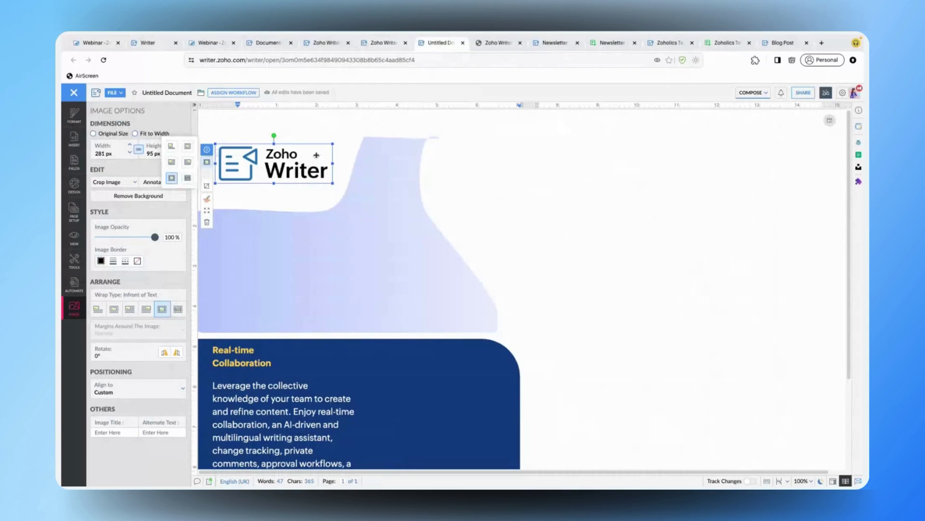
left_click(384, 44)
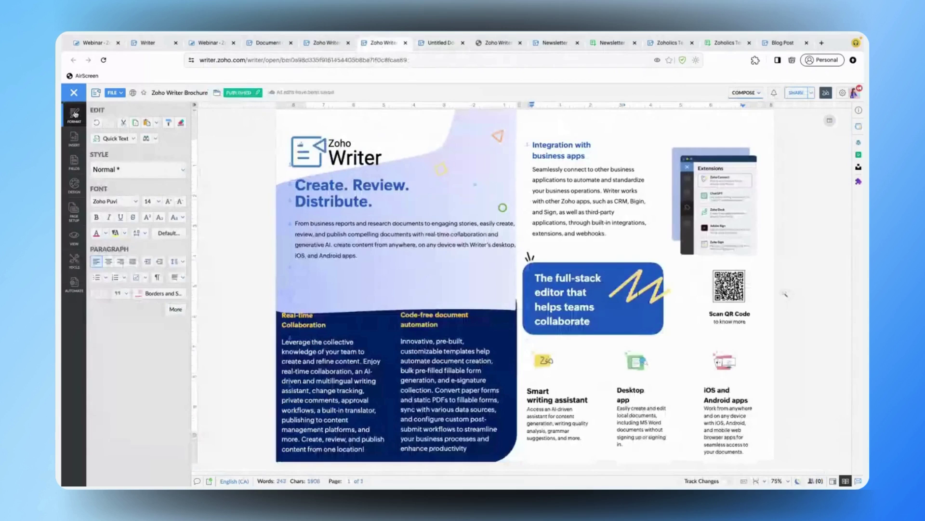
- Move the brochure through Review into Distribute mode, then preview printing and cancel
left_click(115, 92)
mouse_move(190, 243)
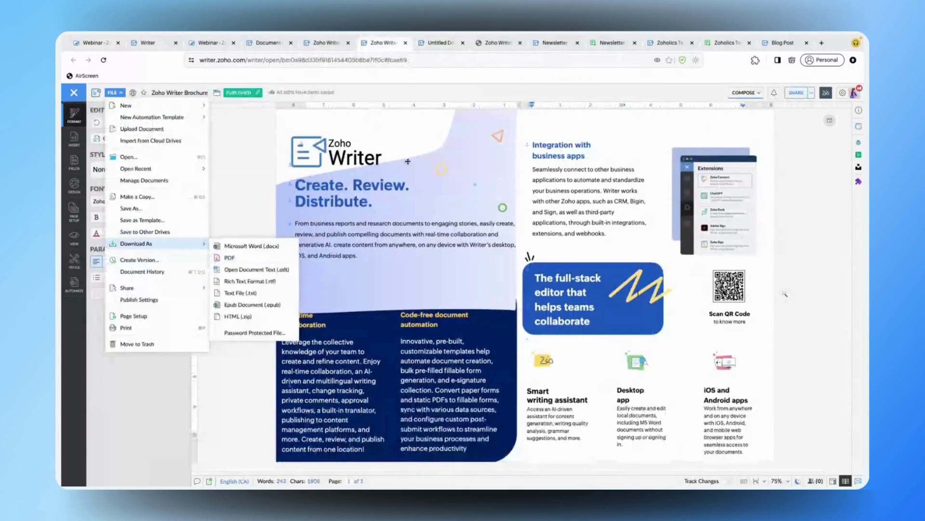
left_click(745, 93)
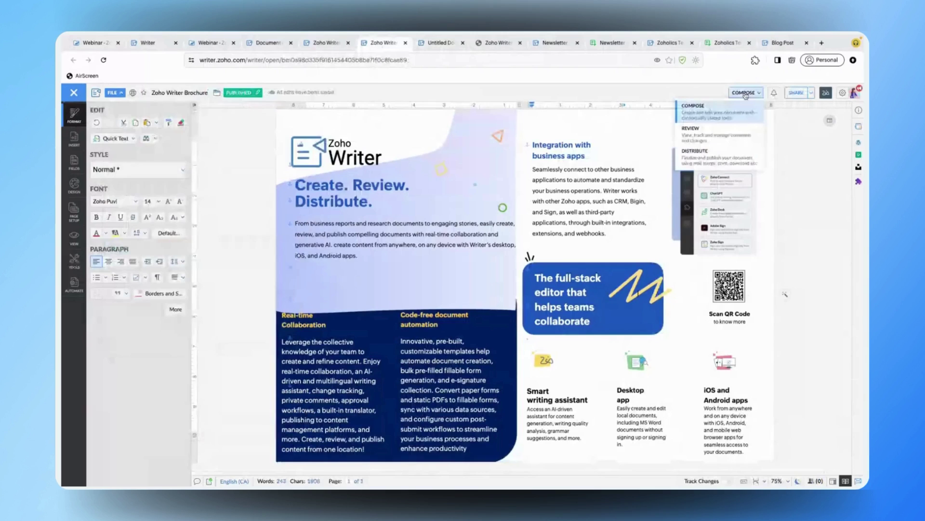
left_click(735, 137)
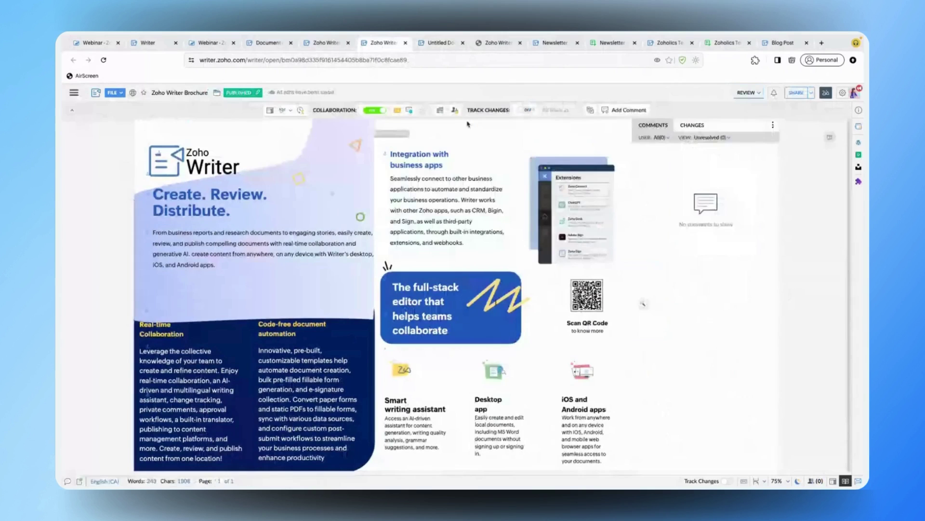
left_click(747, 92)
left_click(735, 153)
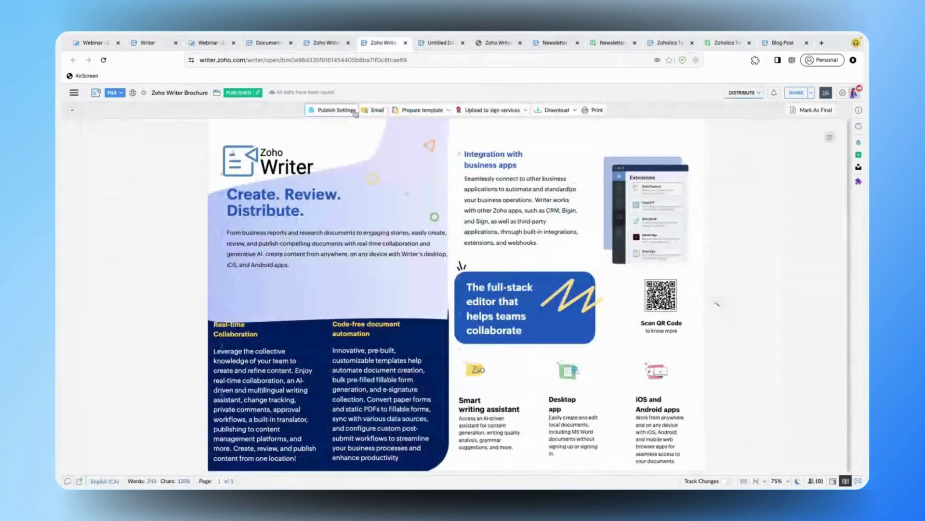
left_click(586, 111)
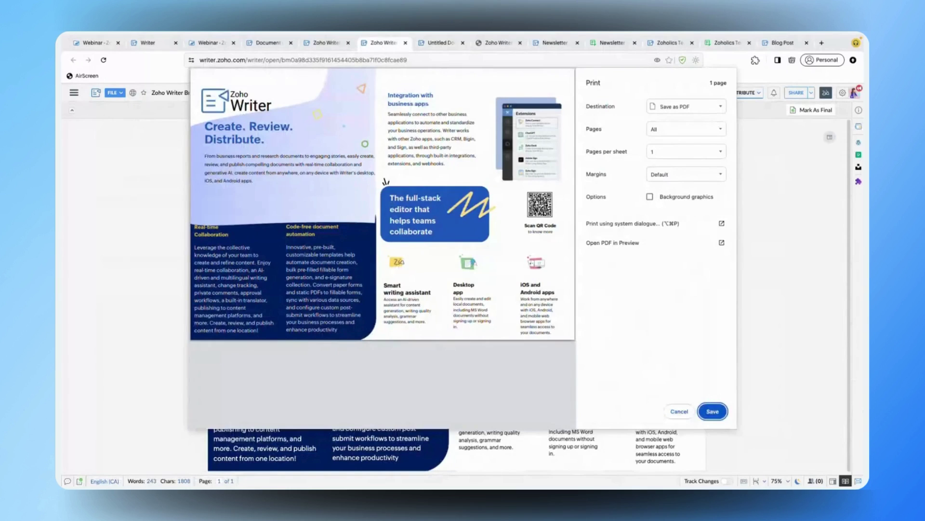
left_click(688, 410)
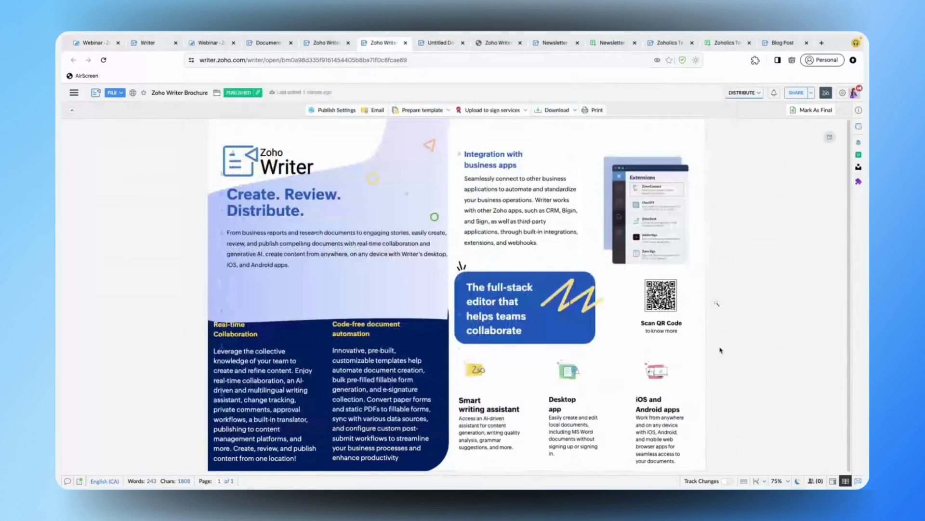
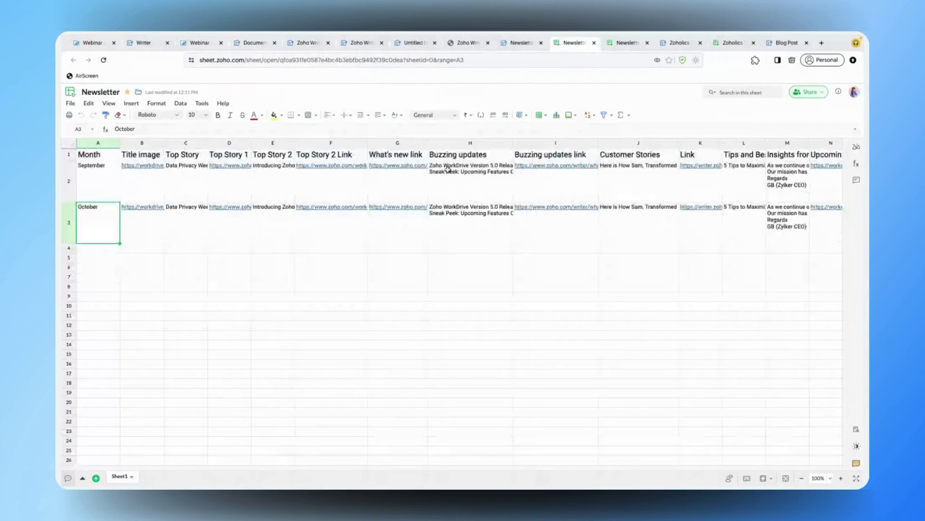
- Select cell A4 below the October row, then switch back to the Newsletter_Inline template in Writer
left_click(102, 252)
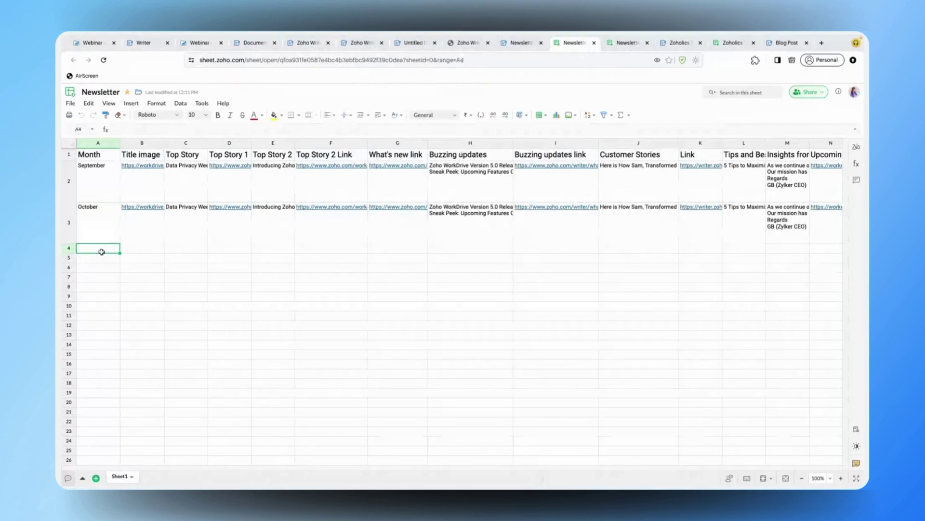
key("ctrl+shift+Tab")
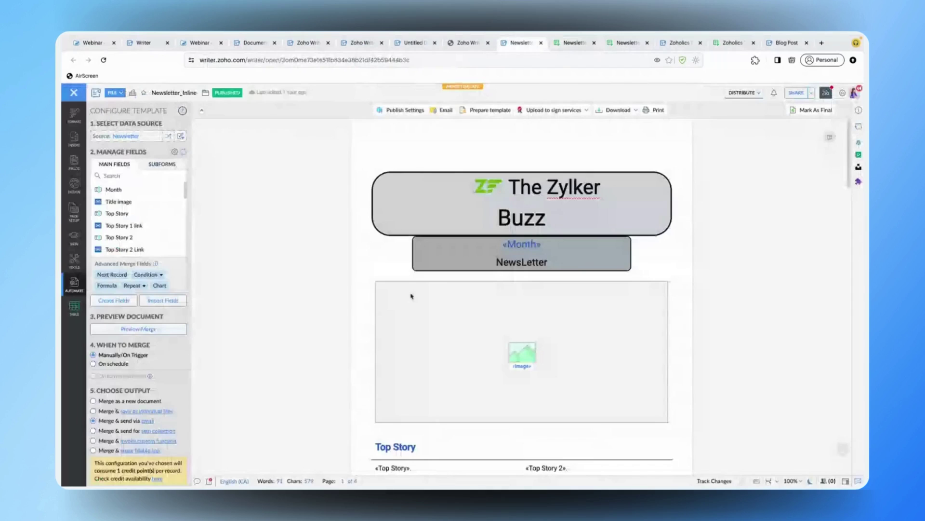
- Inspect the title image field, the «Top Story» merge field and the feedback banner table
scroll(541, 264, "down", 2)
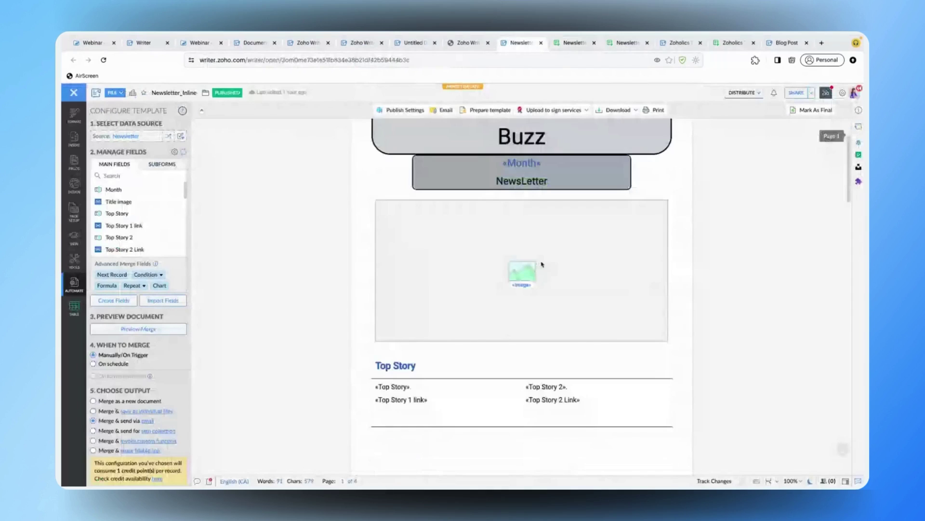
left_click(542, 265)
left_click(431, 384)
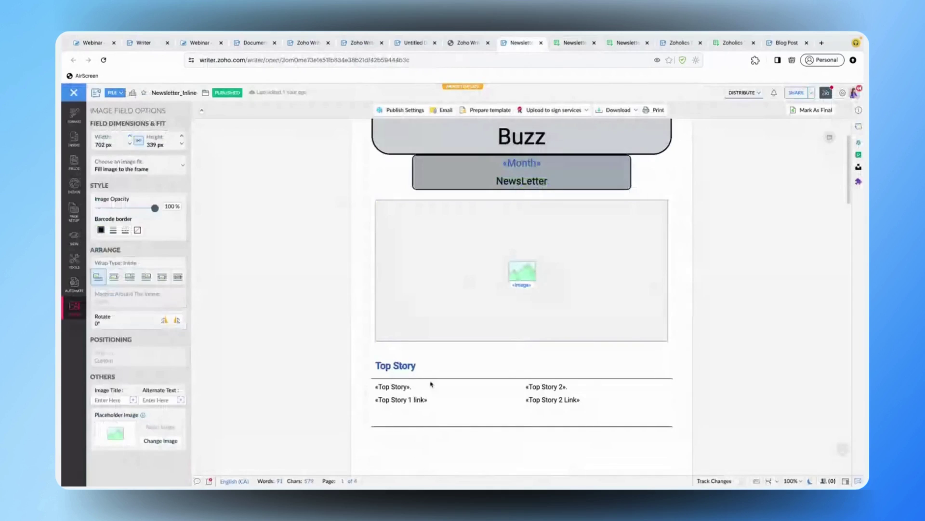
scroll(432, 384, "down", 1)
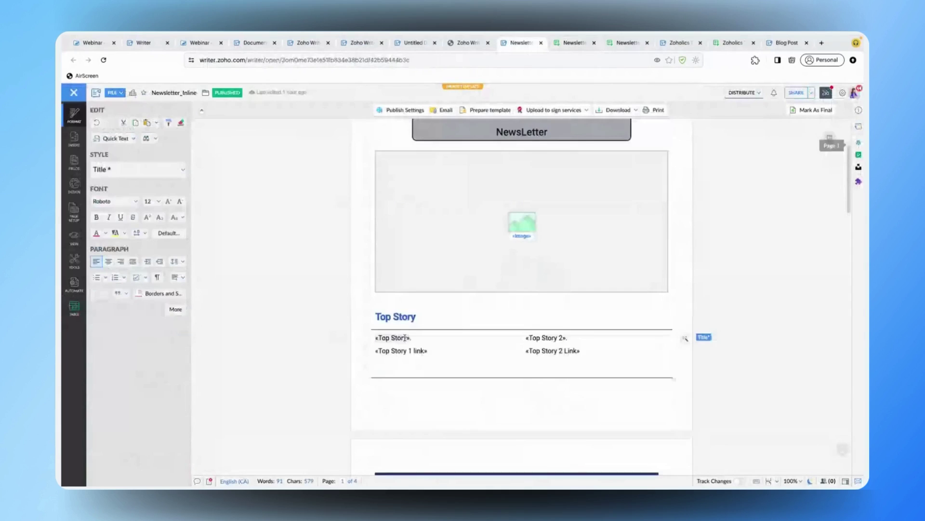
left_click(404, 337)
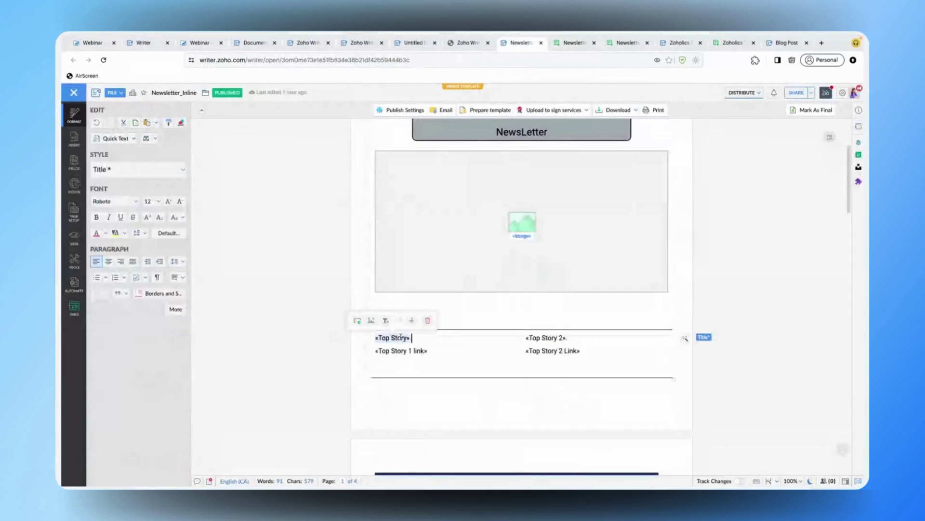
scroll(401, 338, "down", 4)
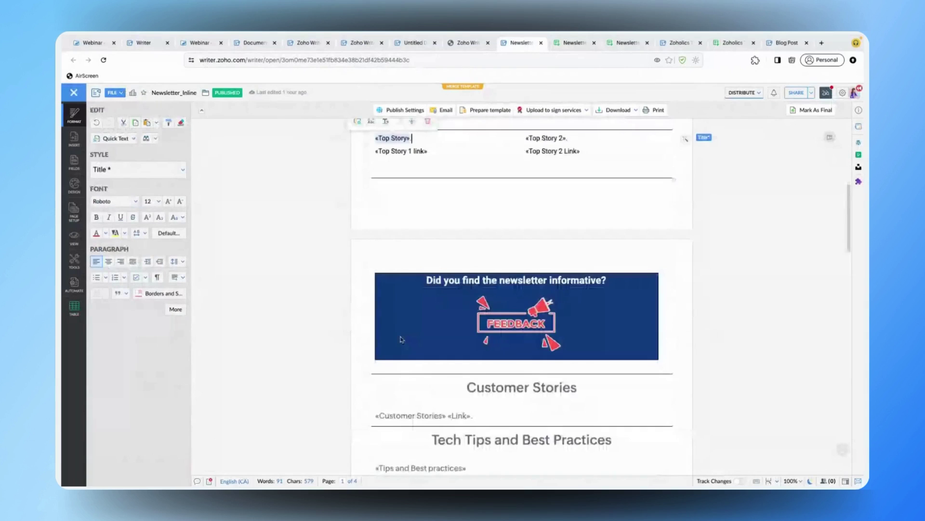
scroll(400, 339, "down", 1)
left_click(441, 270)
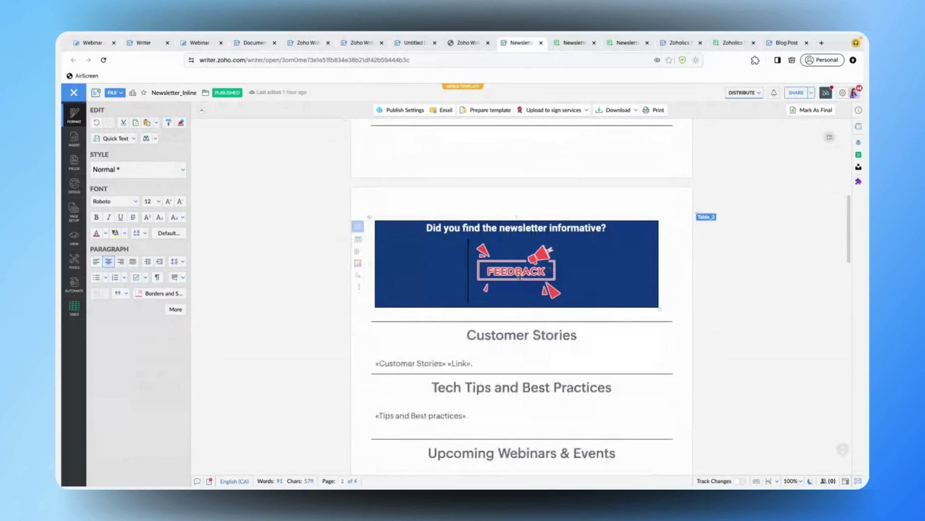
- Show Image Field Options for the Zoholics banner field at the end (673 × 193 px, fill frame)
scroll(521, 280, "down", 5)
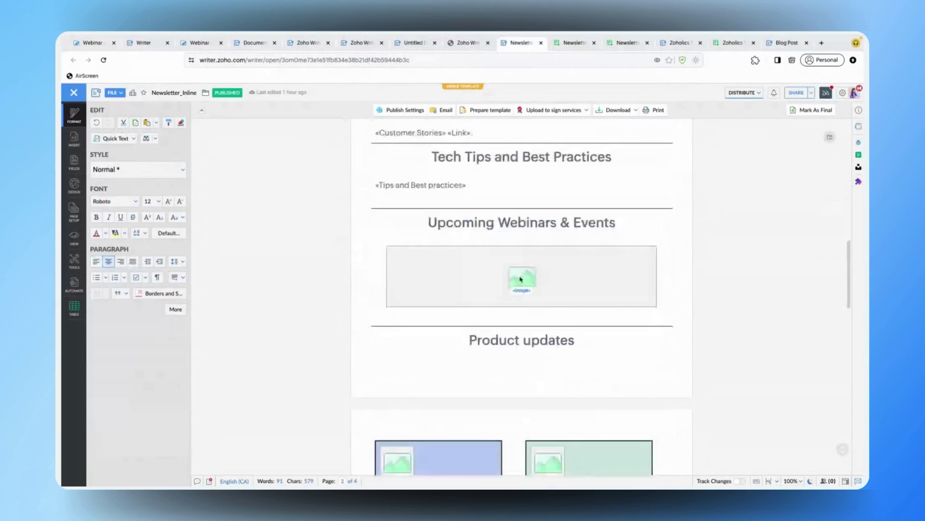
scroll(522, 279, "down", 2)
scroll(521, 279, "down", 3)
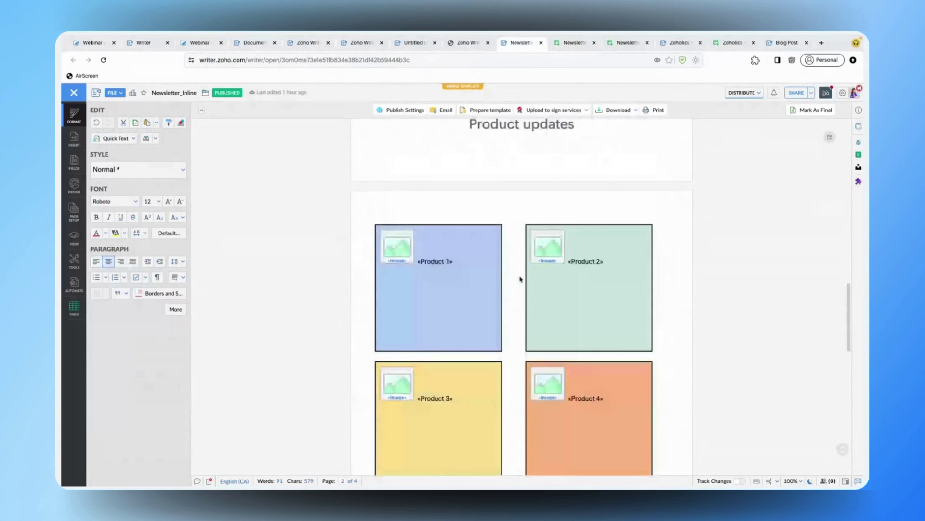
scroll(521, 279, "down", 6)
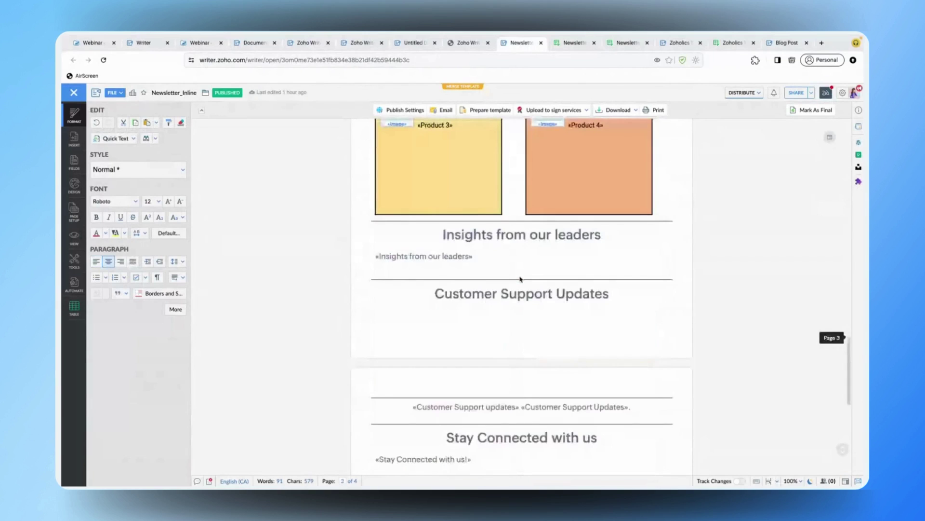
scroll(520, 279, "down", 3)
scroll(520, 279, "down", 2)
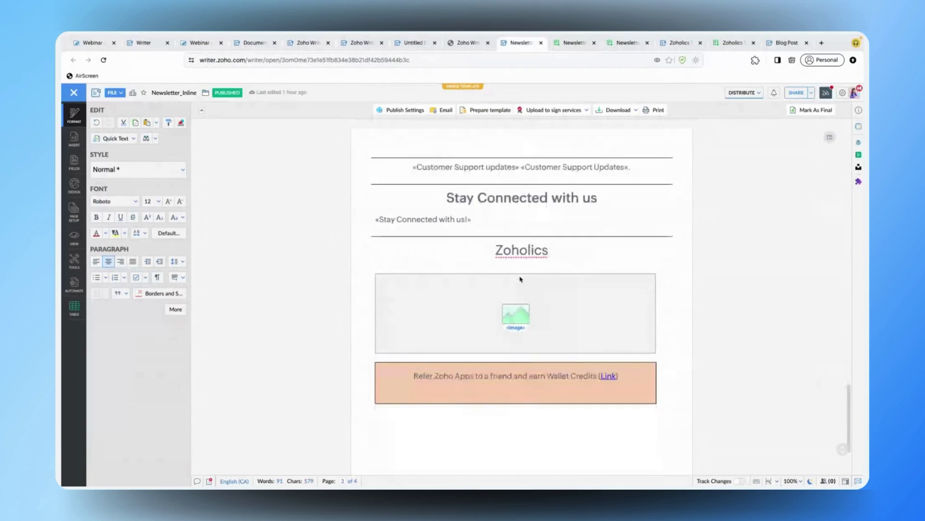
left_click(544, 306)
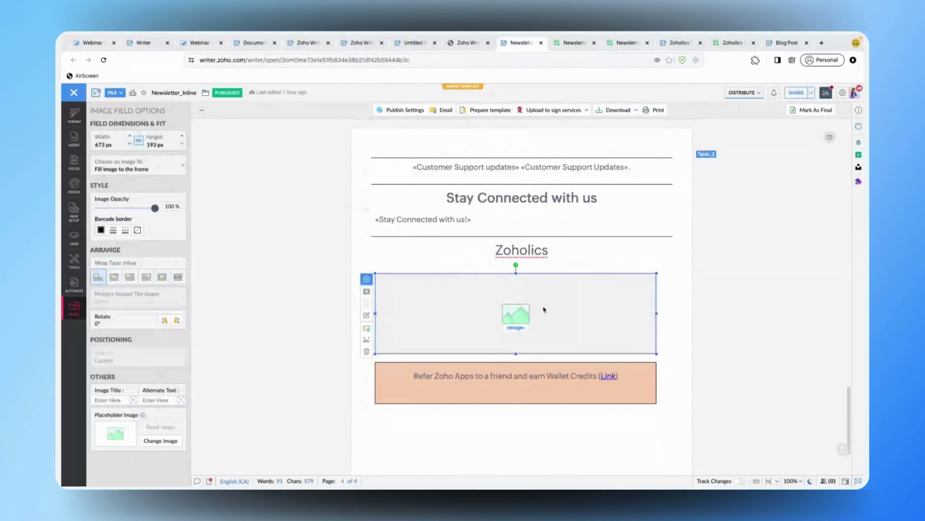
- Edit the Product 1 image download link in Newsletter sheet cell T2, then return to Writer
left_click(570, 43)
mouse_move(564, 180)
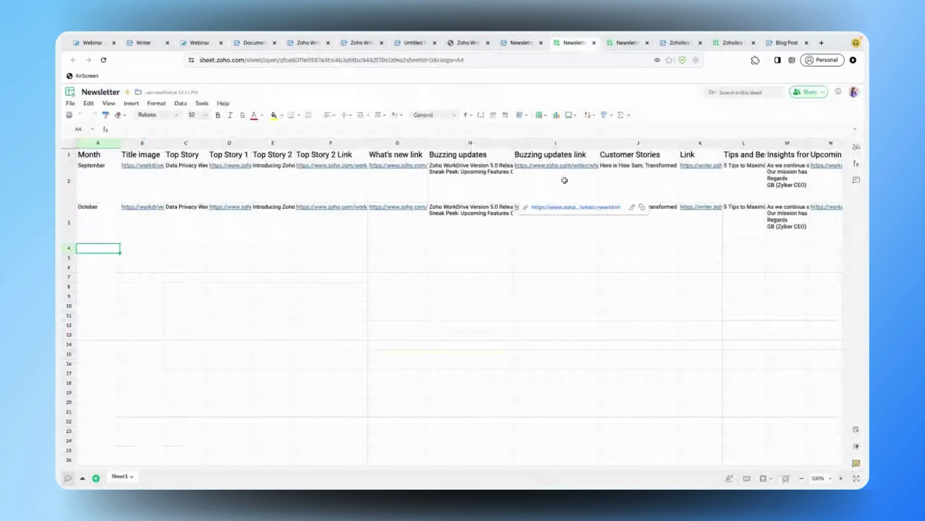
mouse_move(710, 197)
scroll(710, 196, "right", 5)
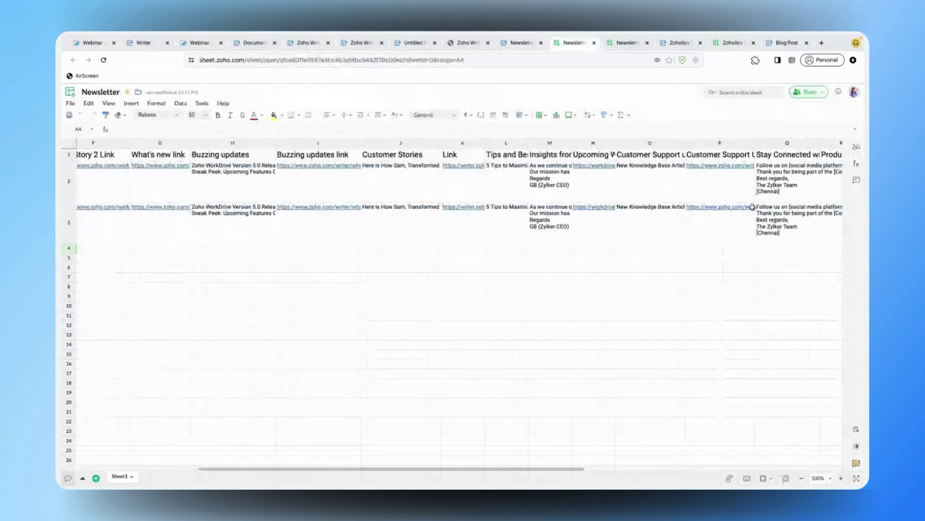
scroll(752, 208, "right", 5)
double_click(606, 188)
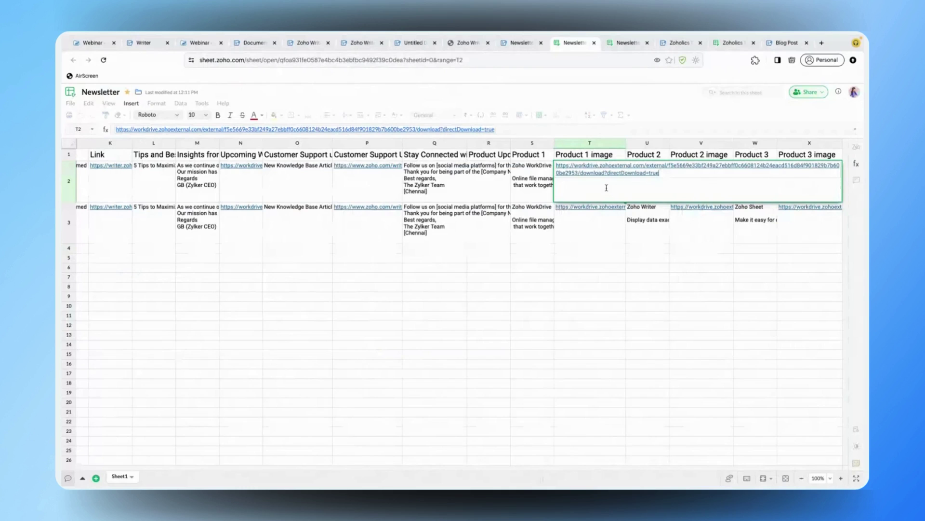
key("Return")
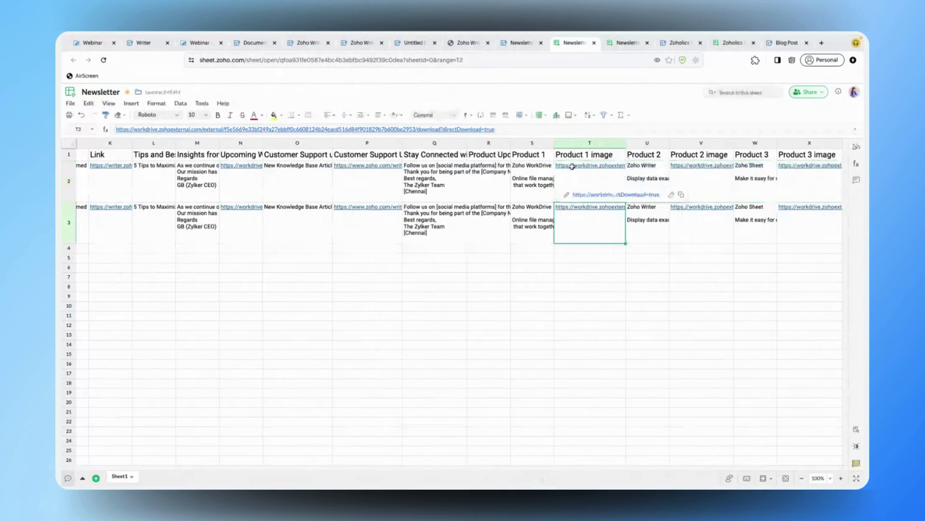
key("ctrl+shift+Tab")
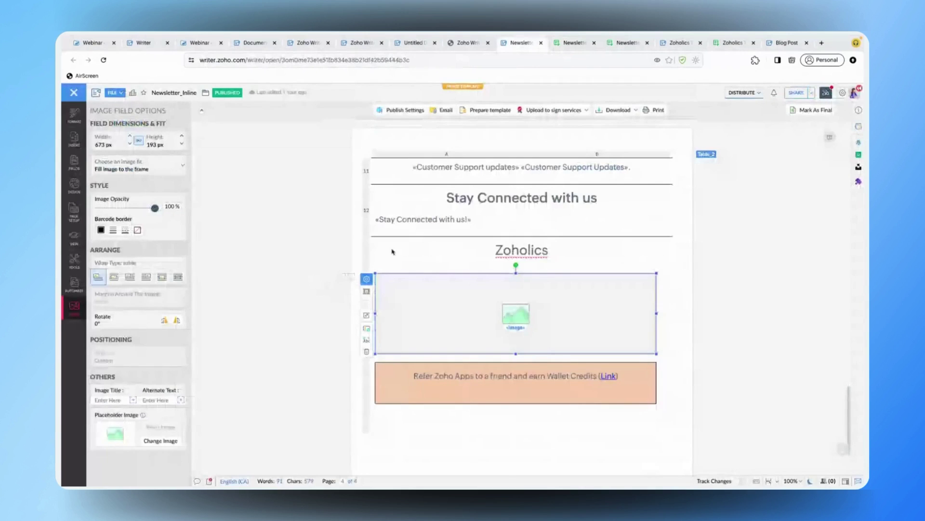
- Open the email settings for merged documents under Automate's Merge & send via email
scroll(392, 251, "up", 20)
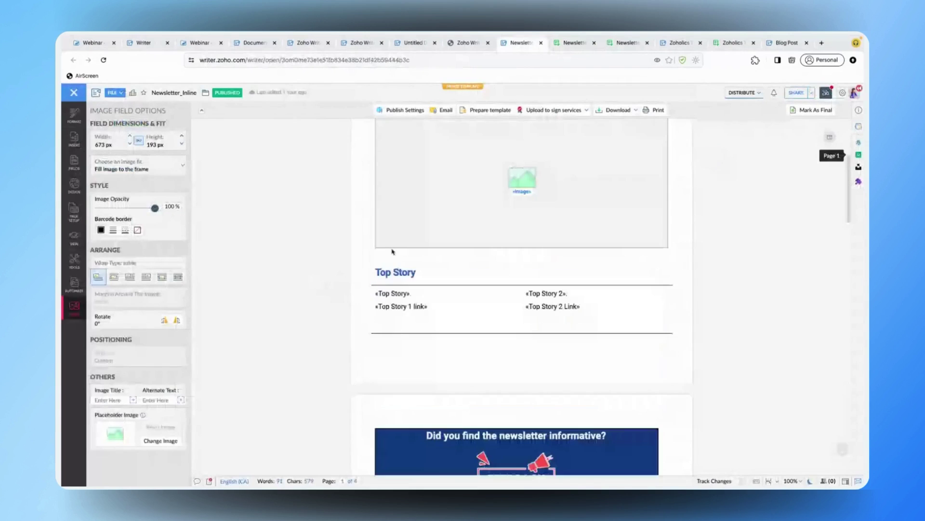
scroll(392, 251, "up", 4)
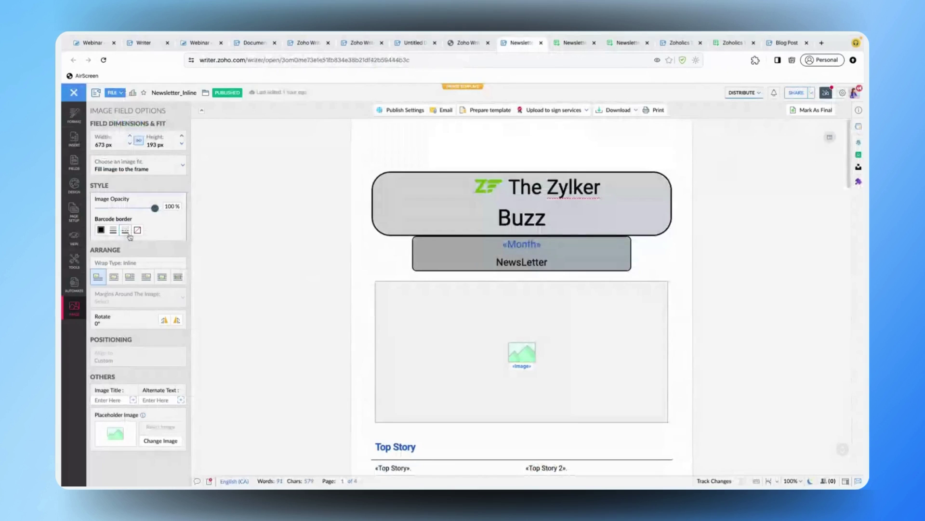
left_click(75, 284)
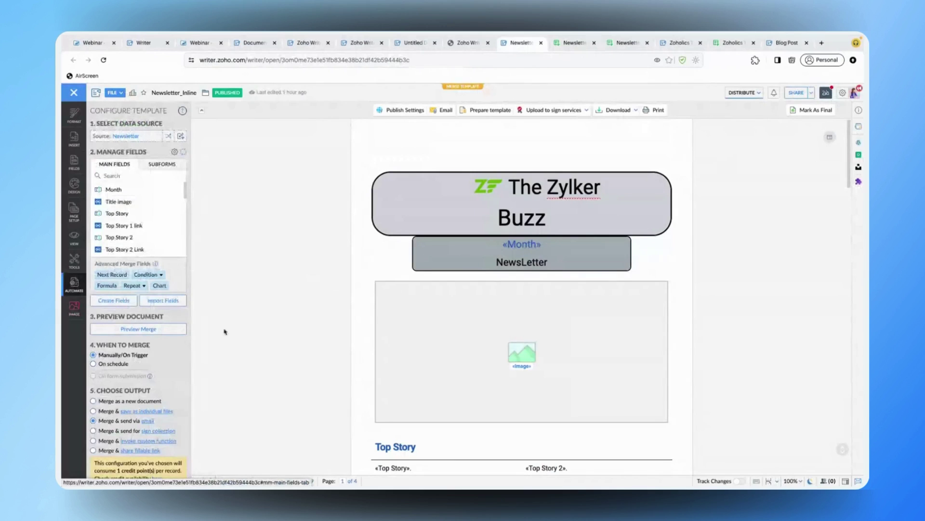
scroll(155, 353, "down", 3)
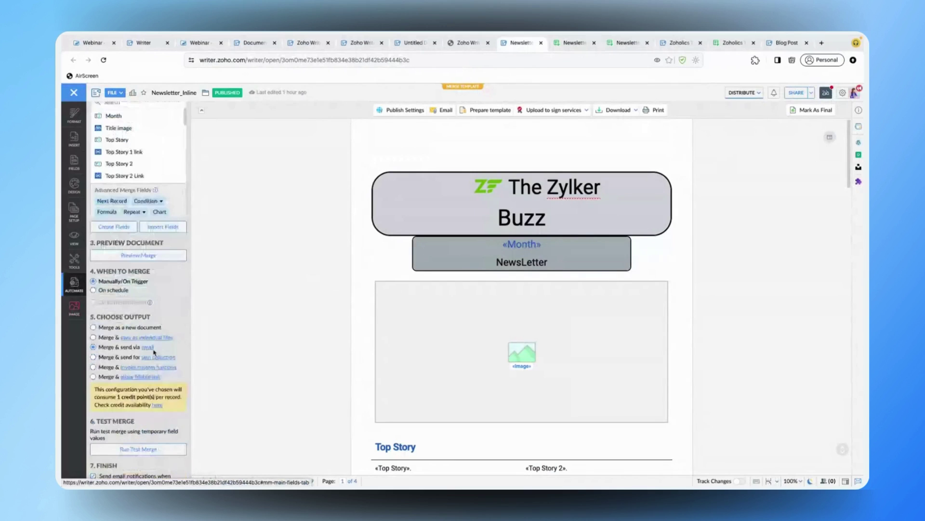
left_click(147, 348)
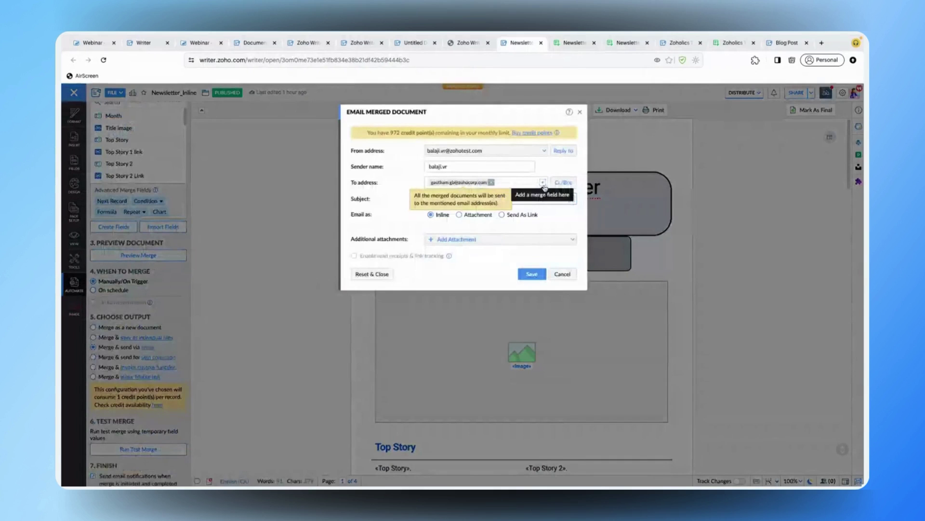
- Switch to the Newsletter data sheet and check its Zoholics link columns
left_click(566, 46)
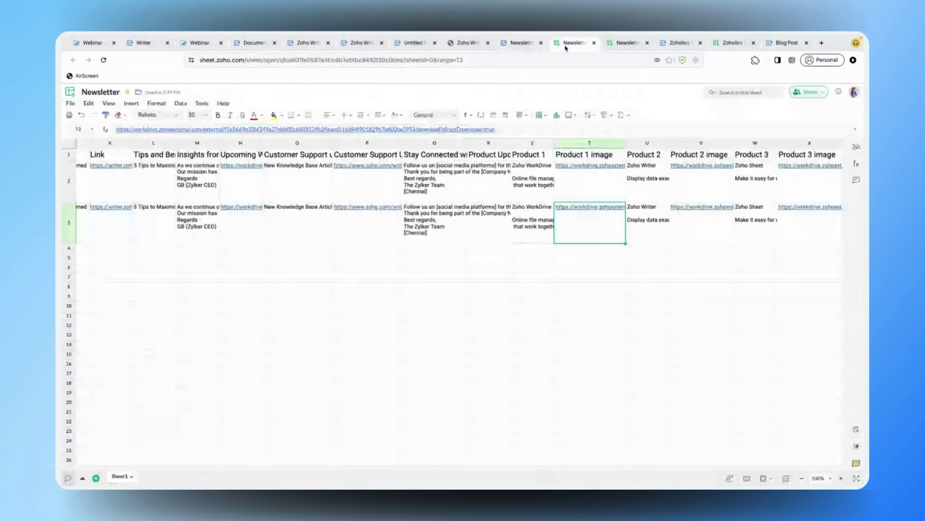
scroll(708, 214, "right", 5)
scroll(708, 215, "left", 2)
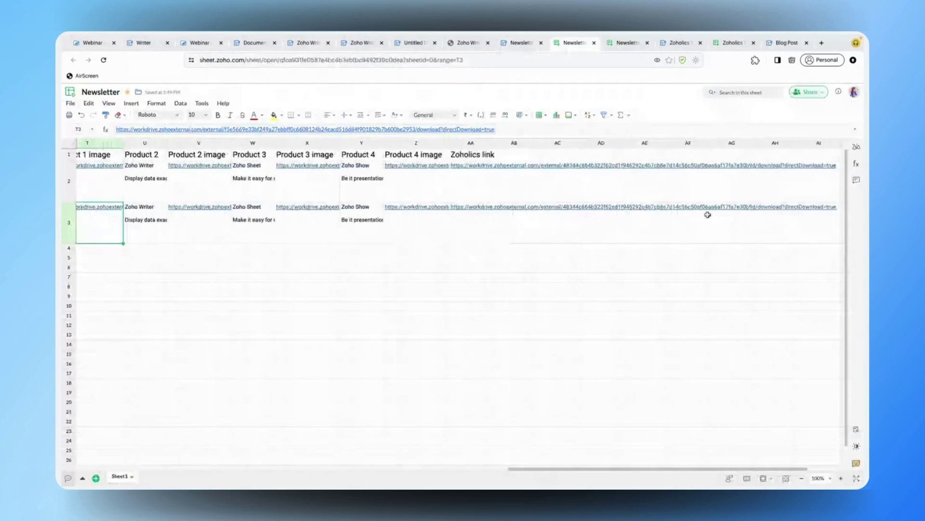
- Select cell AB1 after the Zoholics link column, then return to the Newsletter_Inline document
left_click(520, 156)
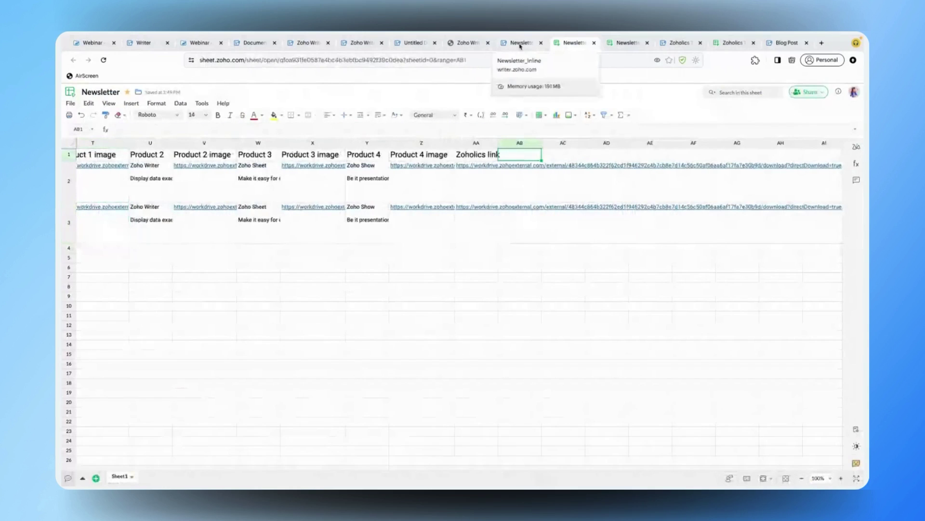
left_click(520, 43)
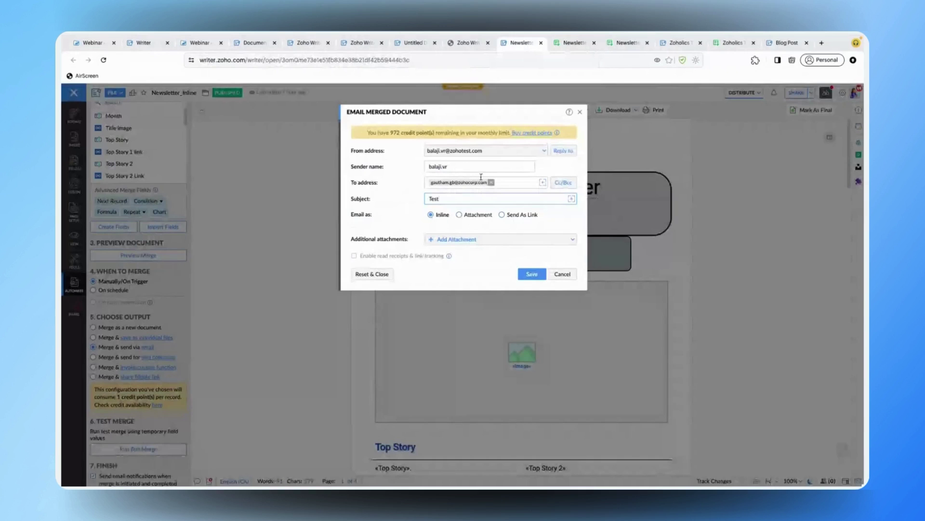
- Save the inline email settings with subject 'Test' and run Merge and Send to both recipients
left_click(534, 275)
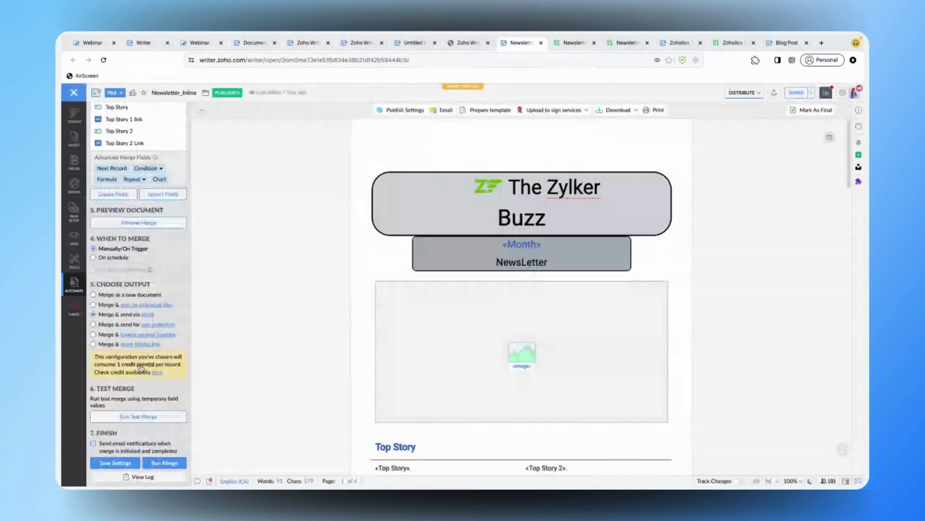
left_click(163, 464)
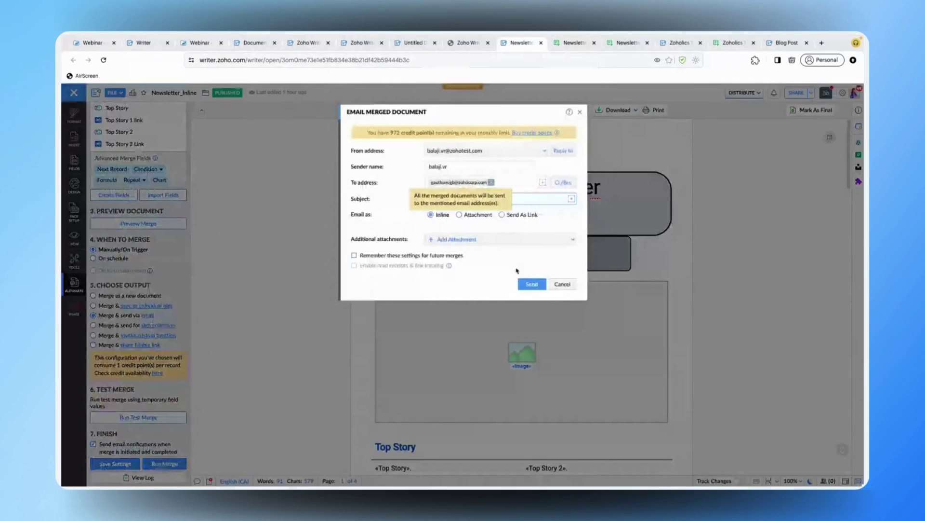
left_click(532, 284)
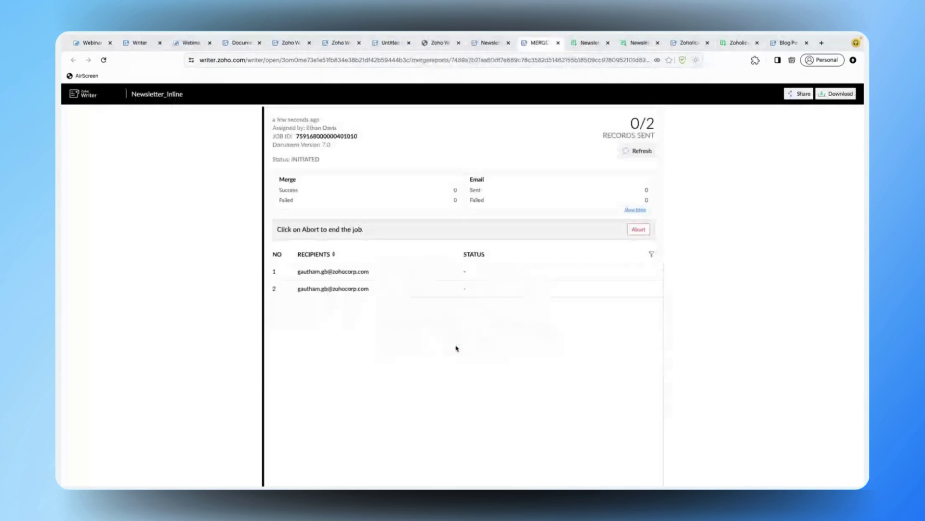
- Refresh the merge report to show the first newsletter email sent
left_click(635, 150)
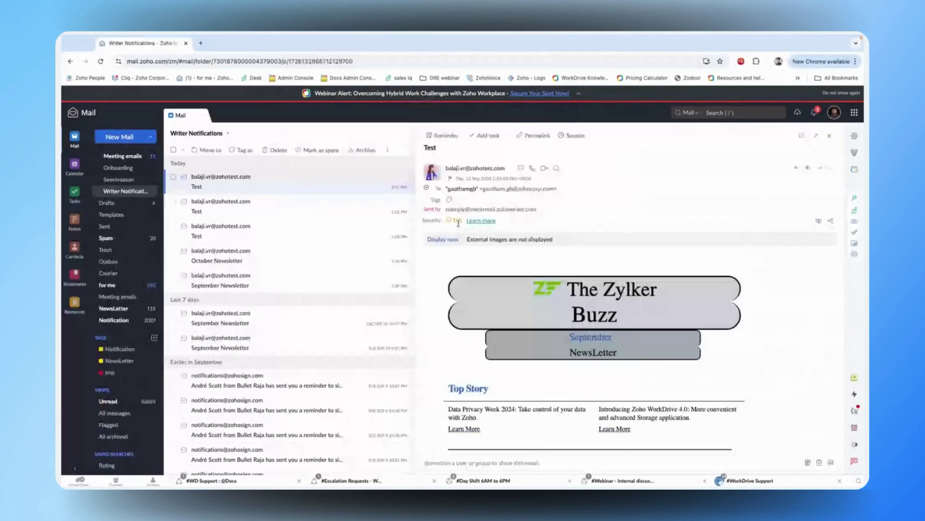
- Load the Test email's external images, read the newsletter, and open the Upcoming Webinars banner link
left_click(443, 240)
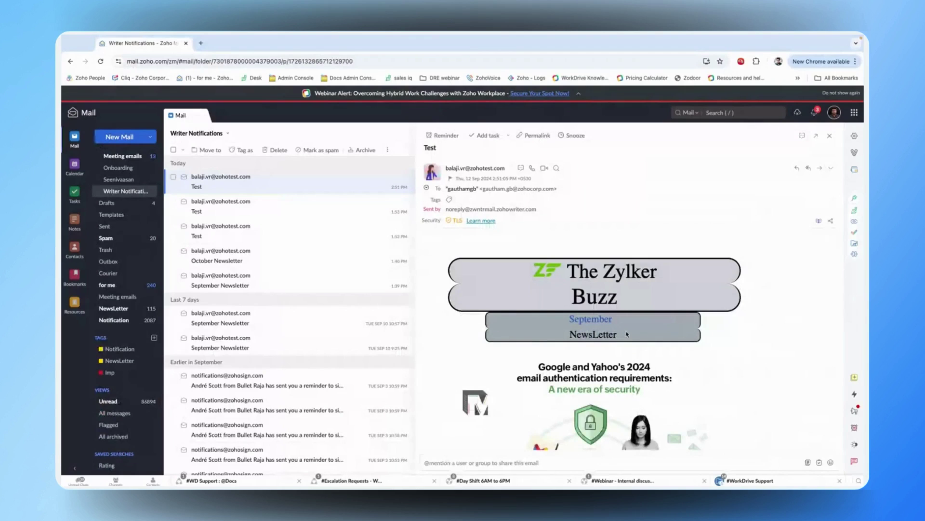
scroll(630, 372, "down", 5)
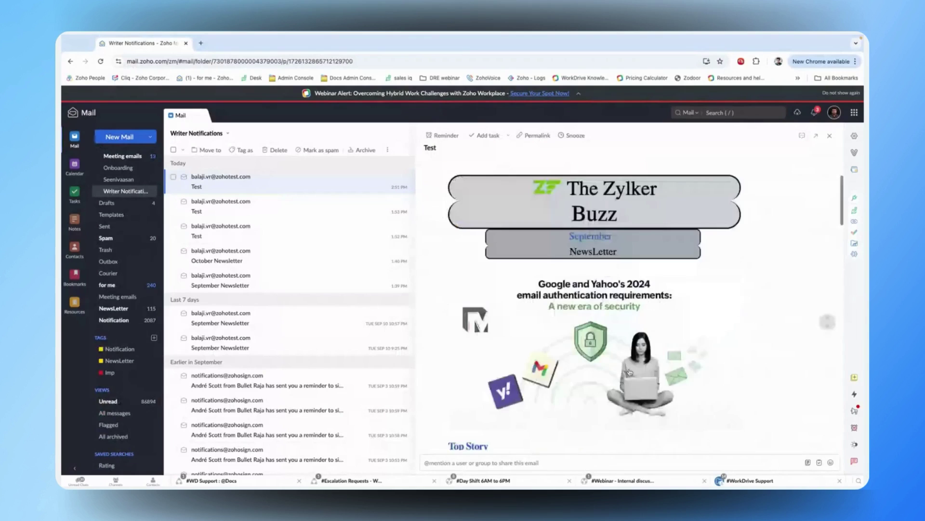
scroll(630, 371, "down", 2)
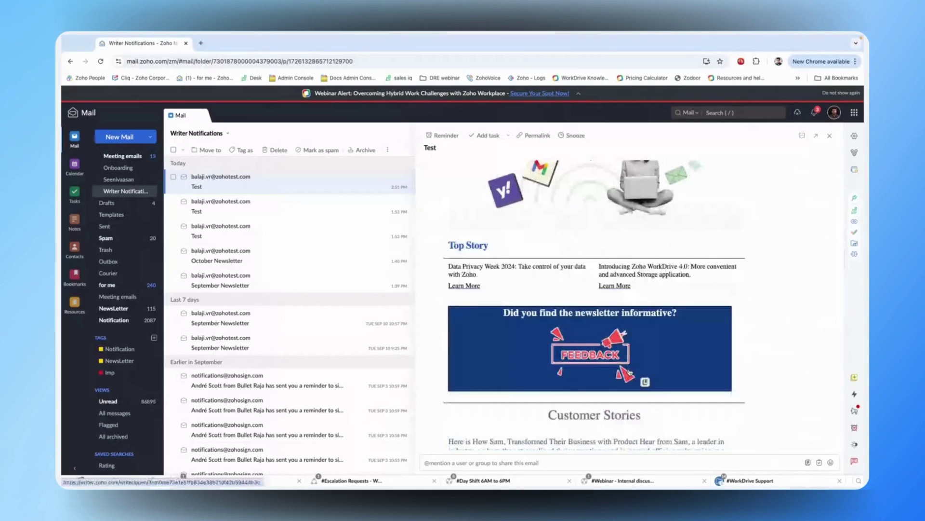
scroll(630, 372, "down", 2)
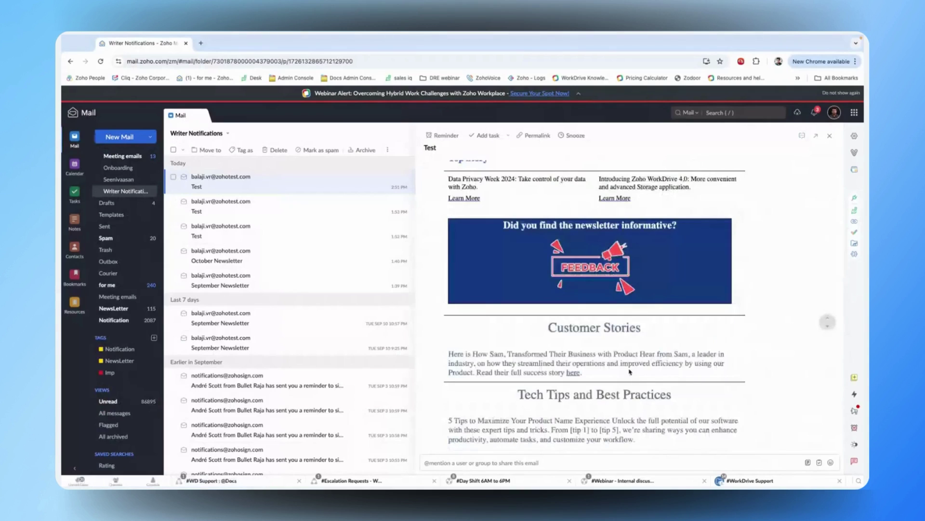
scroll(630, 372, "down", 4)
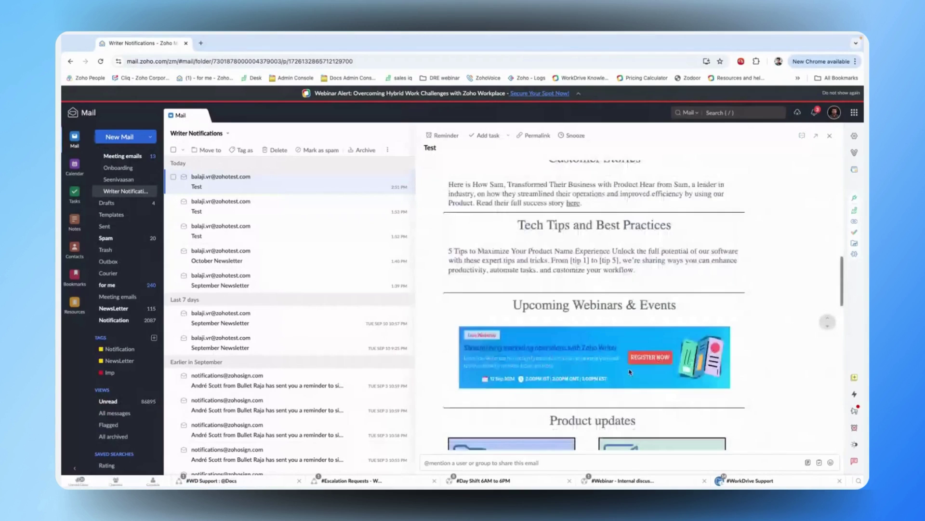
scroll(630, 371, "down", 1)
scroll(629, 371, "down", 3)
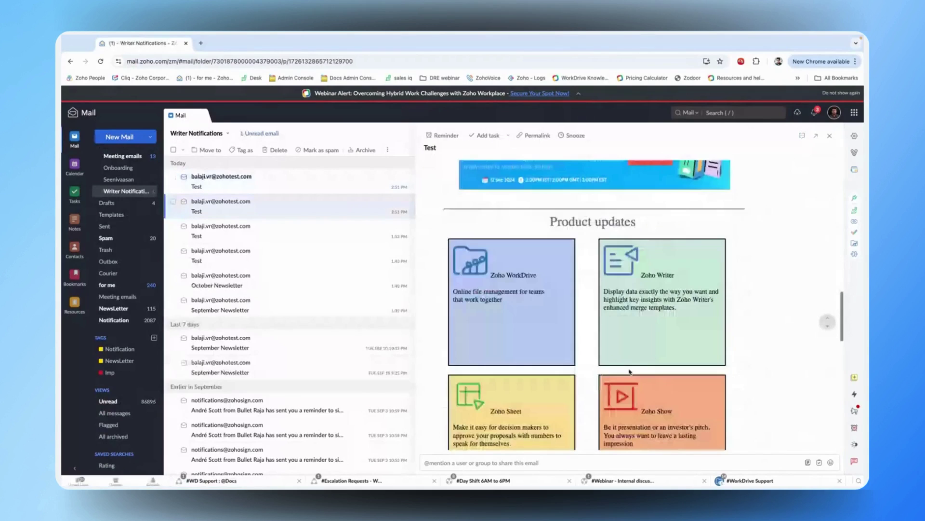
scroll(630, 372, "down", 4)
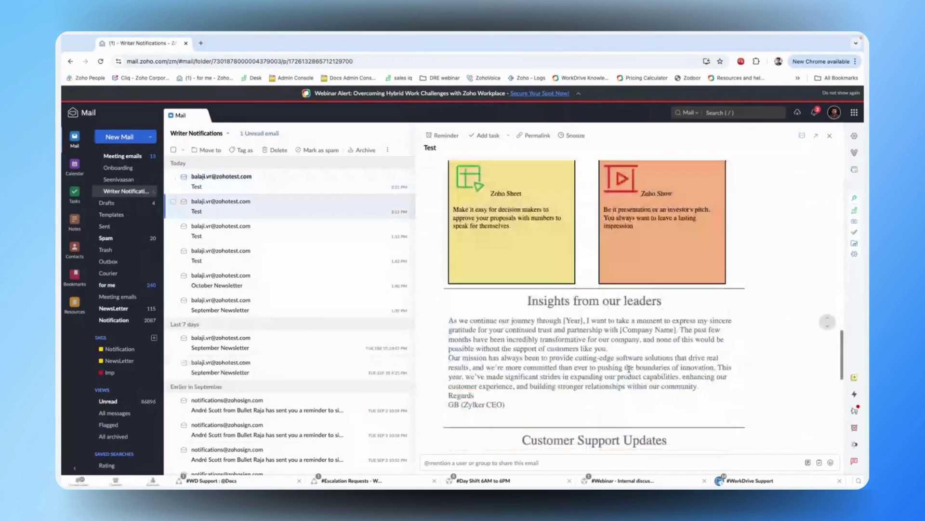
scroll(630, 370, "up", 4)
scroll(630, 372, "up", 2)
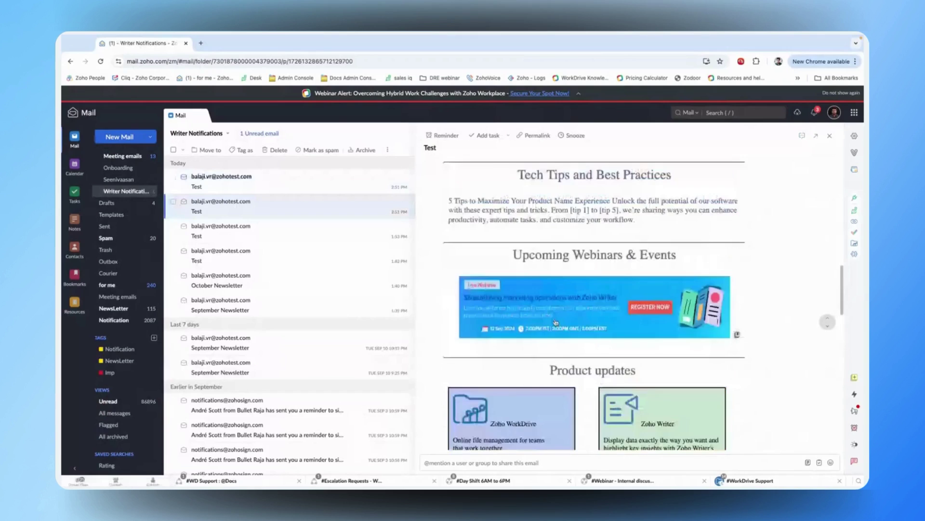
left_click(556, 323)
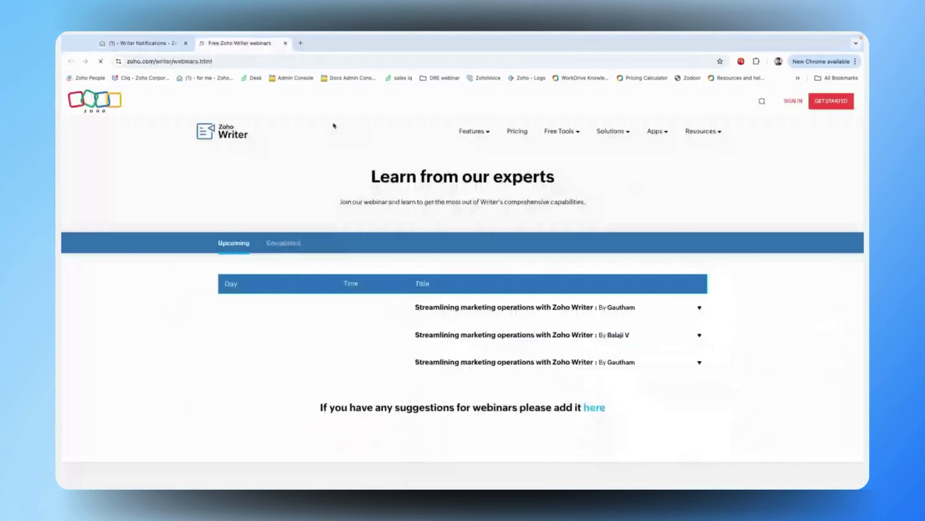
- Close the webinars tab, scroll back up through the email, then move to the 05.b NEWSLETTER slideshow
key("ctrl+w")
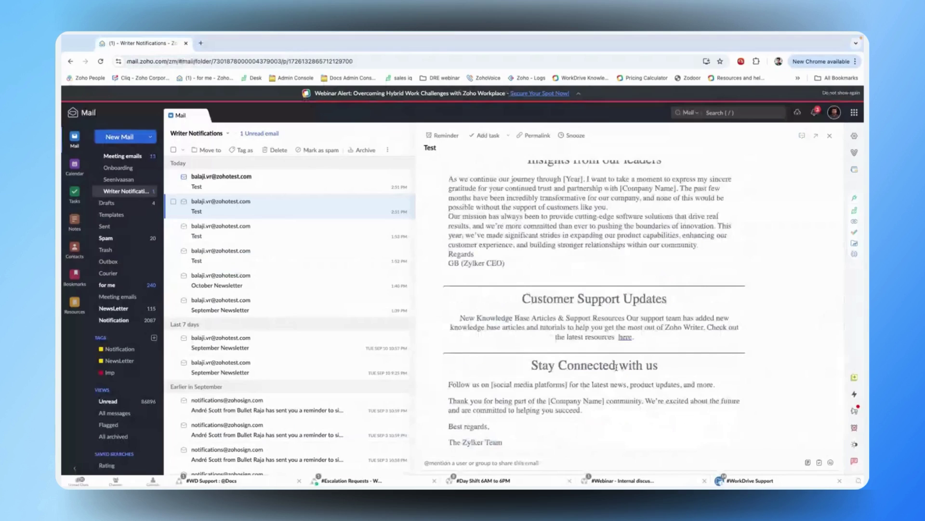
scroll(617, 367, "up", 1)
scroll(616, 367, "up", 5)
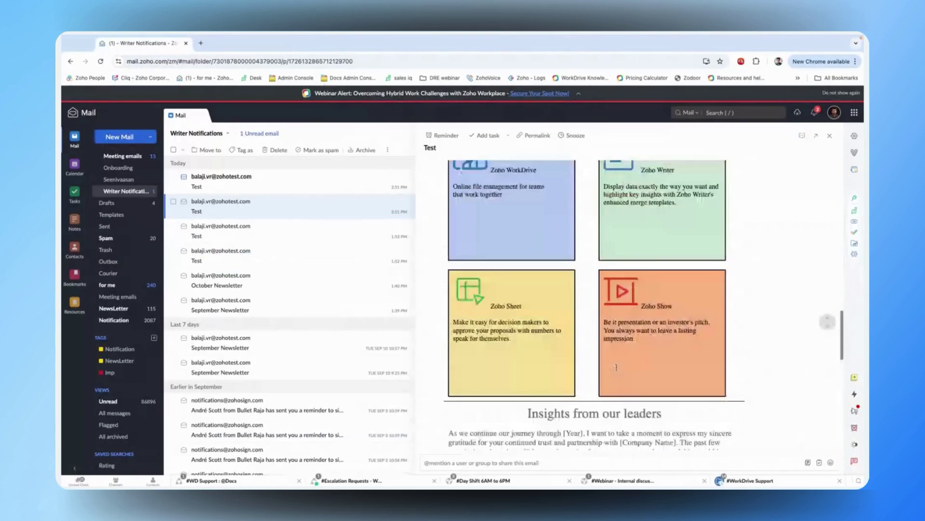
scroll(617, 369, "up", 1)
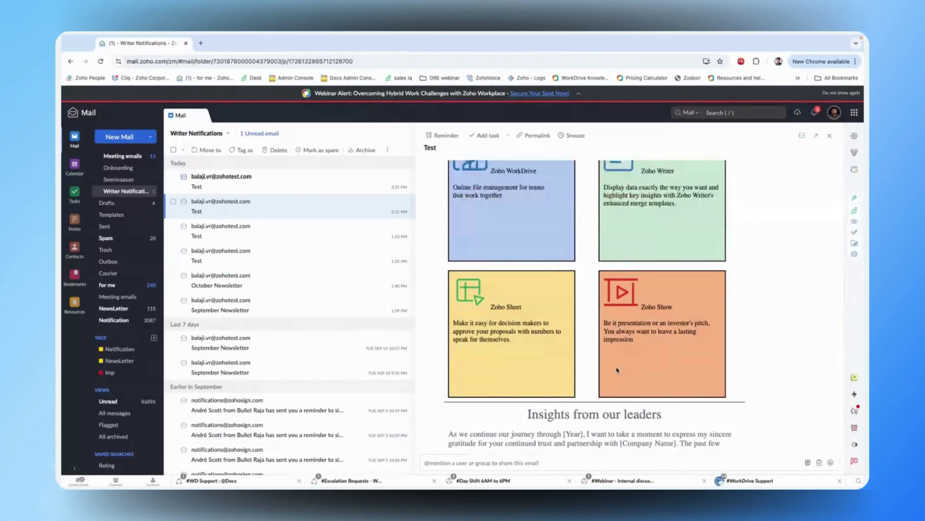
scroll(617, 370, "up", 1)
scroll(617, 370, "up", 2)
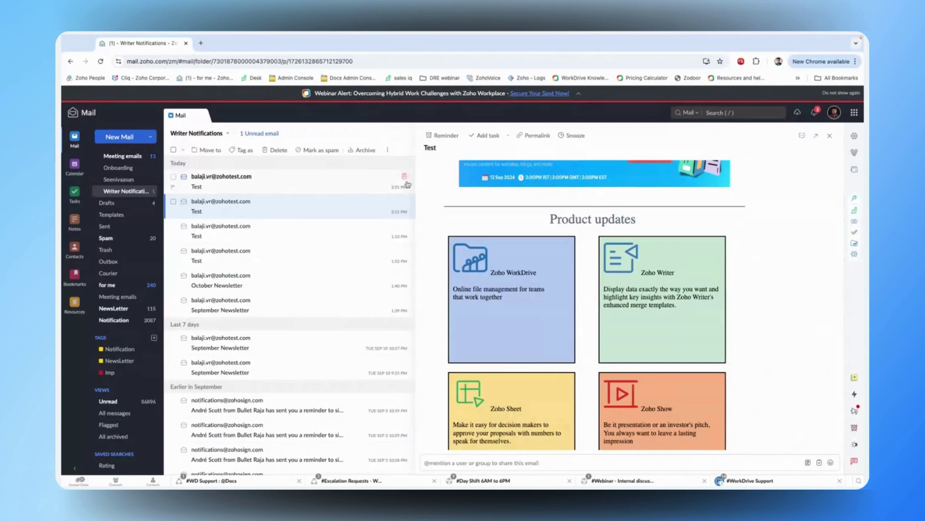
key("ctrl+Right")
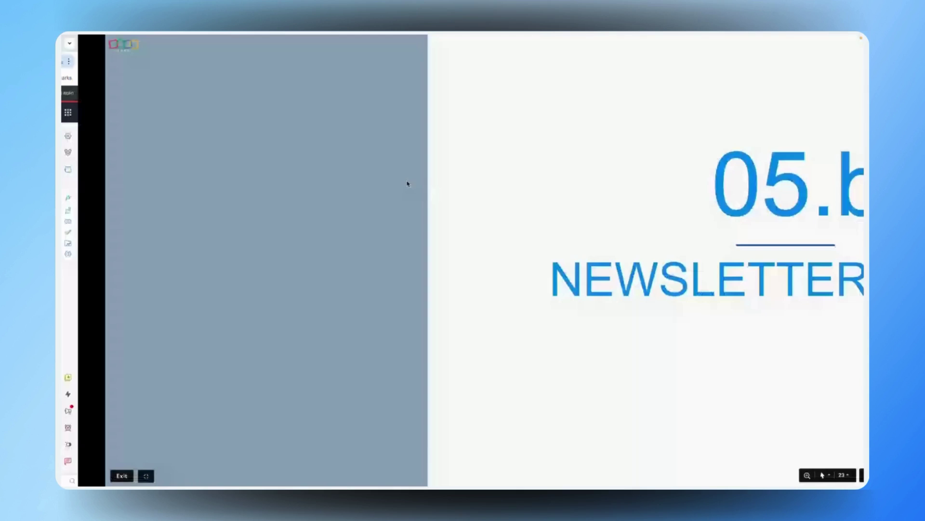
- Switch from the Zoho Show slideshow back to the Newsletter_Inline template in Writer
key("ctrl+Left")
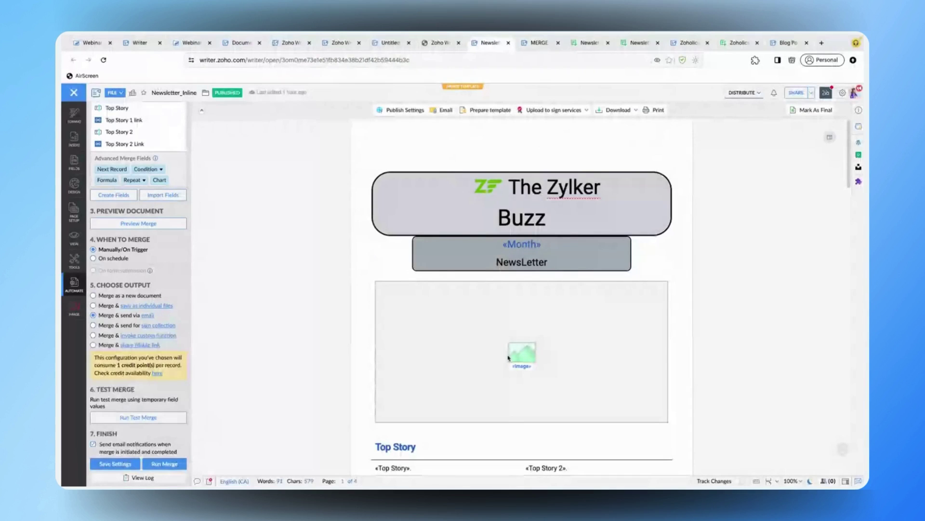
- Skim the merge template, then advance the slideshow to slide 24, '05.c MARKETING FORMS'
scroll(509, 358, "down", 2)
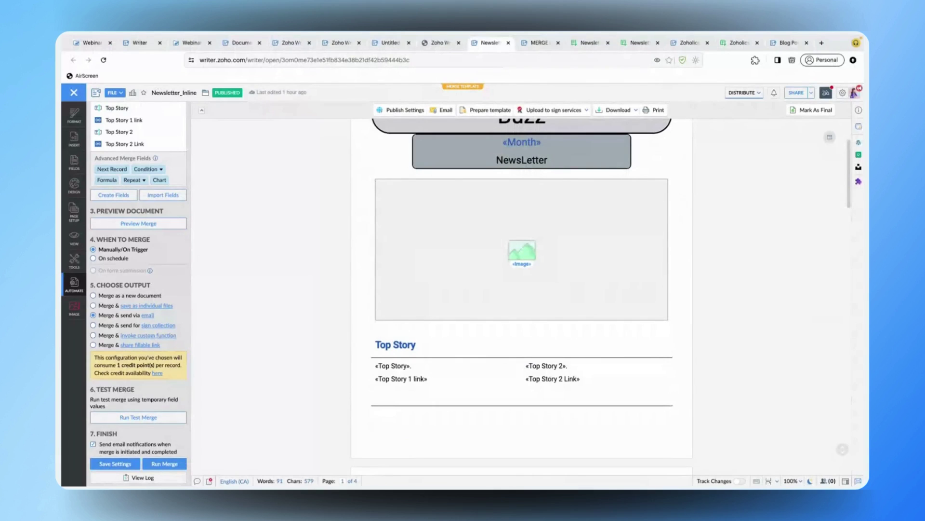
key("super+Tab")
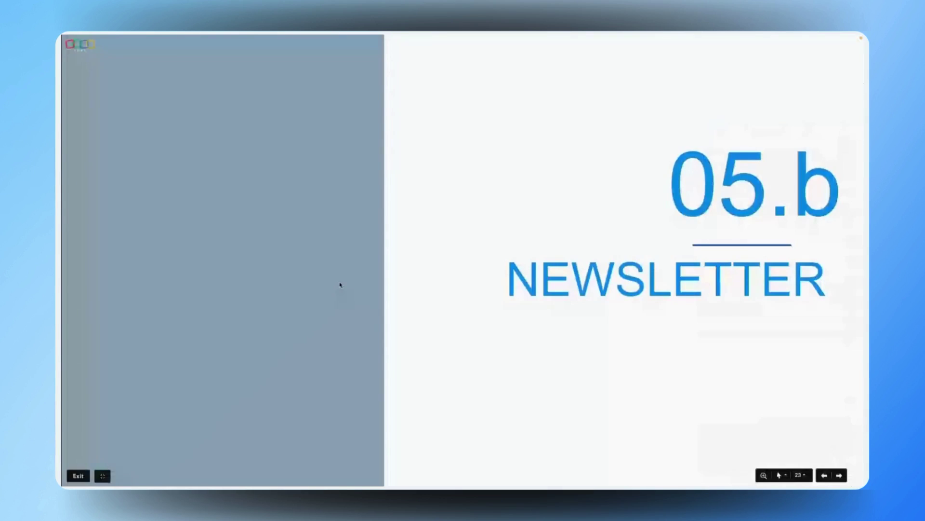
key("Right")
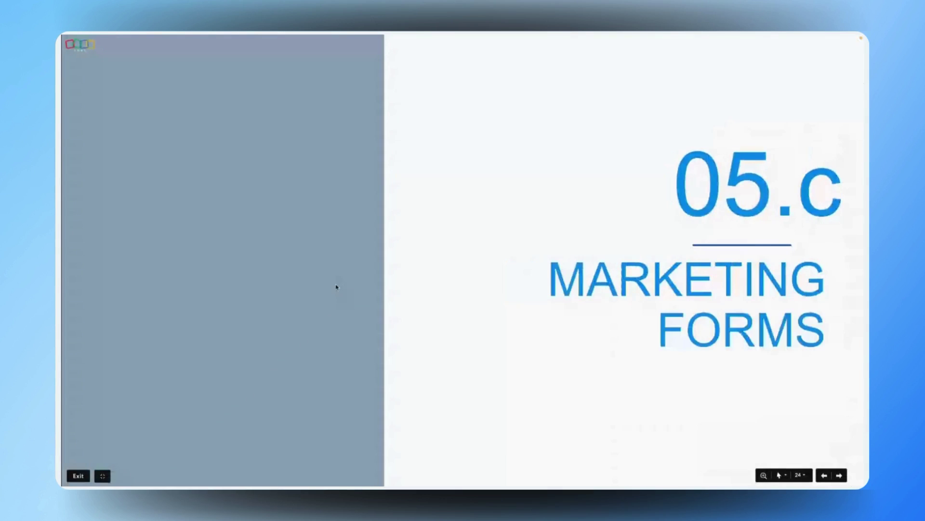
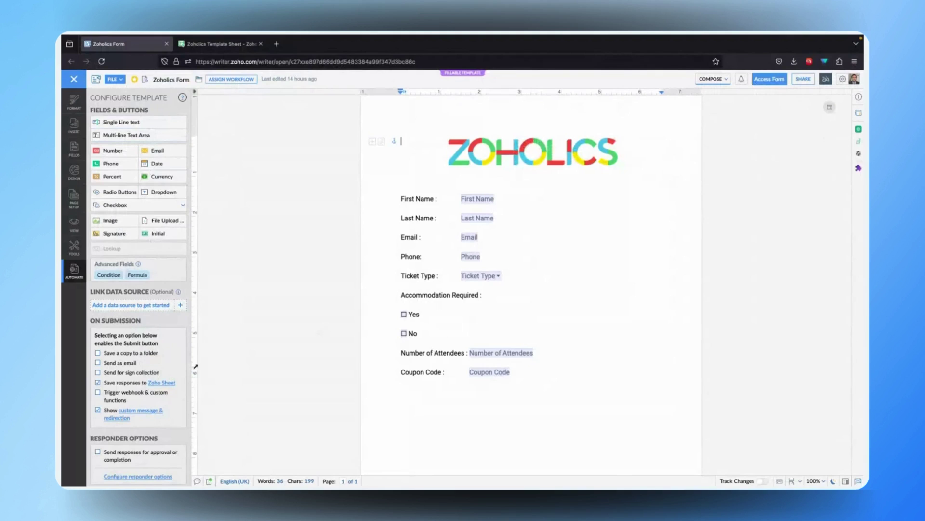
- Confirm Zoholics Template Sheet is the workbook receiving form responses, then close its details unchanged
scroll(163, 348, "down", 1)
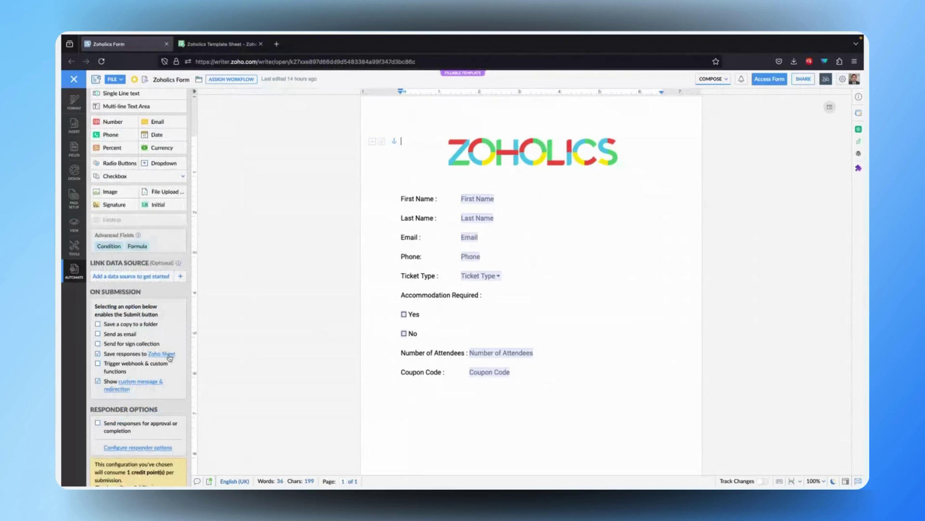
left_click(170, 355)
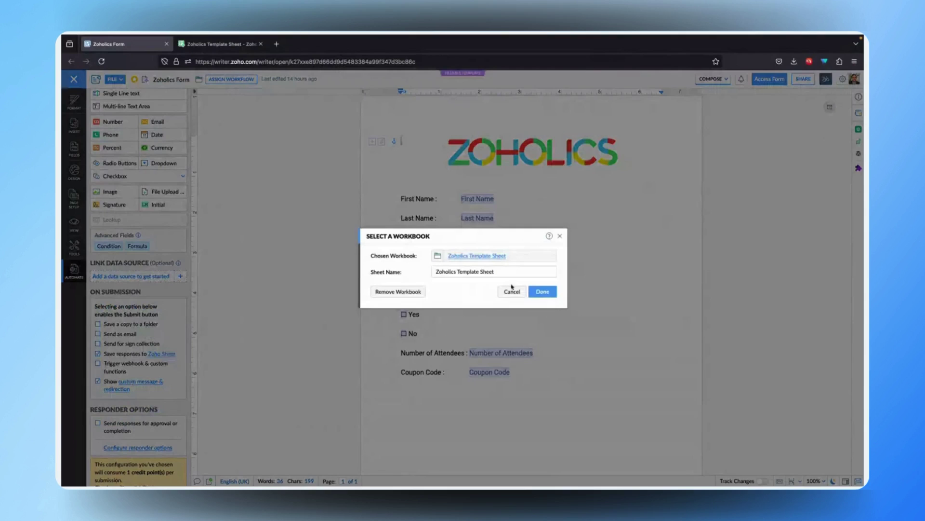
left_click(492, 258)
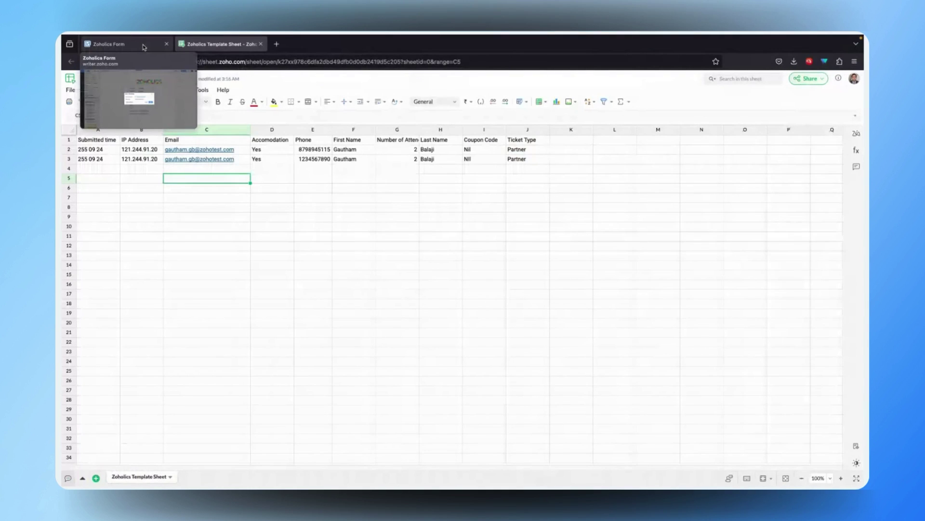
left_click(143, 46)
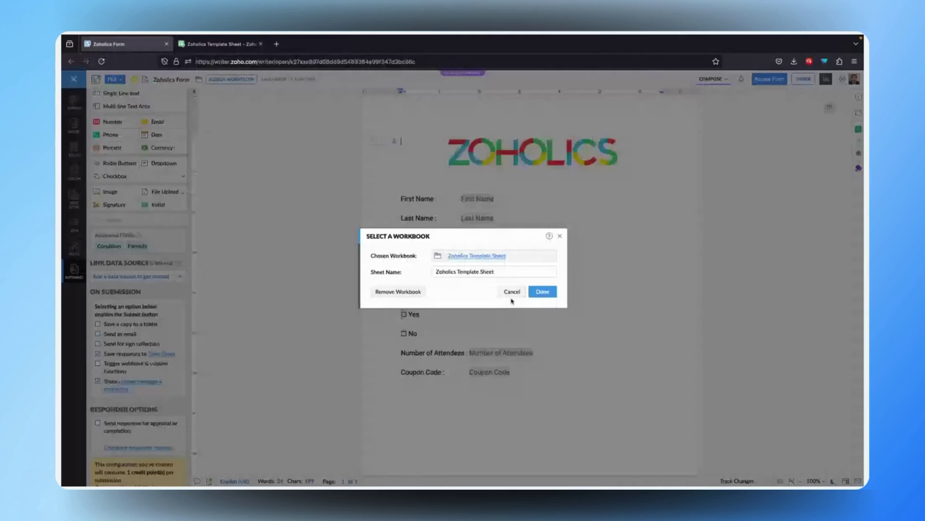
left_click(773, 83)
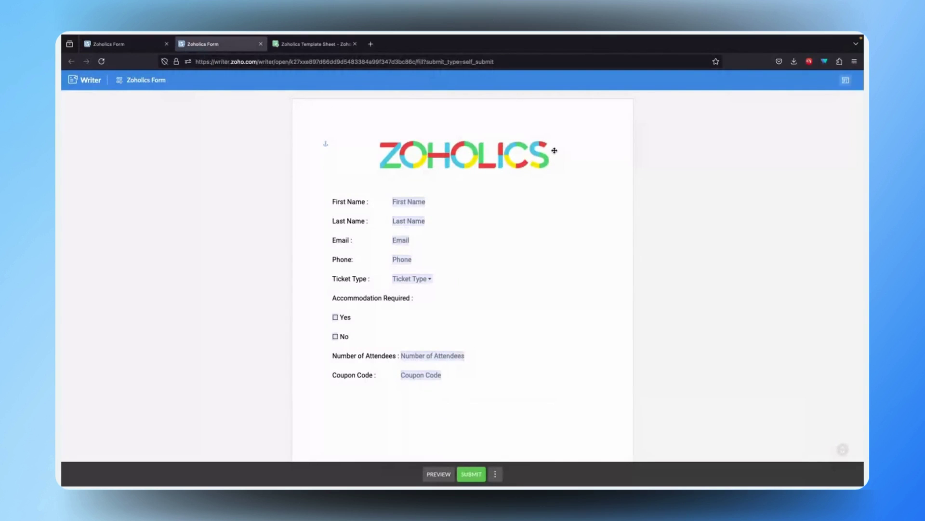
- Enter the attendee's first name, e-mail address and phone number in the form
left_click(408, 201)
type("Gautham")
key("Tab")
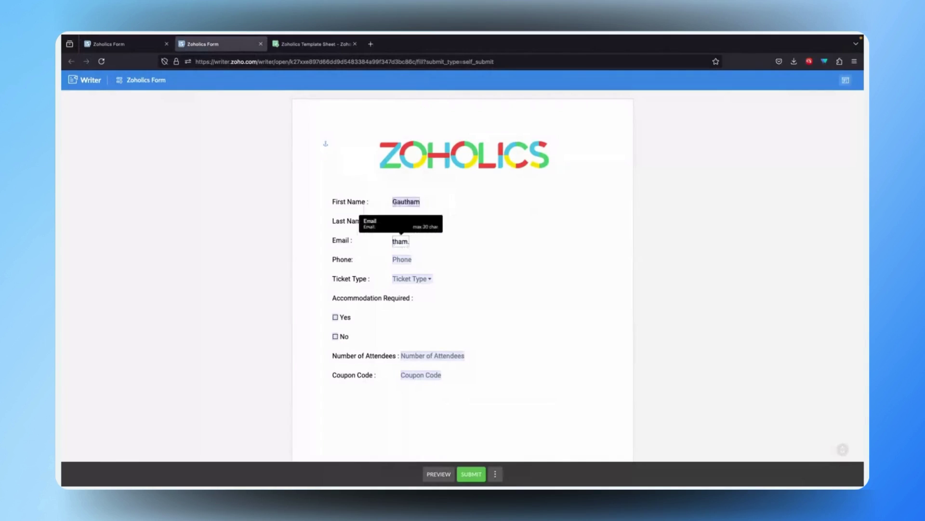
key("Tab")
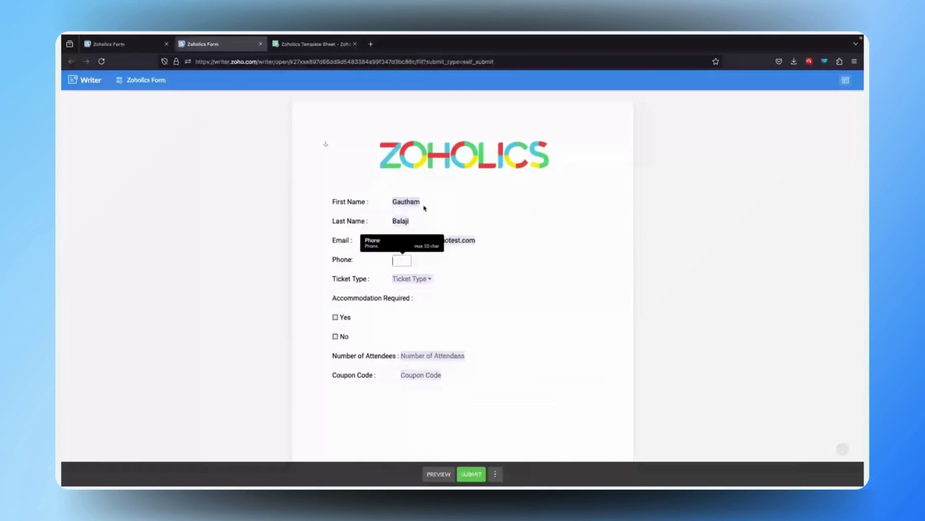
key("Tab")
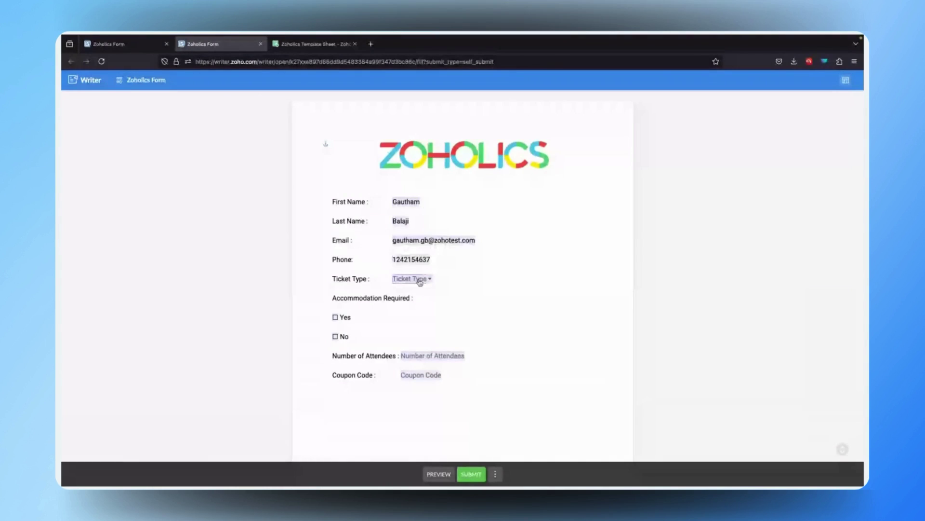
- Choose Customer ticket type, tick accommodation Yes, enter 2 attendees and coupon code Nil
left_click(420, 282)
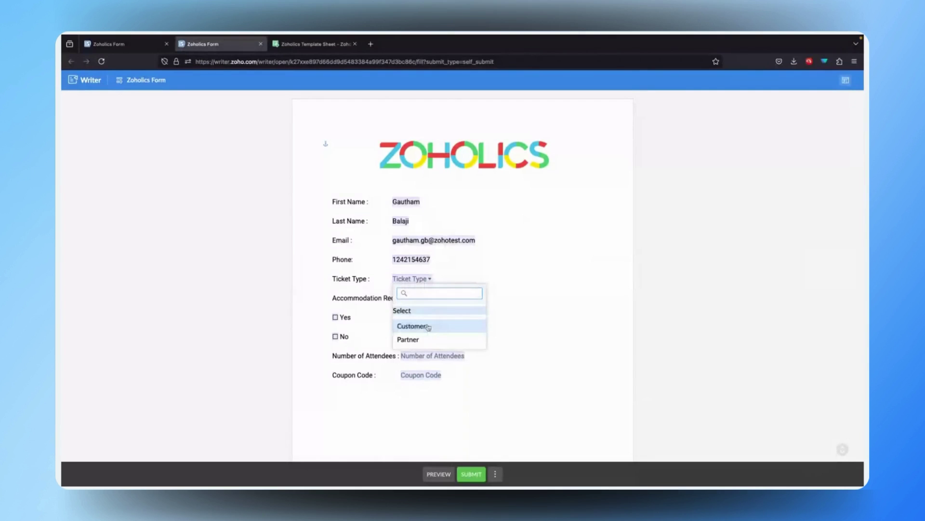
left_click(428, 327)
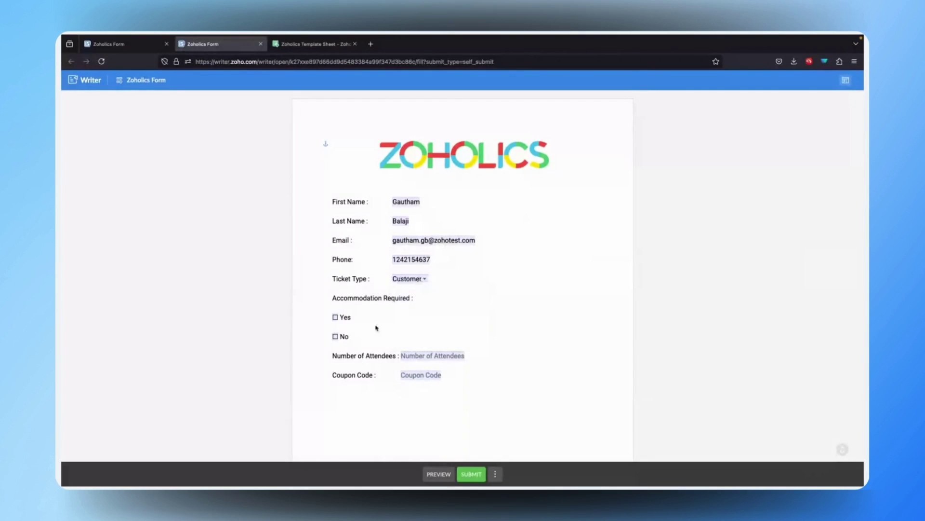
left_click(335, 317)
left_click(459, 359)
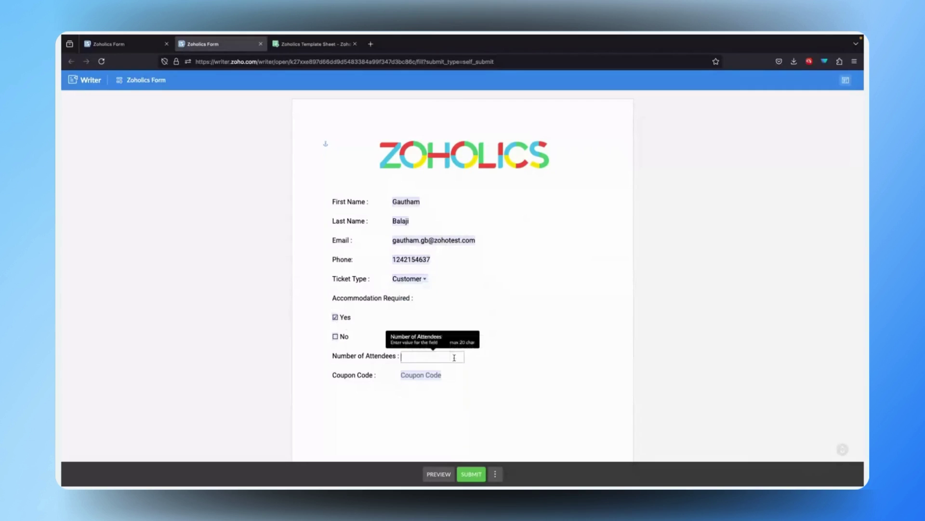
left_click(434, 375)
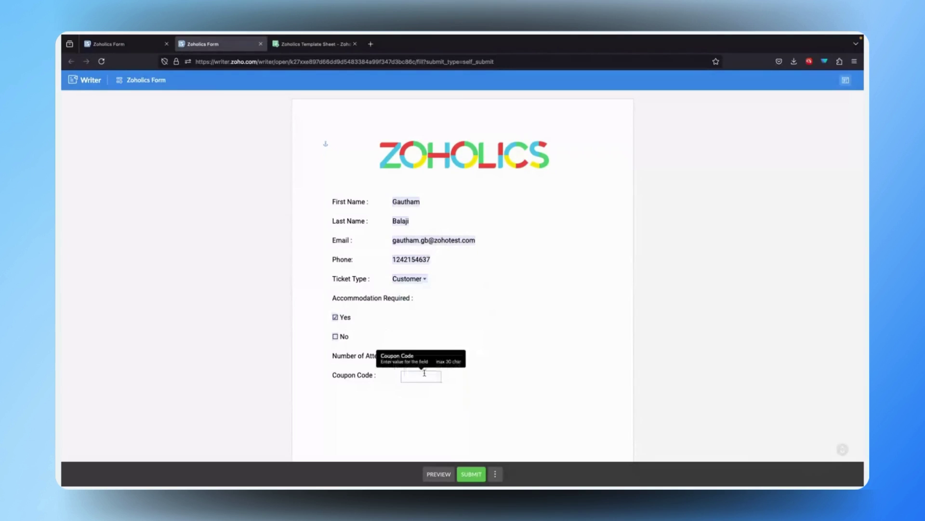
type("Nil")
left_click(528, 411)
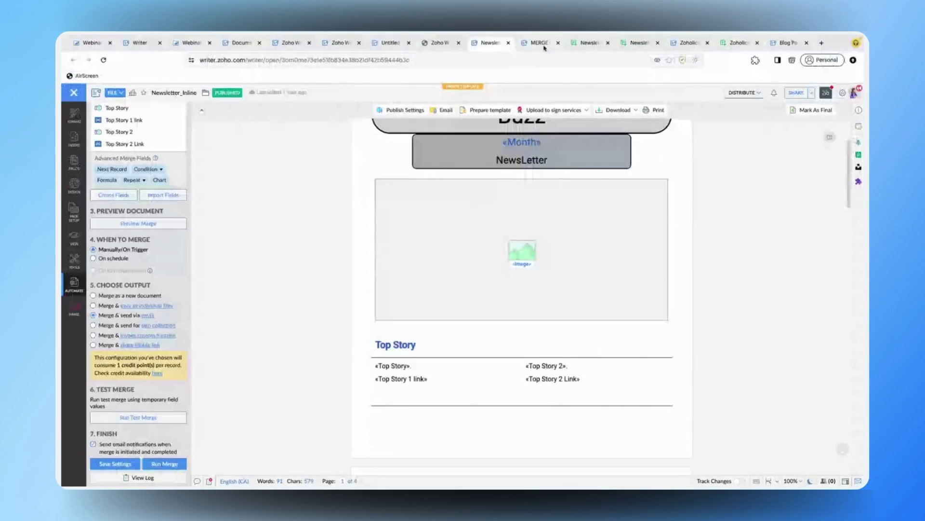
- Check the Newsletter_Inline merge report (Completed, 2/2 sent), then go to the Zoholics ticket template
left_click(540, 43)
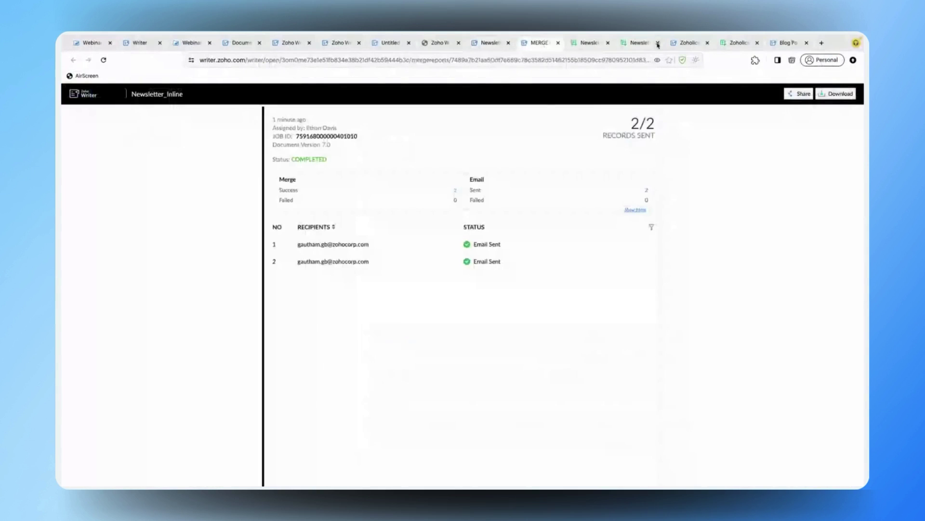
left_click(689, 45)
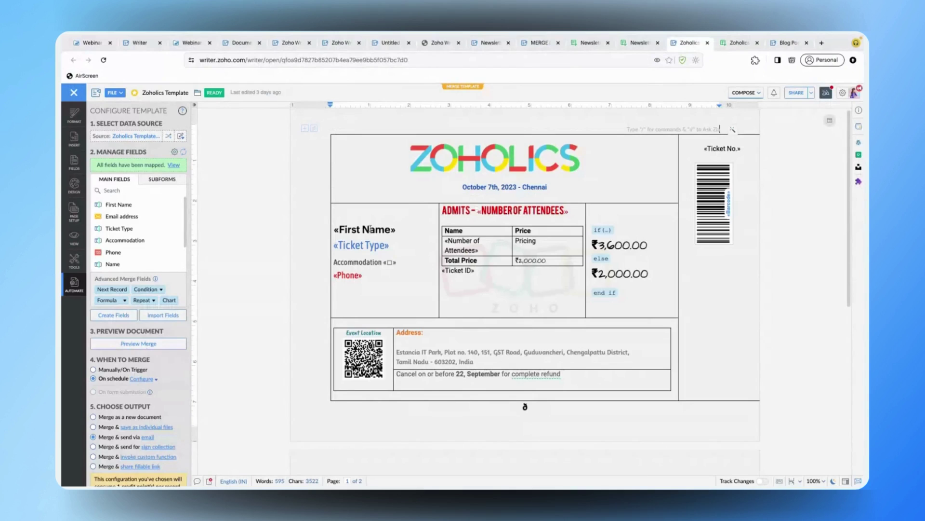
- Inspect the ticket table, if/else price box and total formula, then open Merge & send via email
left_click(369, 229)
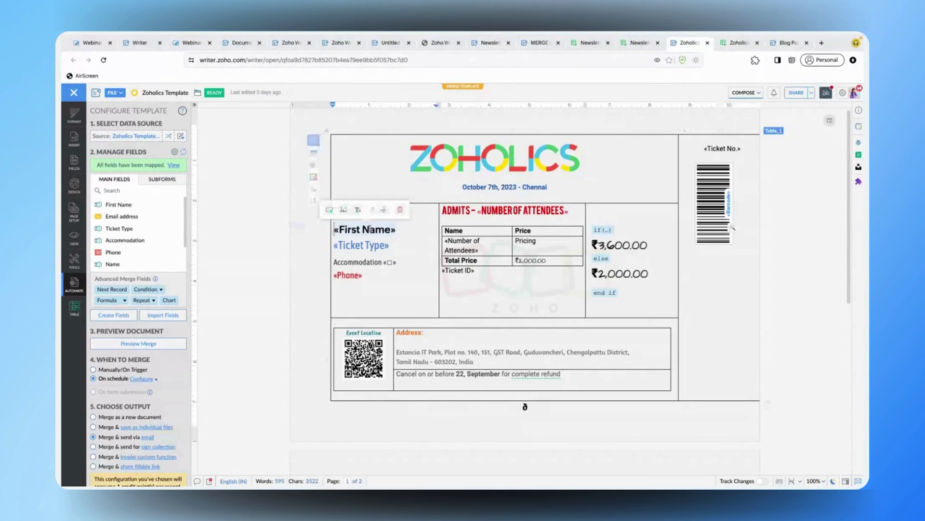
left_click(598, 233)
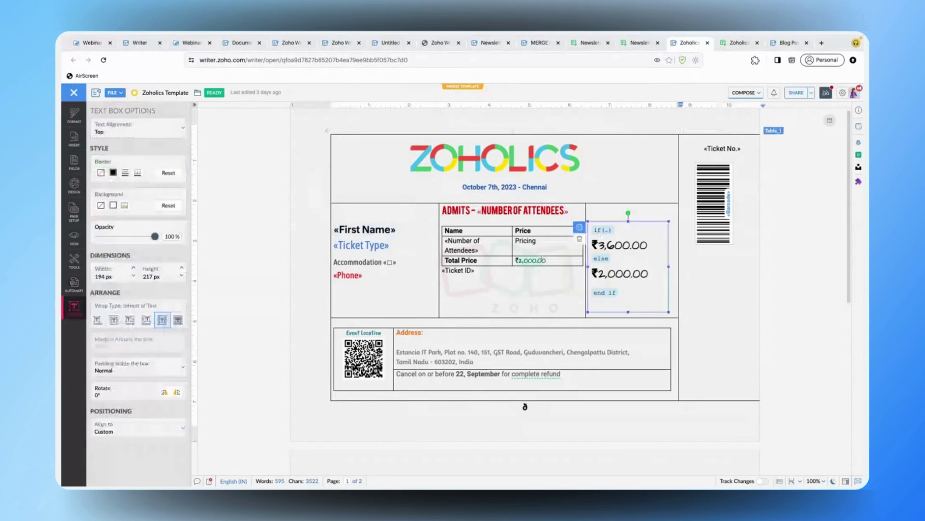
left_click(540, 260)
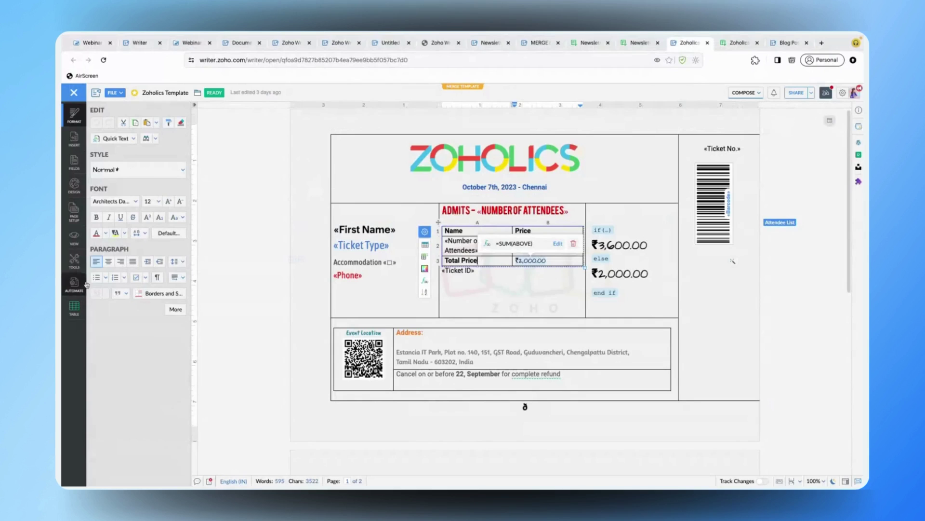
left_click(148, 351)
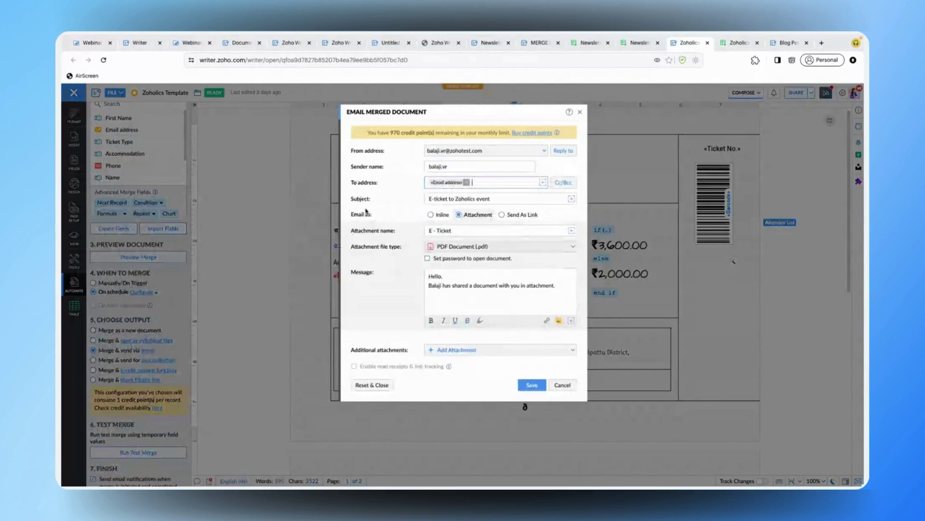
- Replace the To address with the Email address merge field for each PDF ticket
left_click(456, 230)
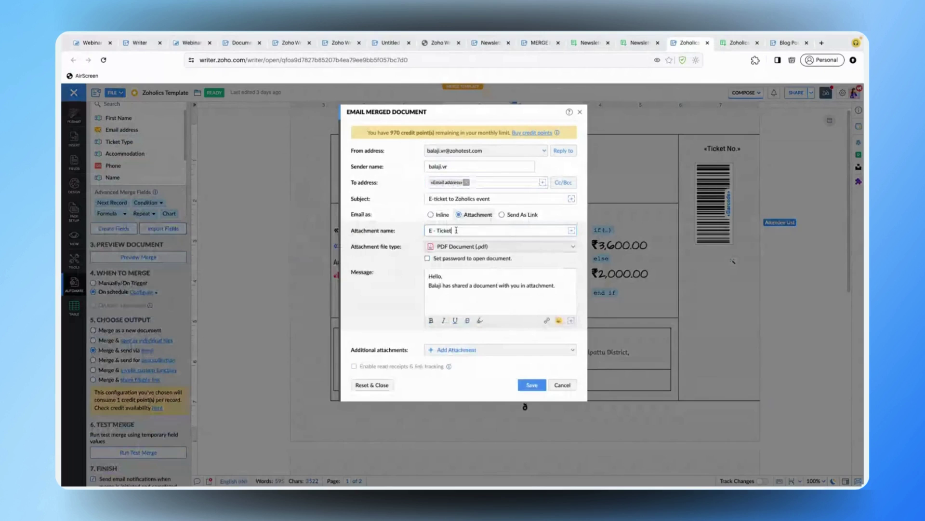
double_click(456, 231)
left_click(467, 183)
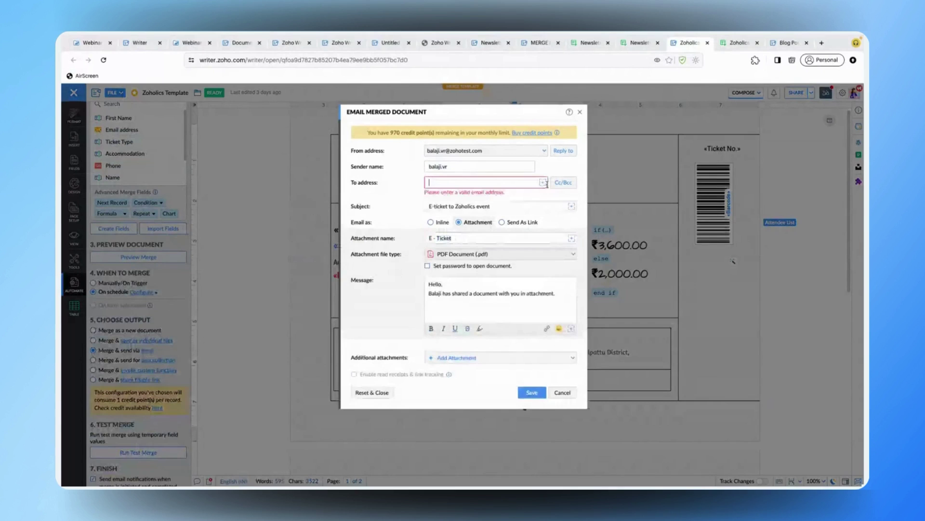
left_click(543, 183)
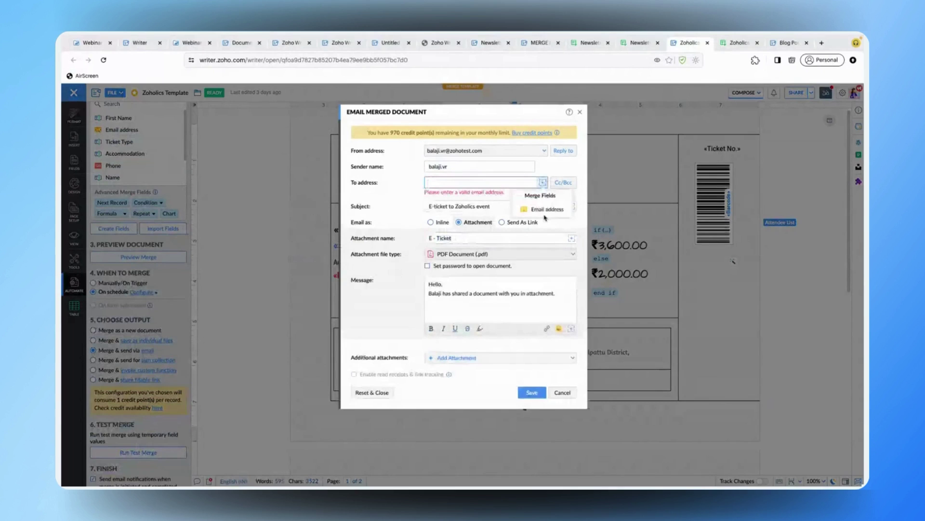
left_click(545, 210)
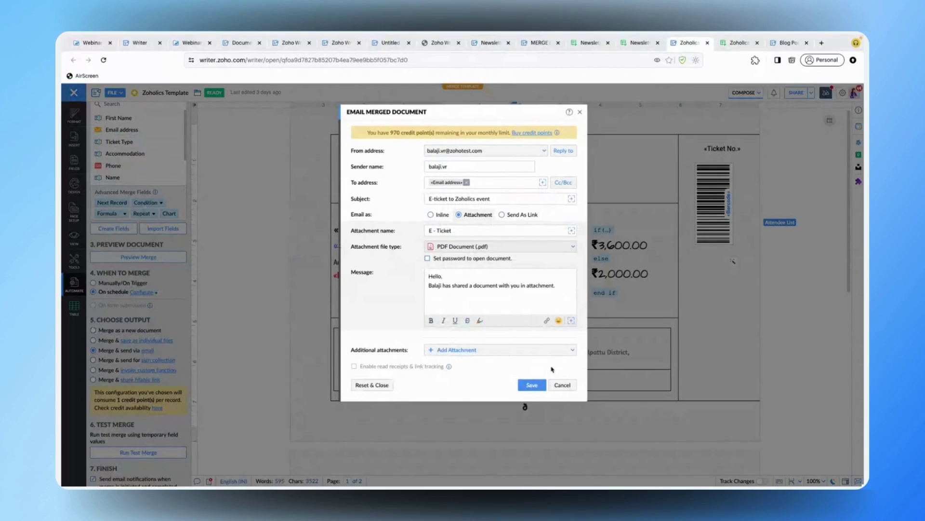
- Save the e-mail merge settings and switch to the response spreadsheet desktop
left_click(532, 385)
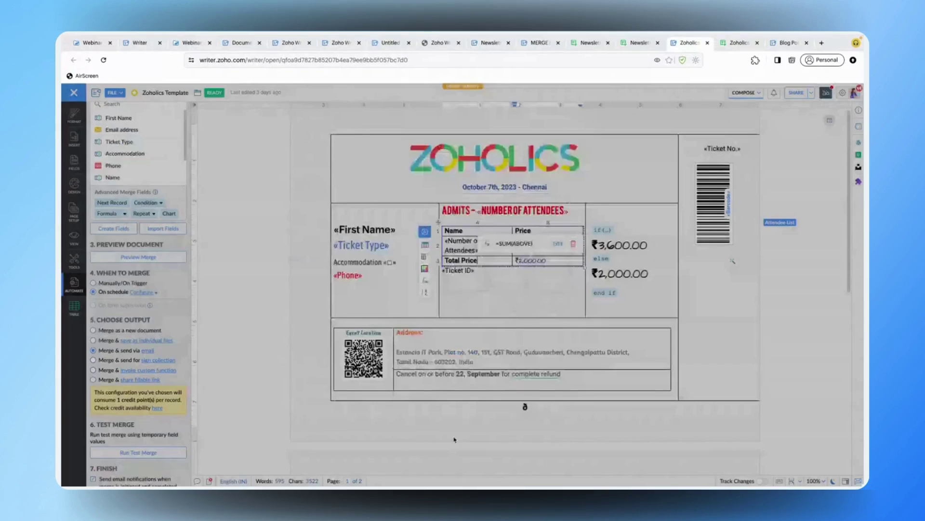
scroll(147, 374, "down", 2)
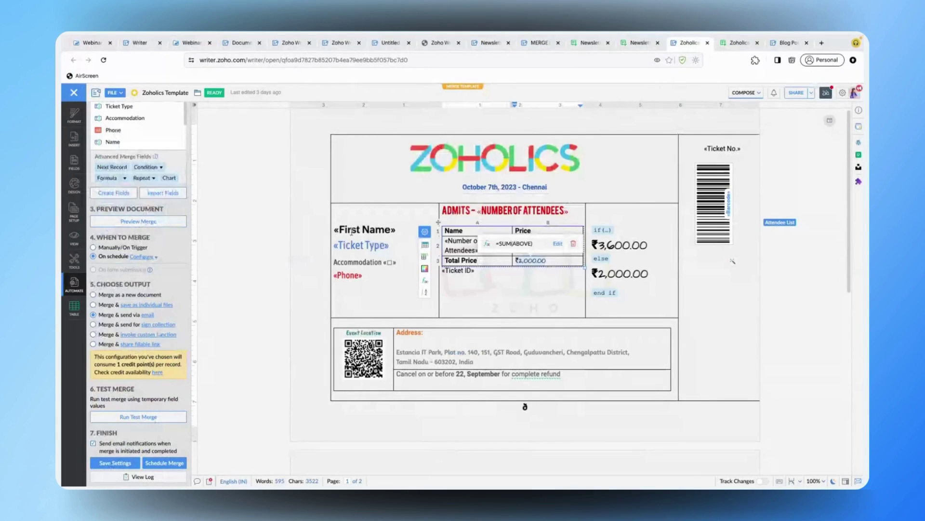
key("ctrl+Right")
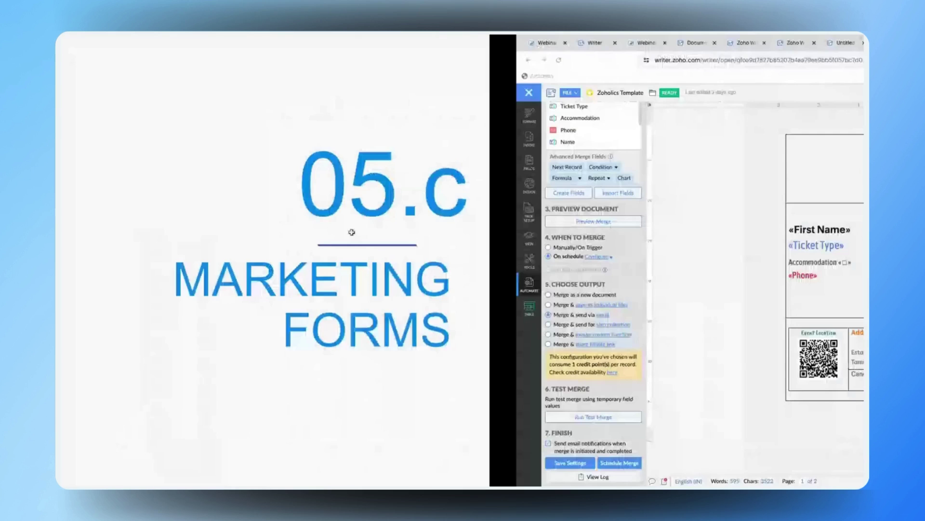
- Advance the Zoho Show slideshow to slide 25, 05.d Blog Posts, then return to Writer
key("ctrl+Left")
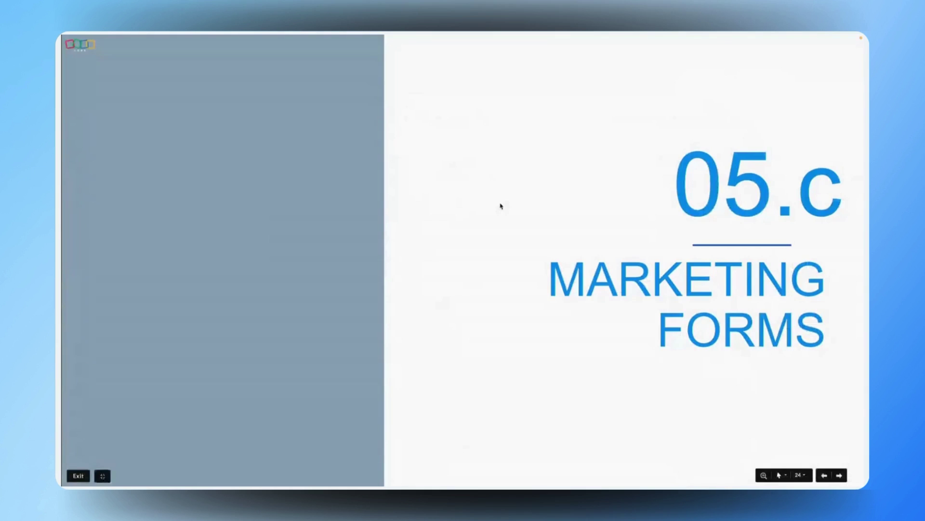
key("Right")
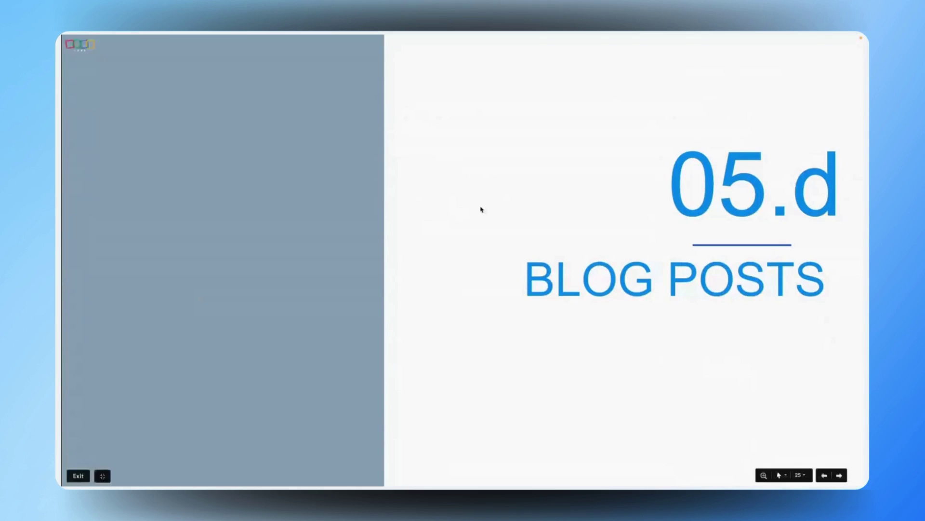
key("alt+Tab")
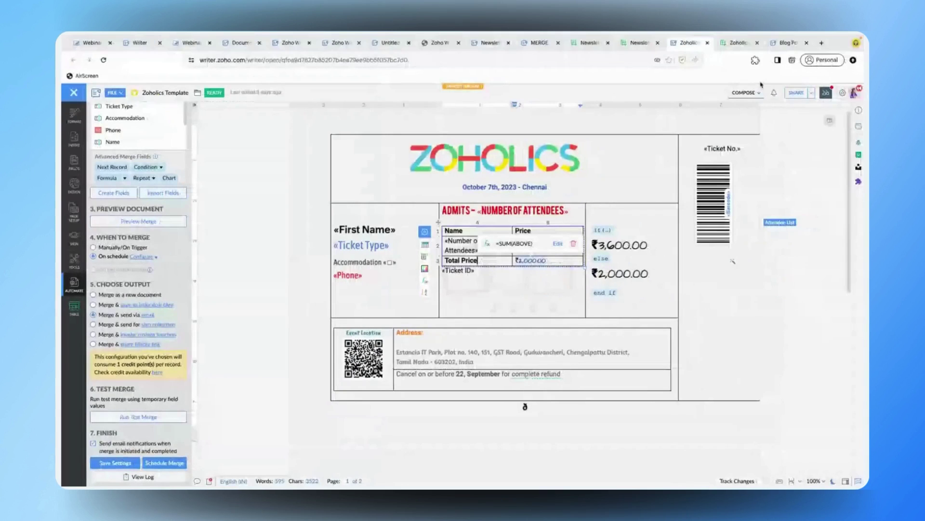
- Open the 'Blog Post' document about the Taj Mahal and show the Format sidebar
left_click(774, 45)
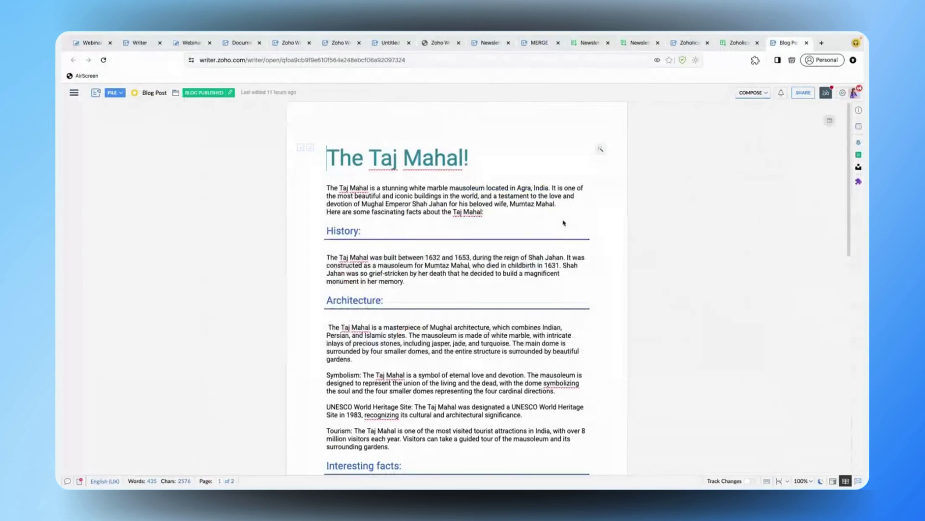
left_click(74, 93)
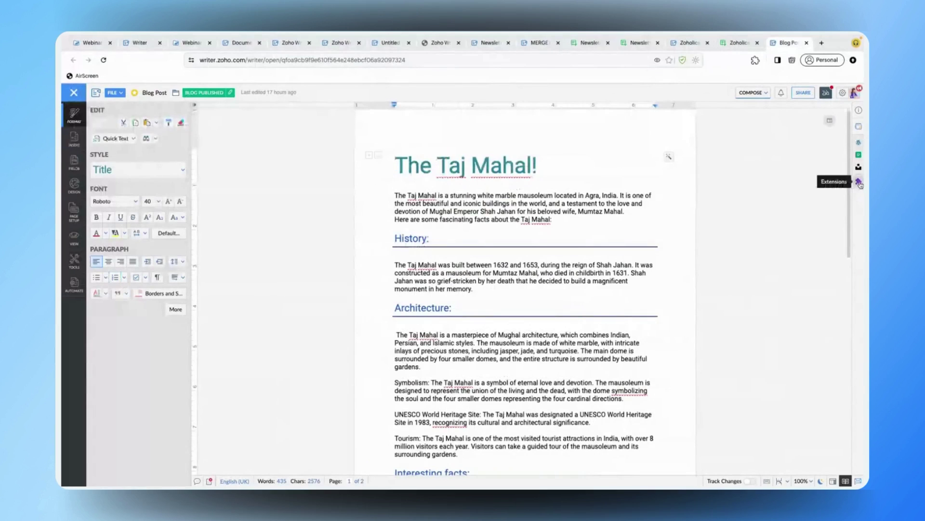
left_click(859, 182)
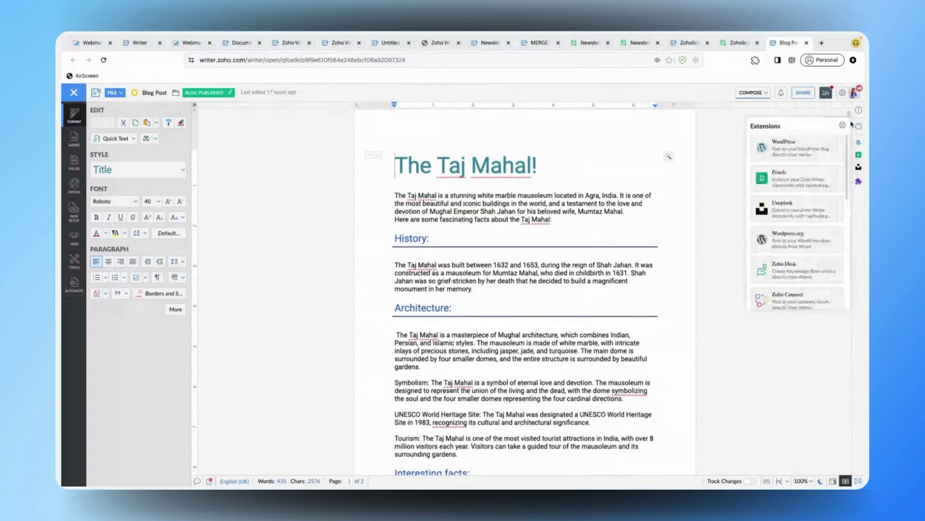
left_click(851, 124)
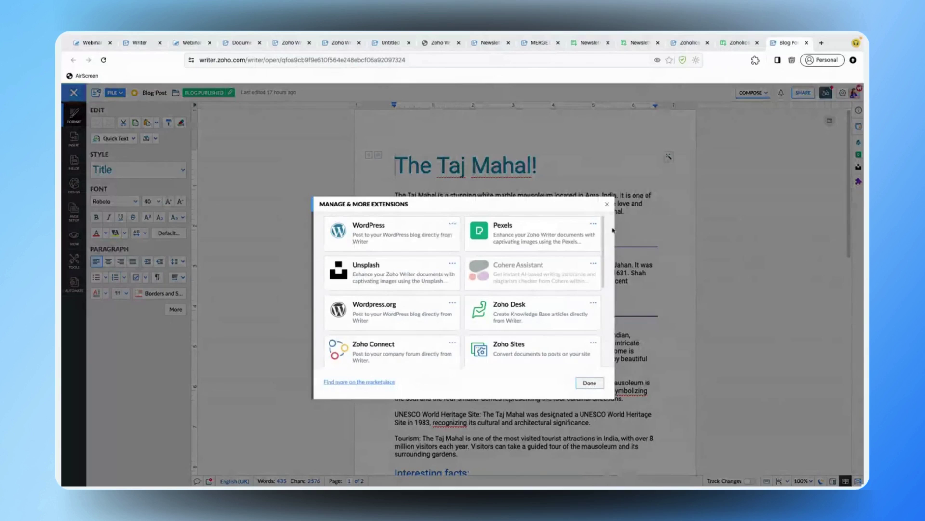
left_click(607, 204)
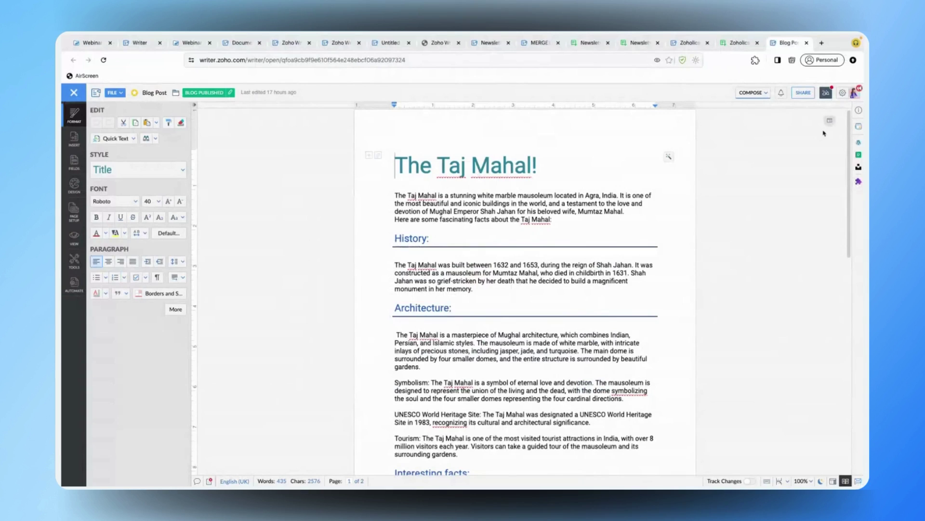
- In WordPress publishing, pick the personal site and set the post title to 'The Taj Mahal'
left_click(858, 142)
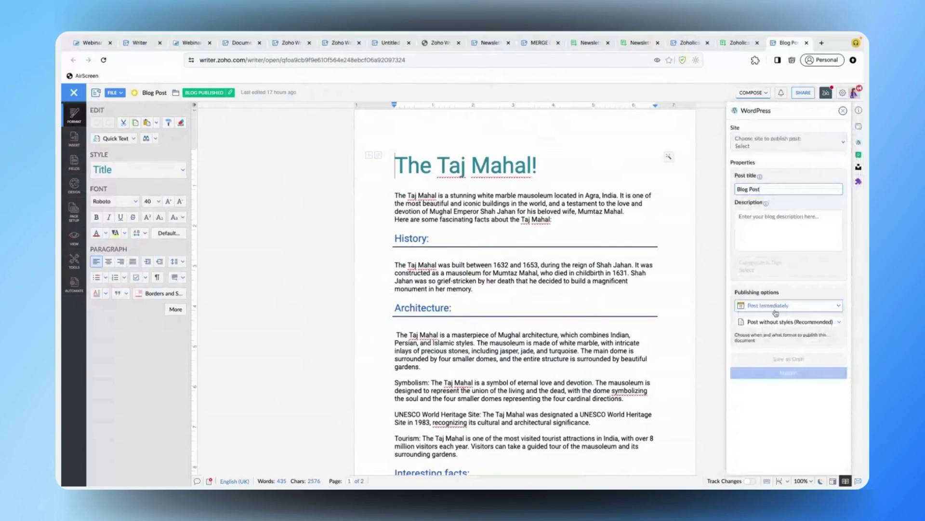
left_click(788, 144)
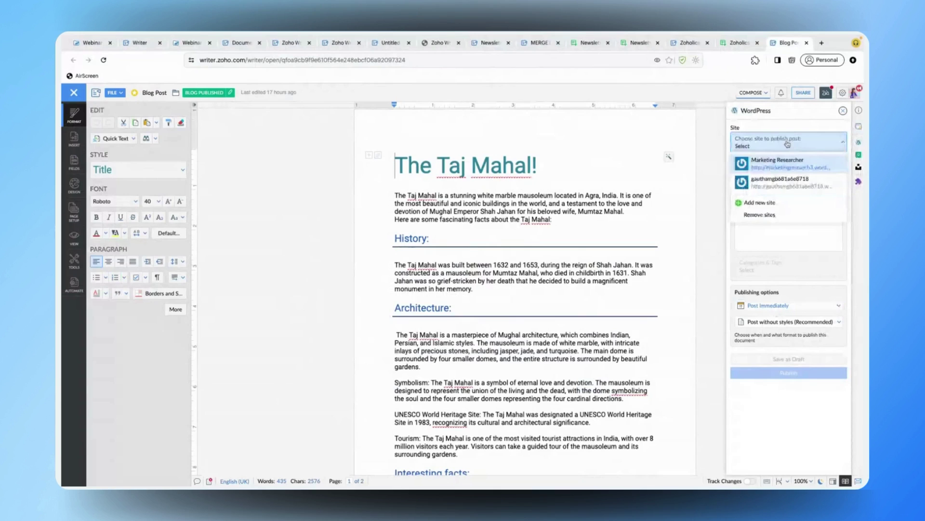
left_click(795, 181)
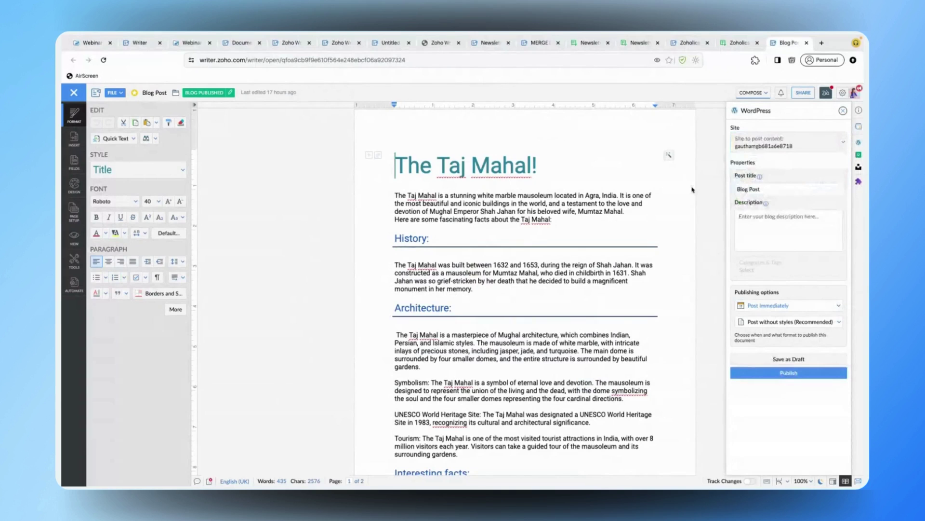
left_click(772, 189)
key("ctrl+a")
type("The Taj")
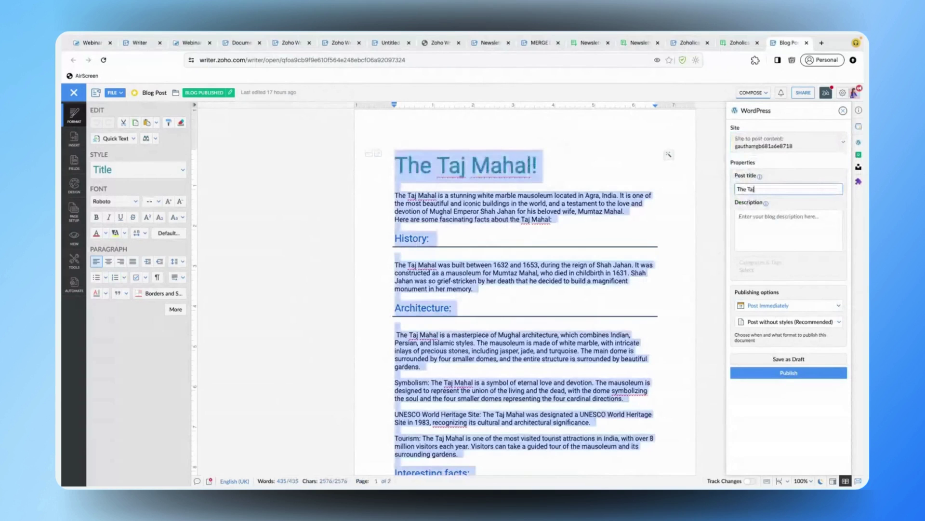
type(" Mahal")
left_click(806, 230)
- Add a new WordPress.com site and approve Writer's access to it
left_click(825, 143)
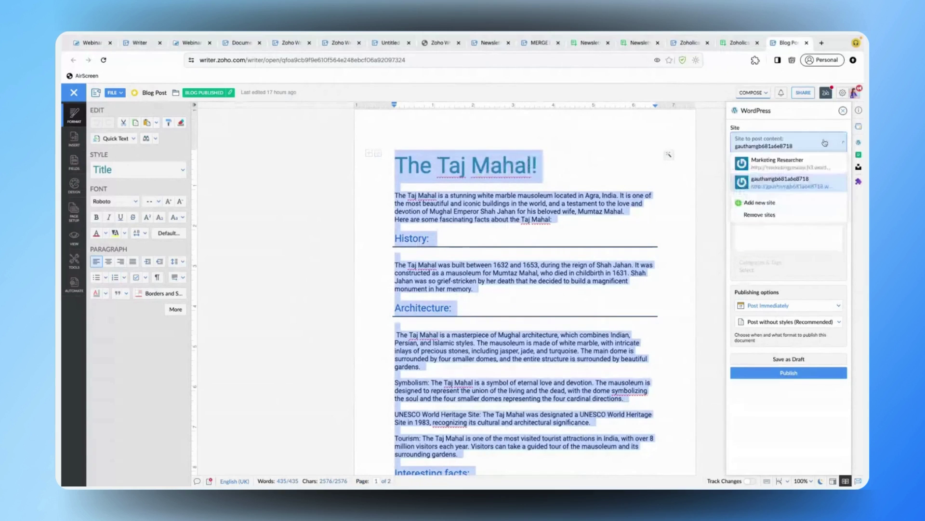
left_click(782, 203)
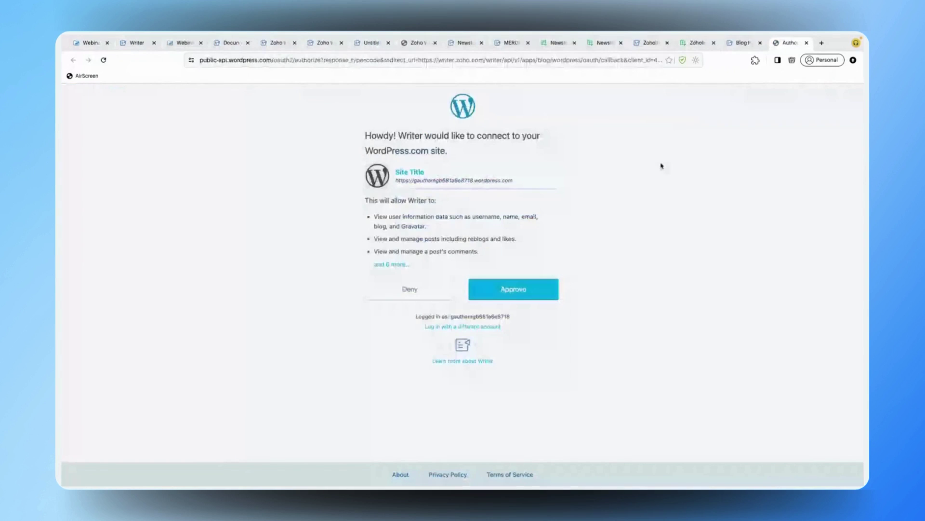
left_click(527, 285)
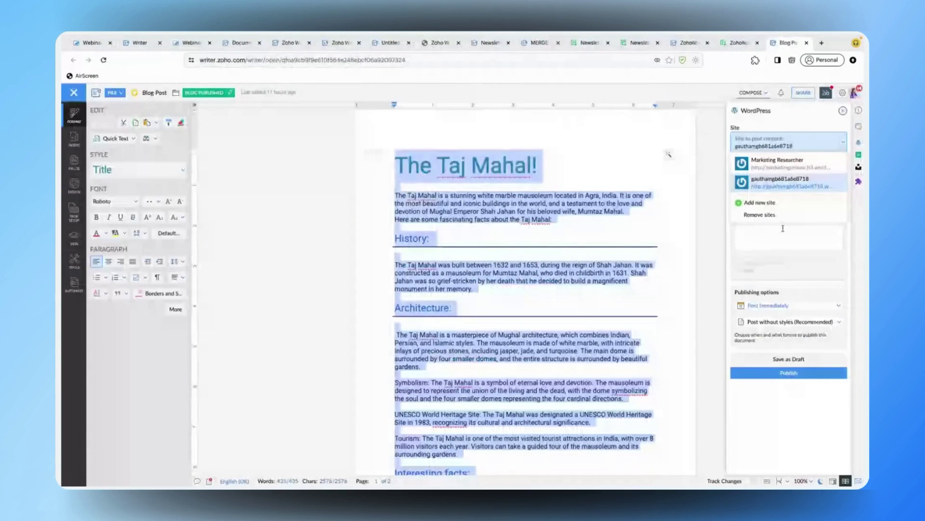
- Select Marketing Researcher as the destination WordPress site
left_click(761, 135)
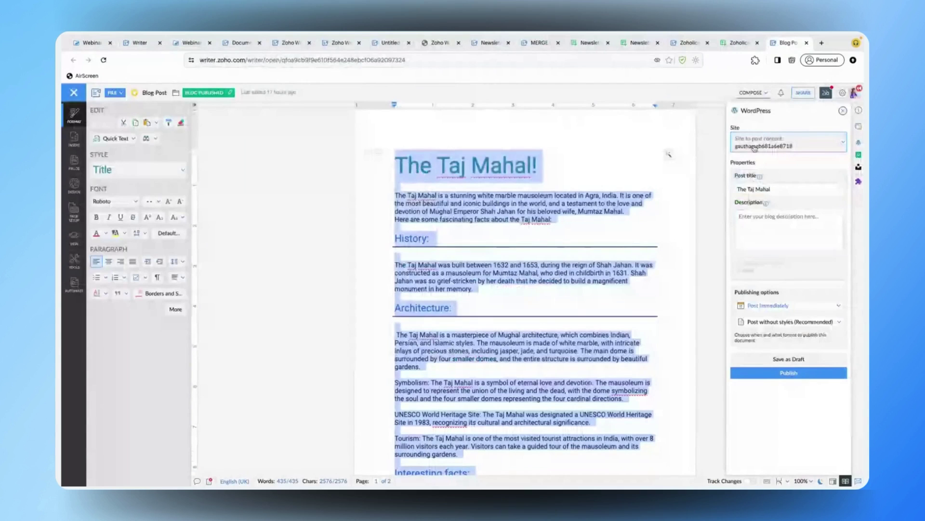
left_click(755, 147)
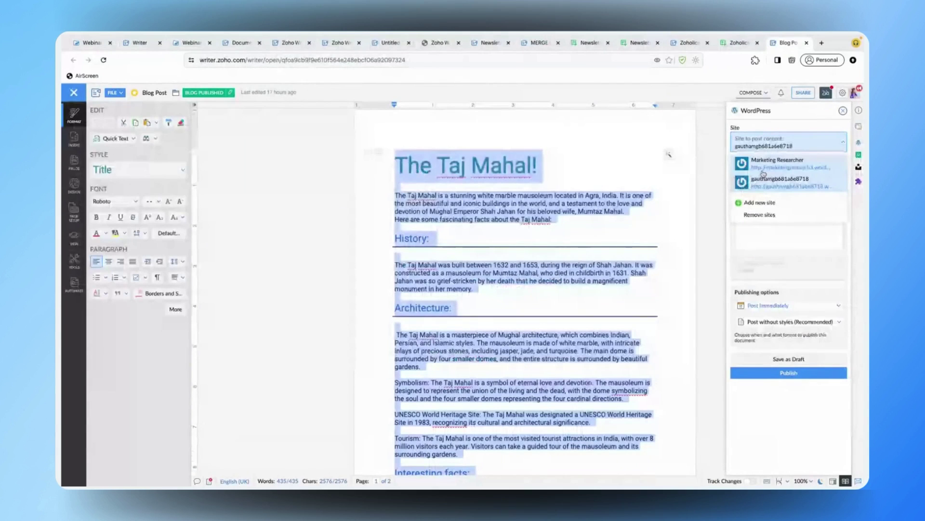
left_click(763, 172)
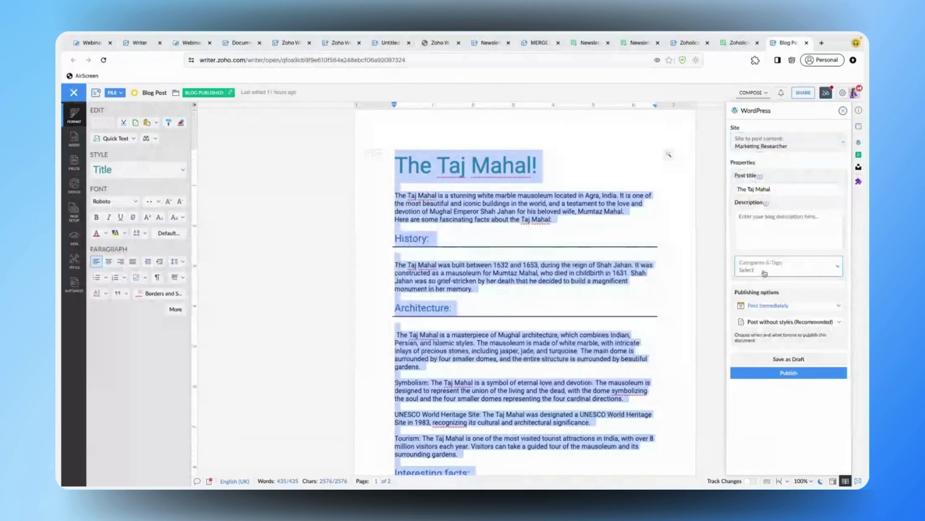
- Tag the post India and Tourism, then publish it to WordPress, which fails with an error
left_click(765, 273)
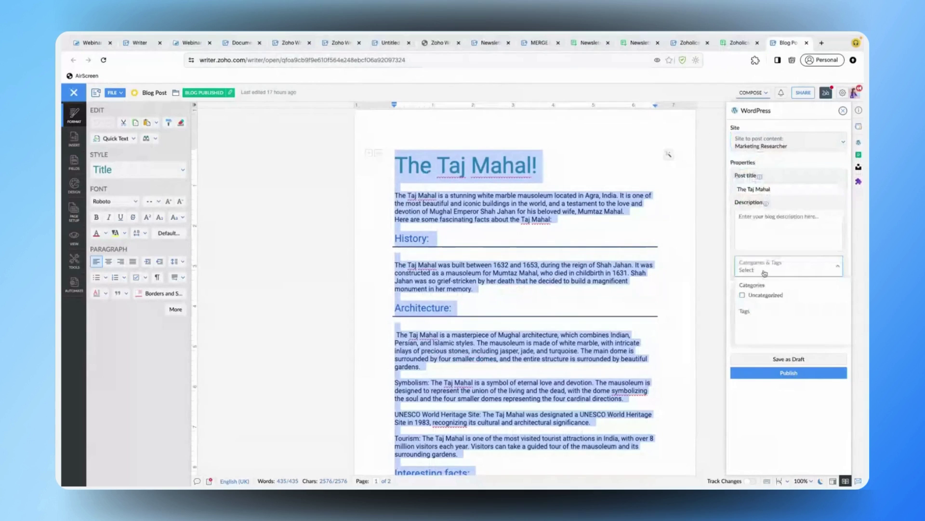
left_click(769, 322)
type("India")
key("Return")
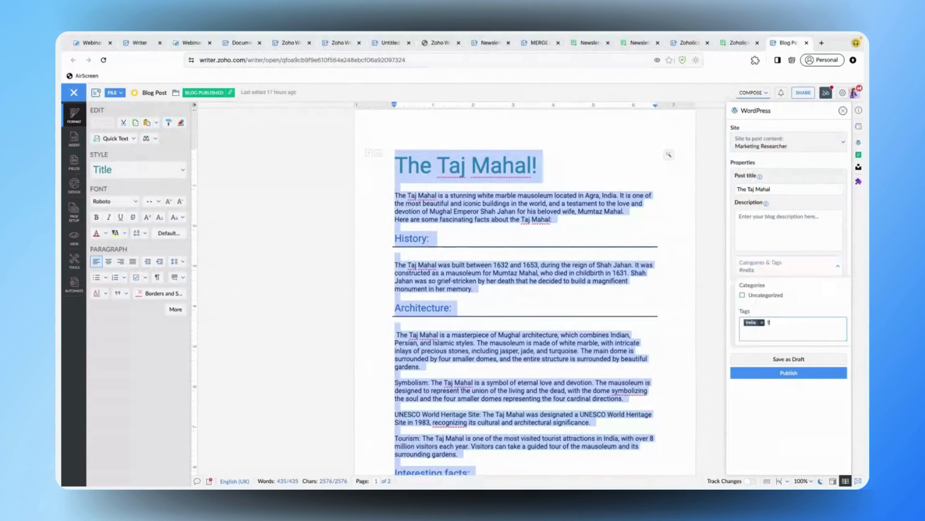
type("Tourism")
key("Return")
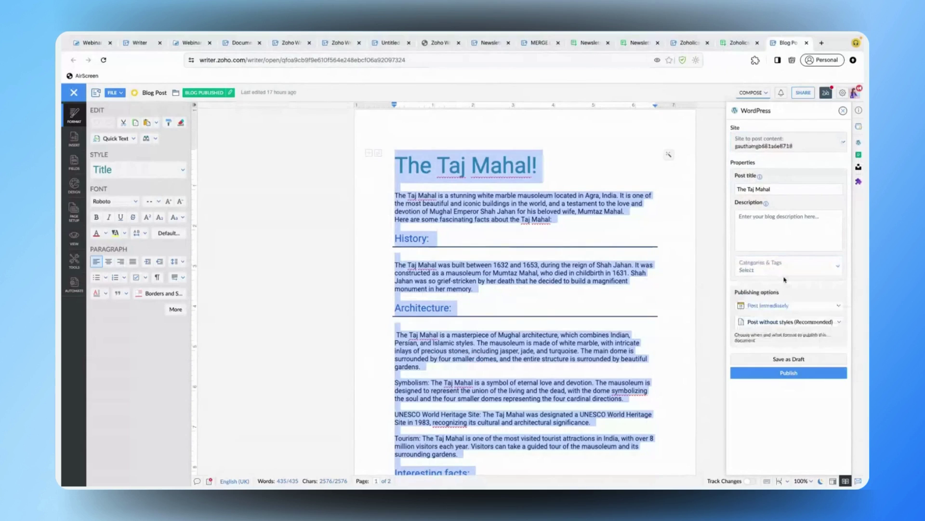
left_click(746, 374)
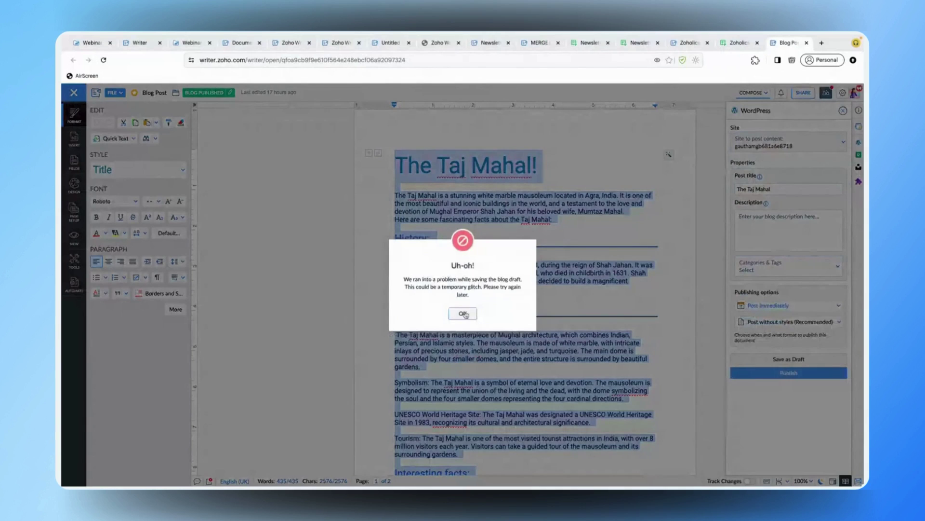
- Dismiss the publishing error and advance Zoho Show to the Tips For Marketing team slide
left_click(463, 313)
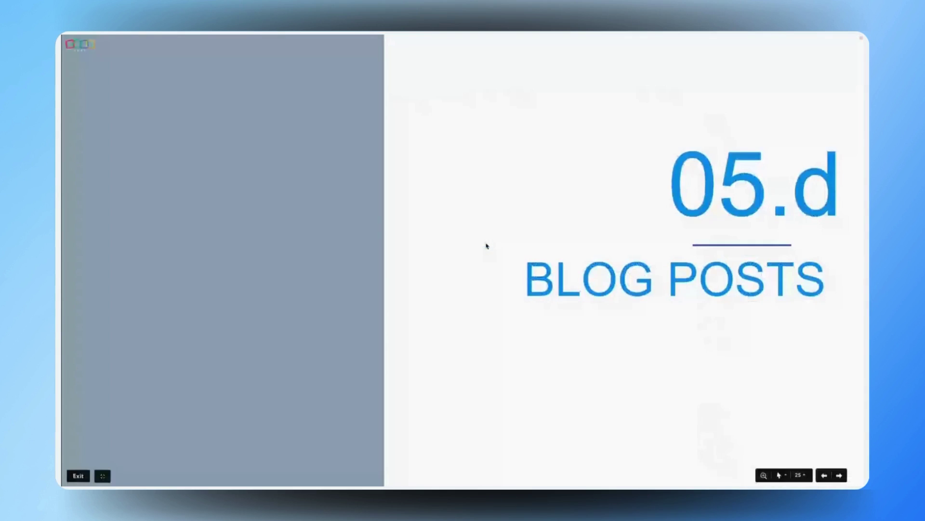
key("Right")
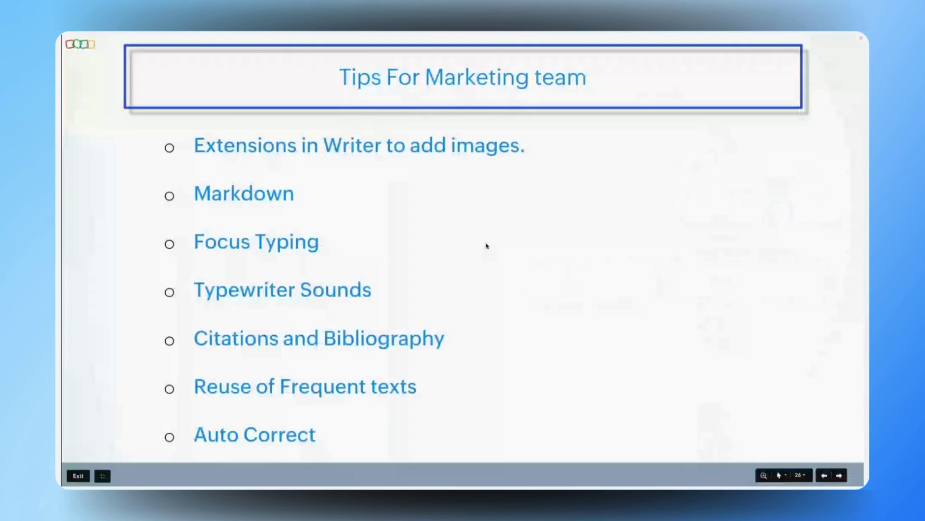